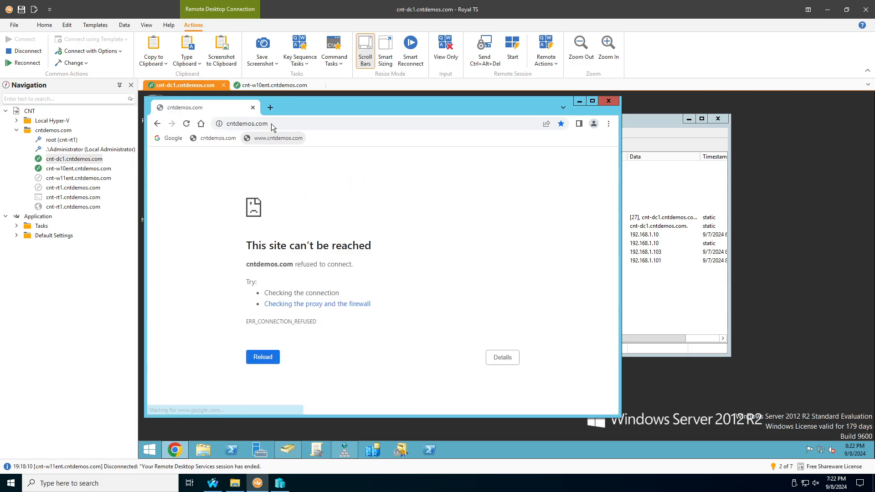
left_click(266, 138)
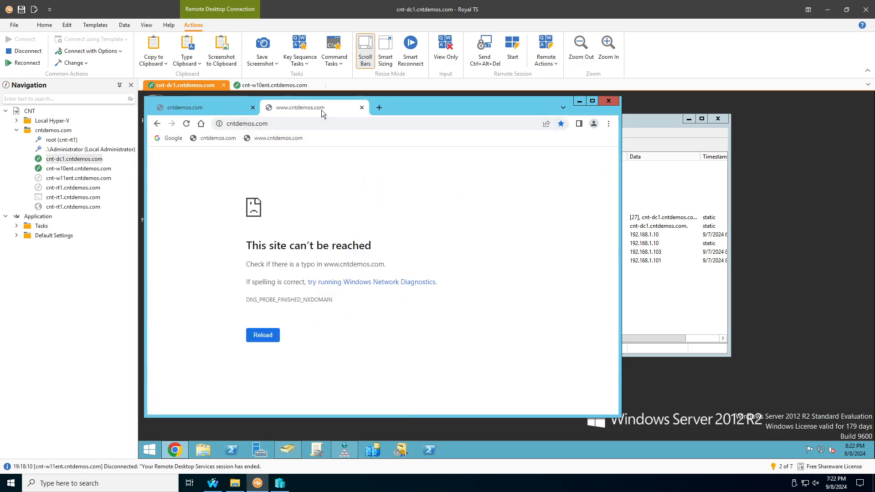
left_click(362, 108)
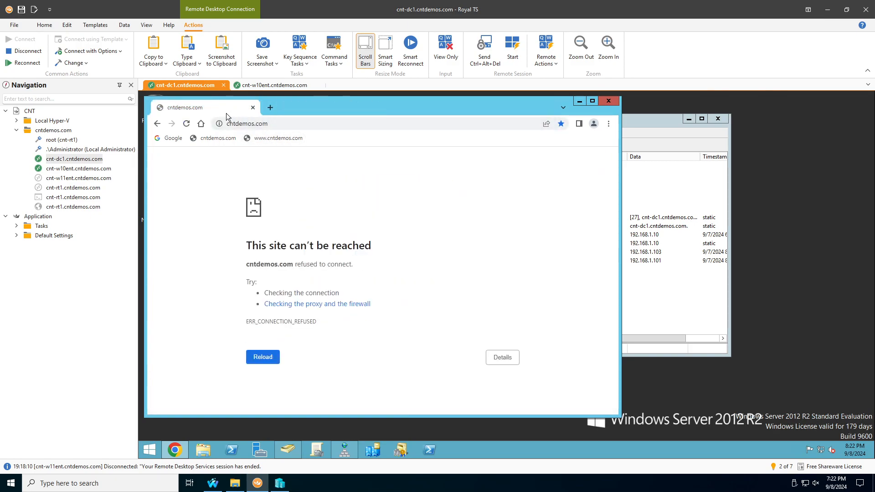
right_click(232, 451)
left_click(244, 371)
left_click(331, 265)
type("ping cntdemos.com")
key("Return")
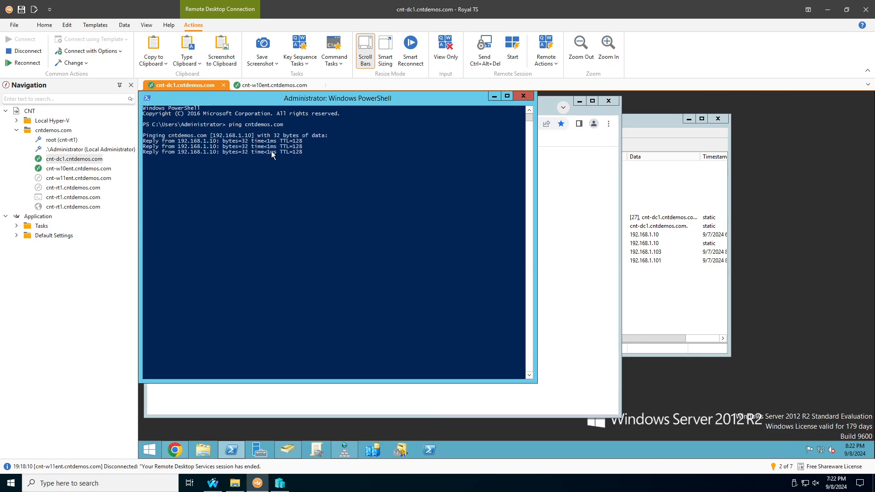
- Switch to the local web browser, load the bookmarked cntdemos.com site in a new tab, and return to the remote session
left_click(213, 483)
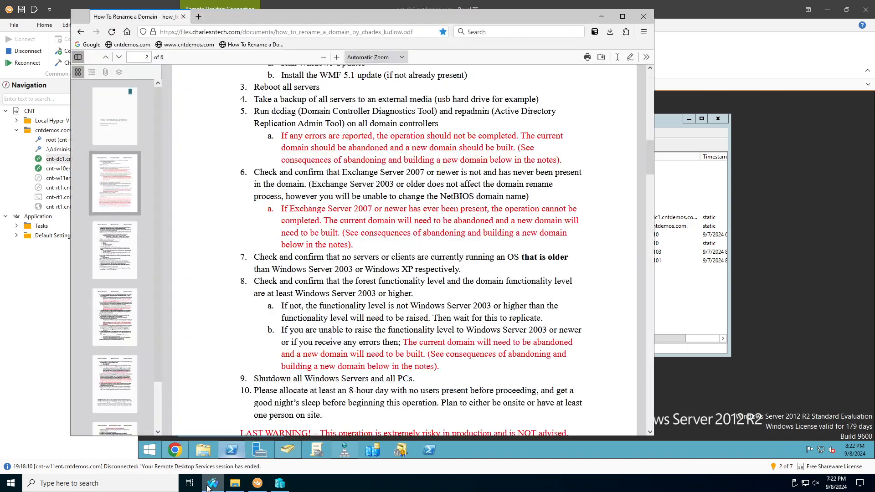
left_click(198, 16)
left_click(132, 44)
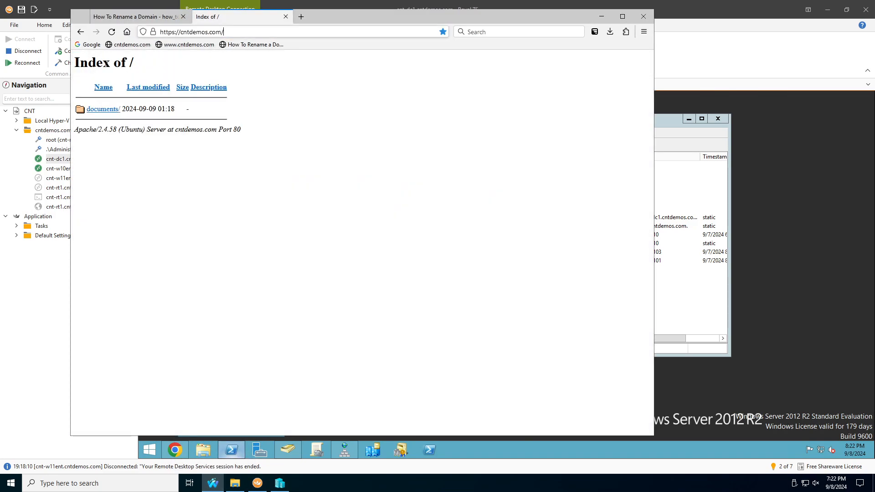
key("ctrl+l")
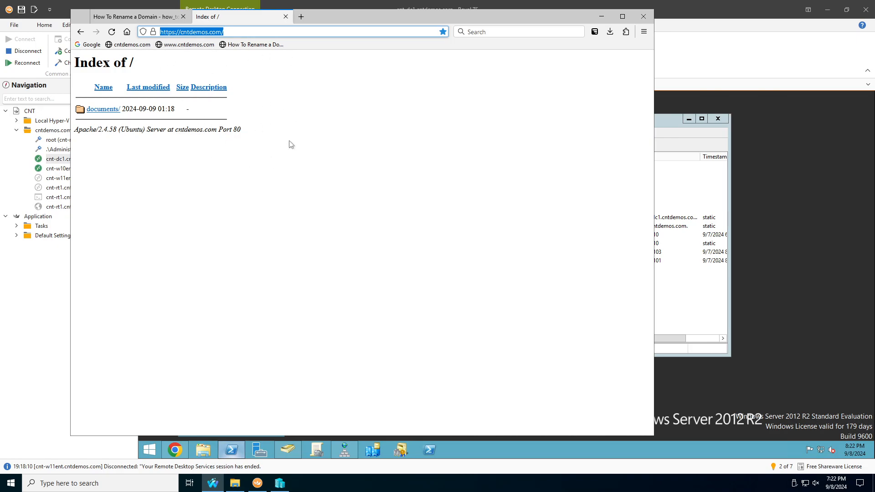
left_click(711, 43)
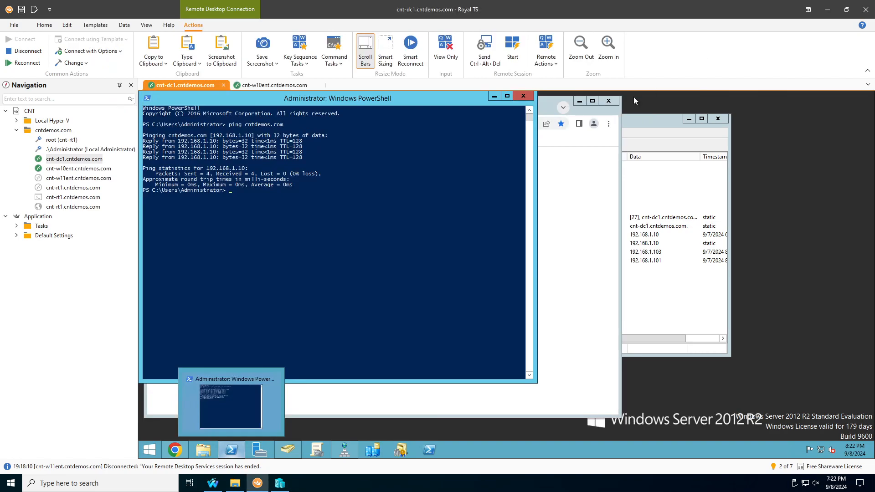
- Close PowerShell, Chrome, Active Directory Users and Computers, and DNS Manager on the domain controller
left_click(529, 97)
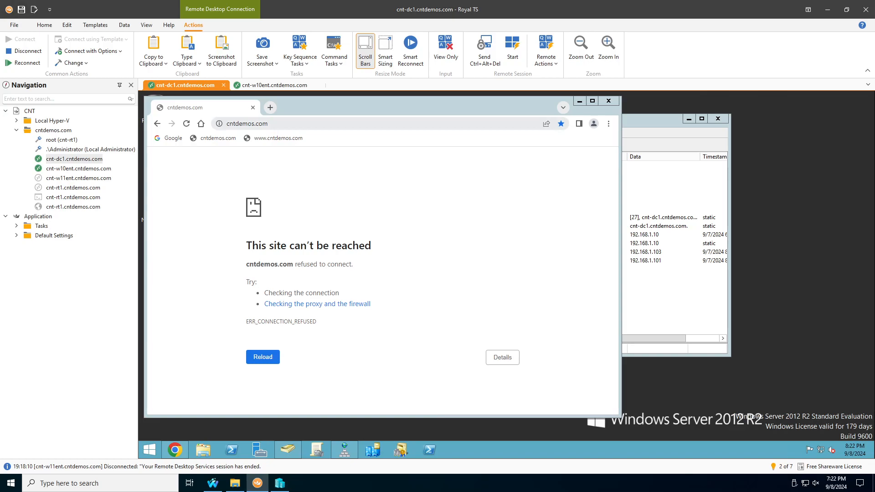
left_click(608, 101)
left_click(558, 119)
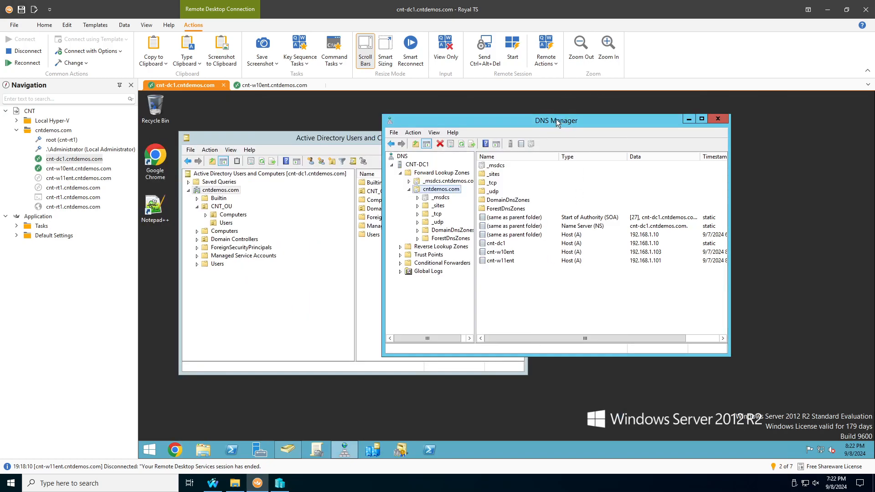
left_click_drag(550, 120, 589, 127)
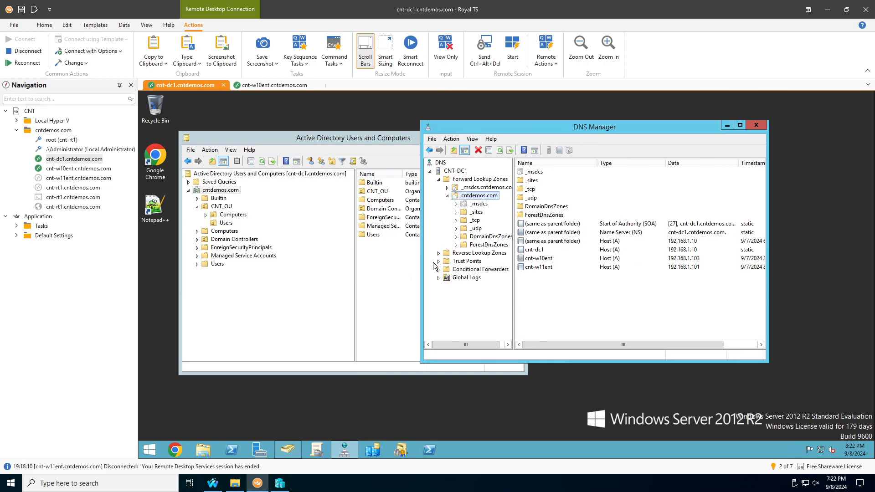
left_click(398, 283)
left_click(561, 304)
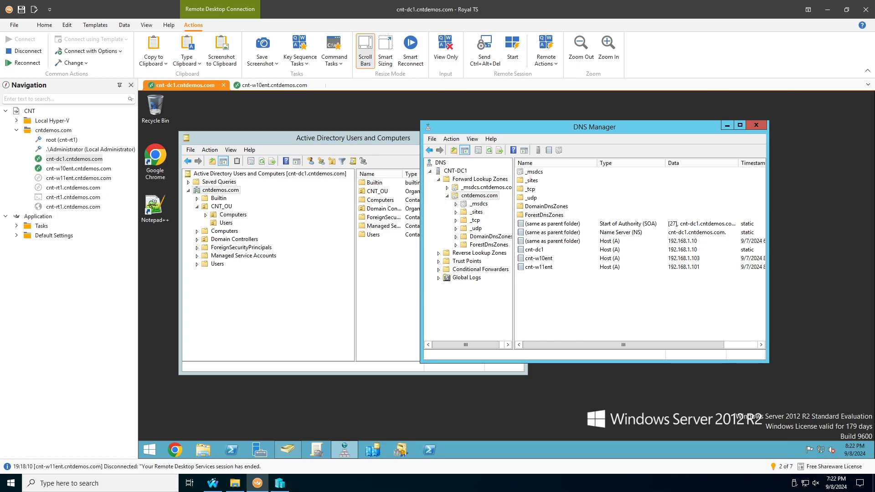
left_click(359, 305)
left_click(516, 137)
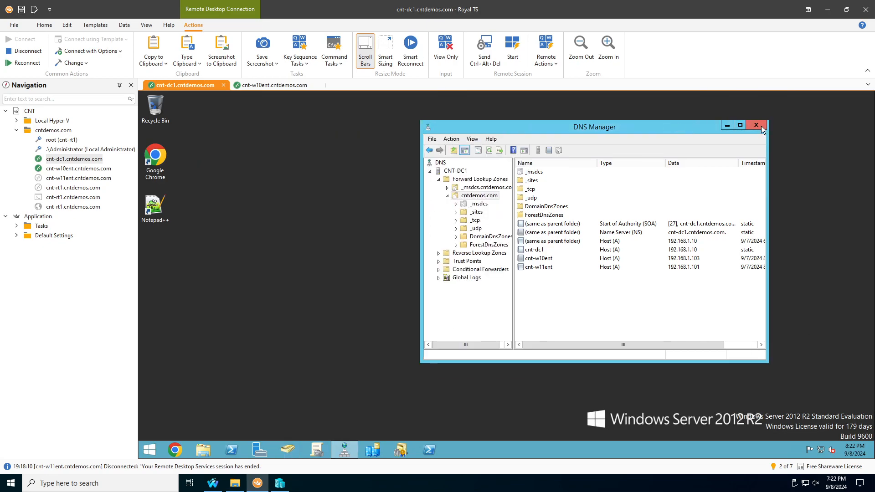
left_click(756, 126)
- Check the domain controller's update status in Windows Update and close the window
left_click(152, 452)
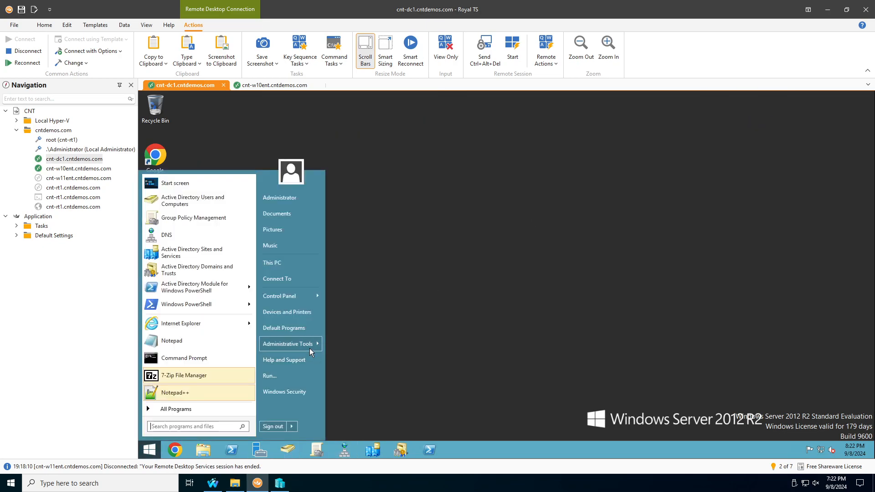
mouse_move(310, 349)
mouse_move(315, 299)
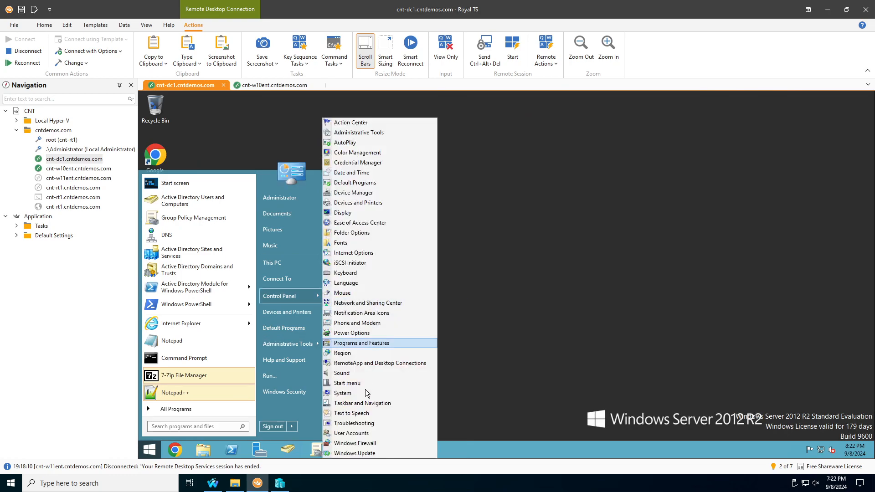
left_click(437, 402)
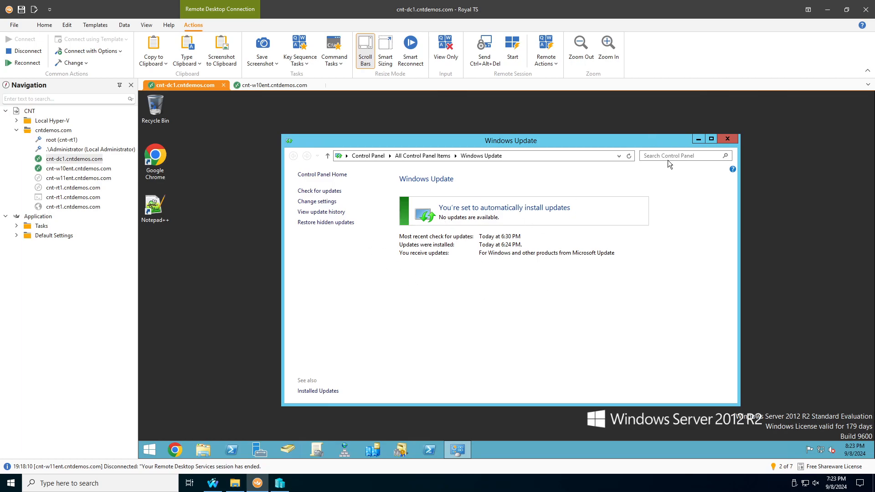
left_click(728, 139)
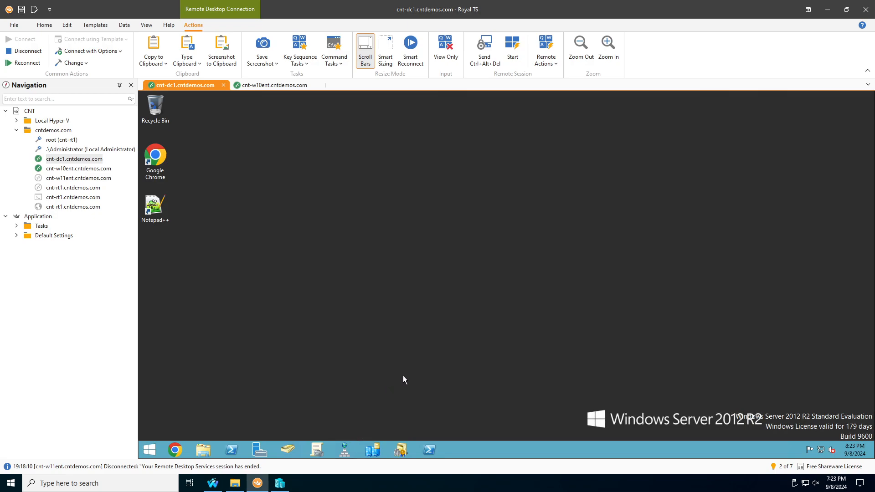
left_click(236, 454)
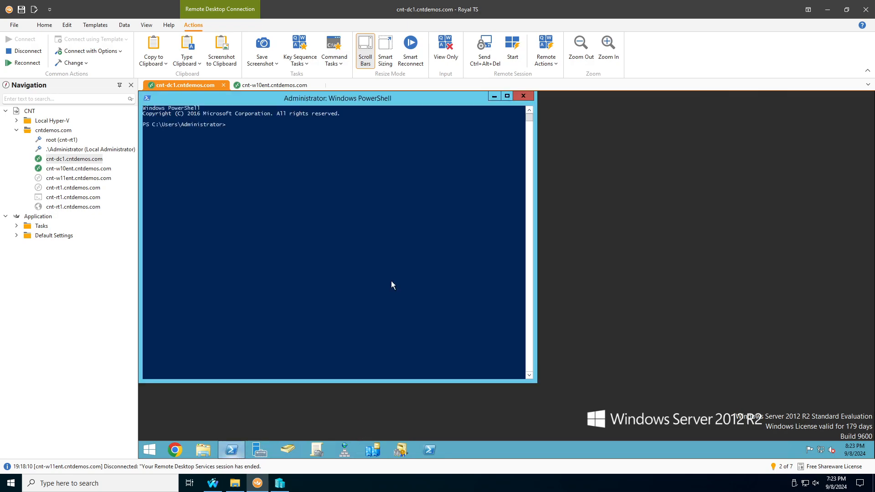
left_click_drag(357, 99, 420, 118)
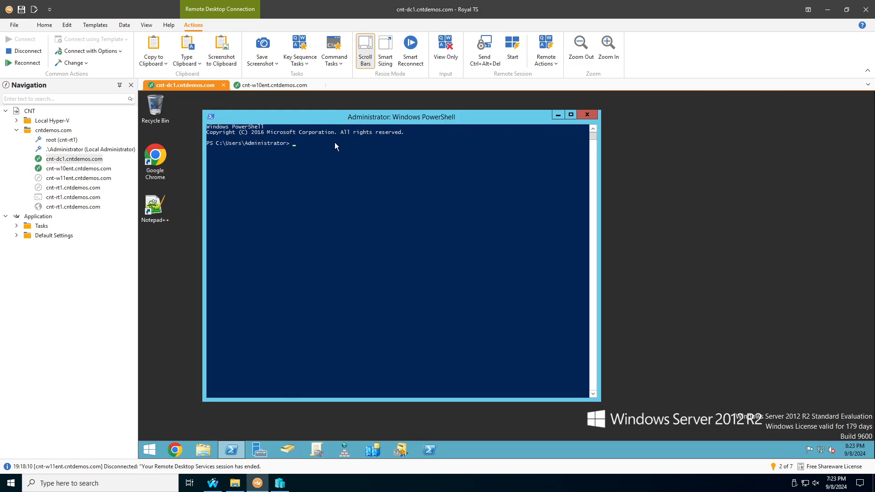
left_click(587, 114)
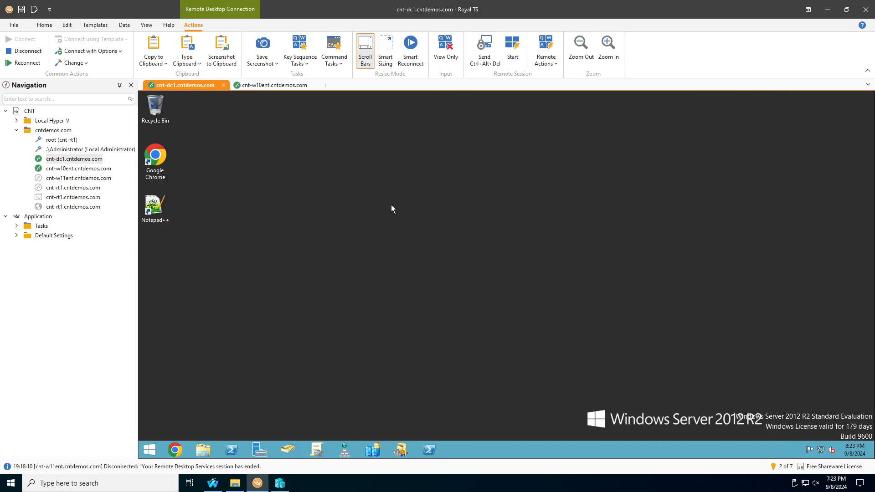
- Examine the virtual disk files in the host's VHDs folder, including the backup copy of the domain controller's disk
left_click(235, 483)
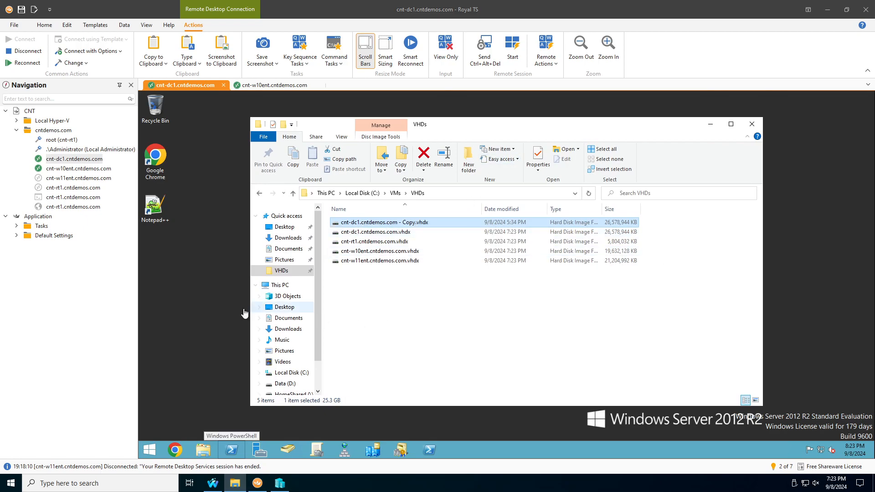
left_click(226, 314)
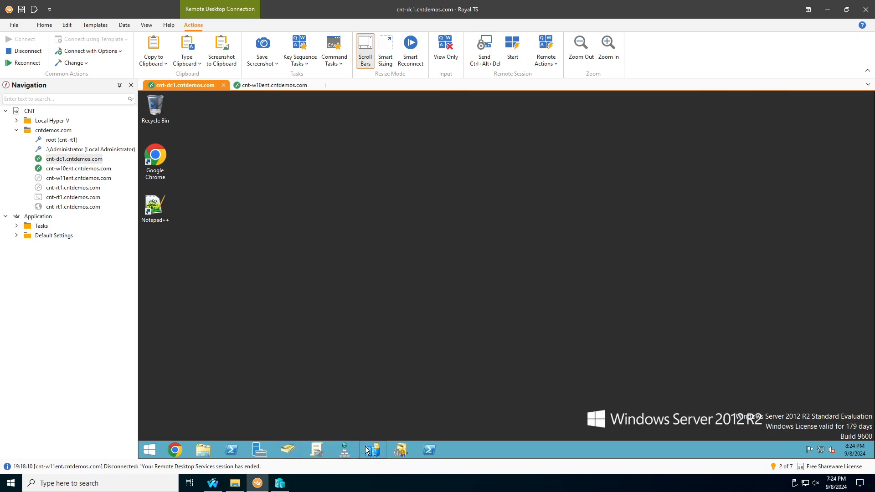
- Check the current domain functional level of cntdemos.com in Active Directory Domains and Trusts
left_click(394, 447)
right_click(185, 155)
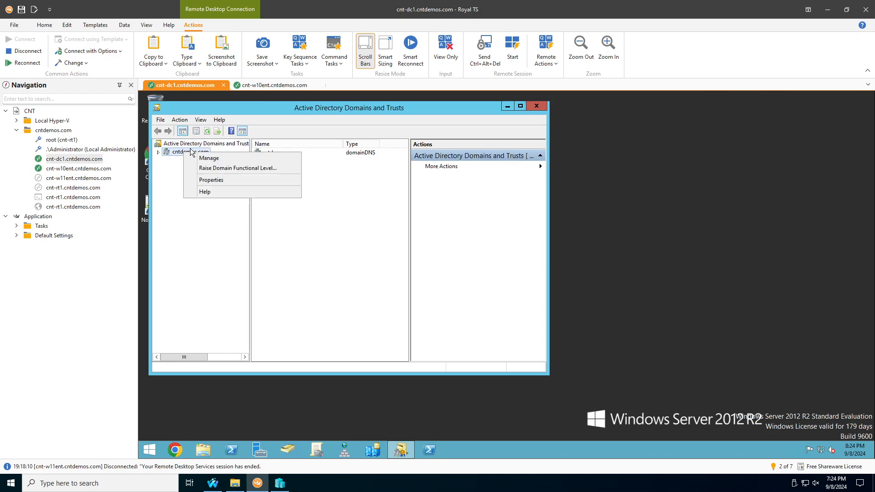
left_click(223, 169)
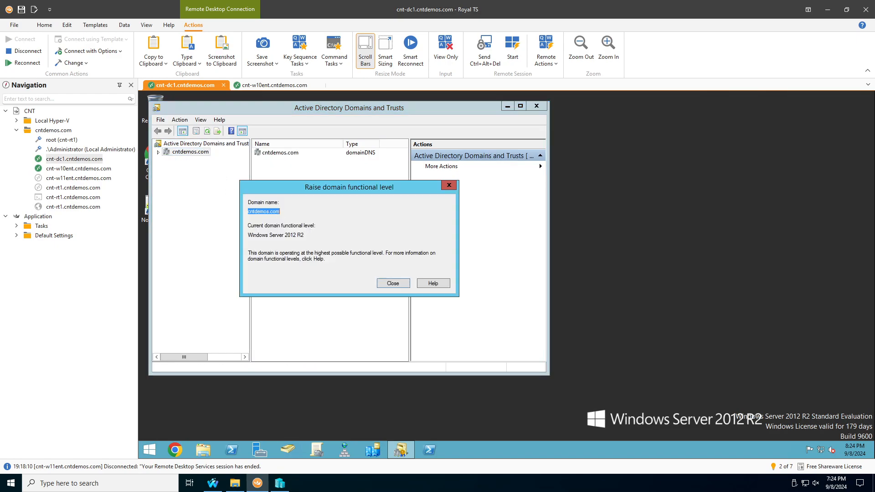
left_click_drag(304, 236, 286, 241)
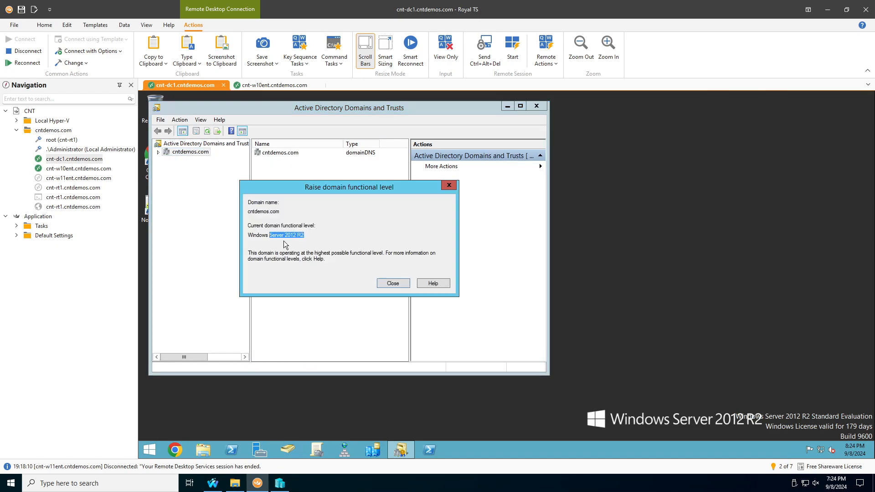
left_click(392, 284)
- Check the current forest functional level, and close Active Directory Domains and Trusts
right_click(195, 144)
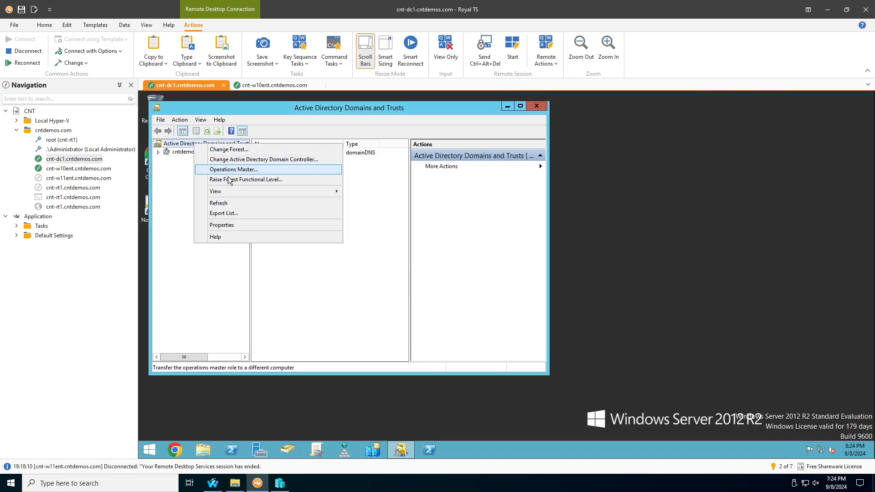
left_click(255, 179)
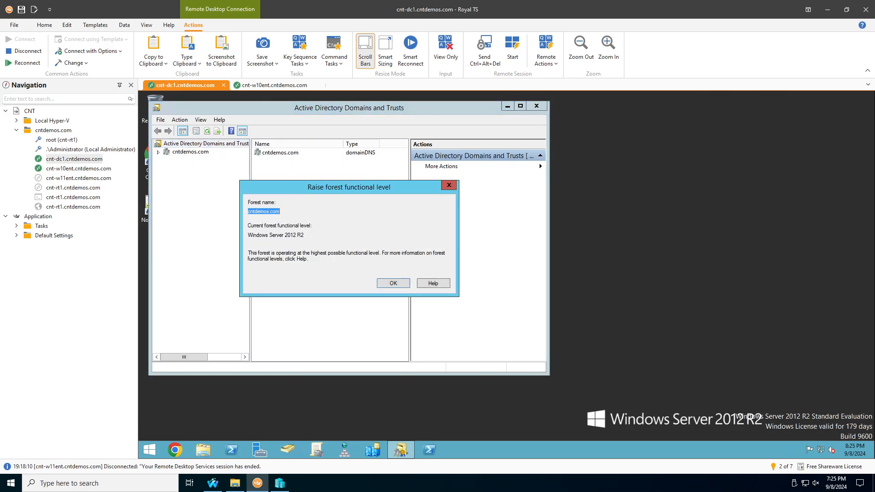
left_click_drag(305, 235, 253, 235)
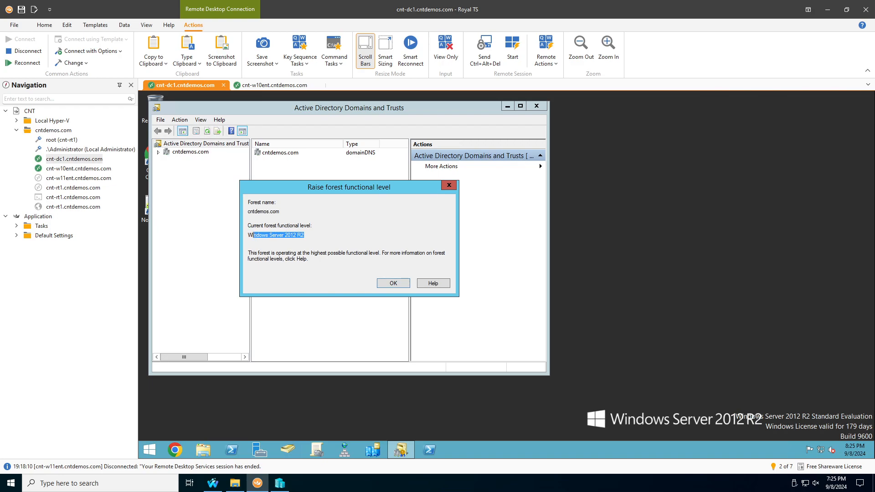
left_click(393, 283)
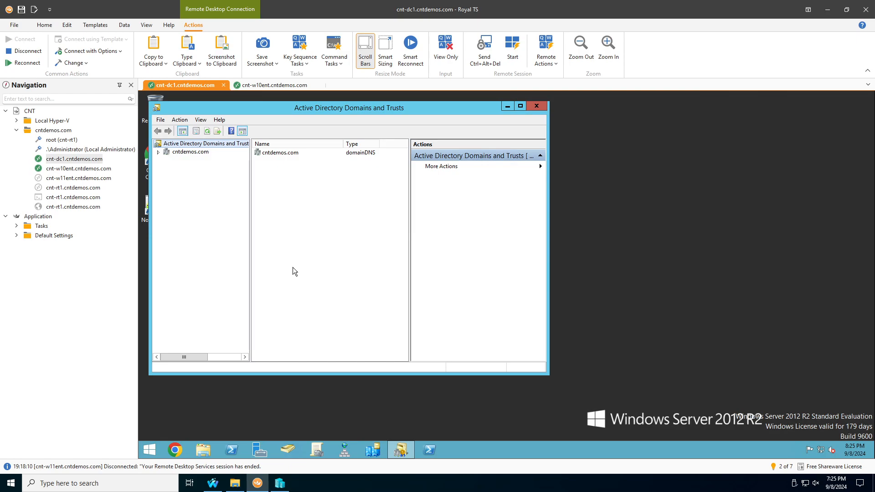
left_click(543, 107)
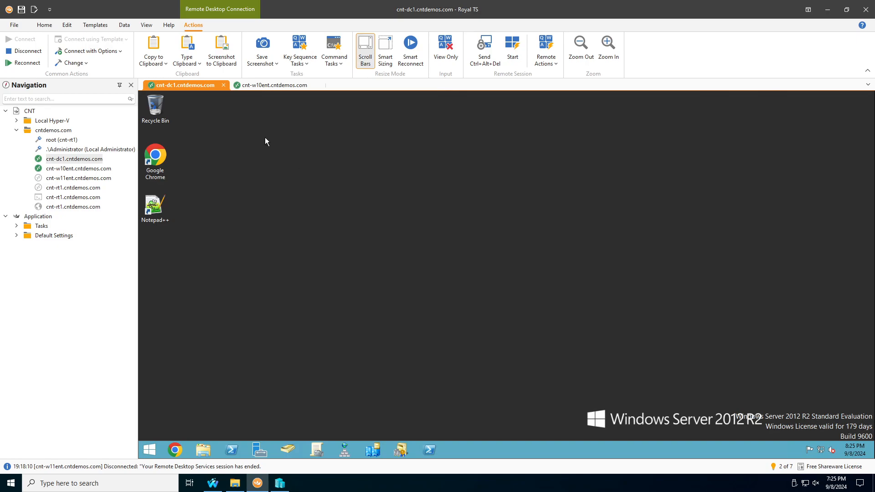
- Shut down the cnt-w10ent.cntdemos.com client from its sign-in screen
left_click(264, 90)
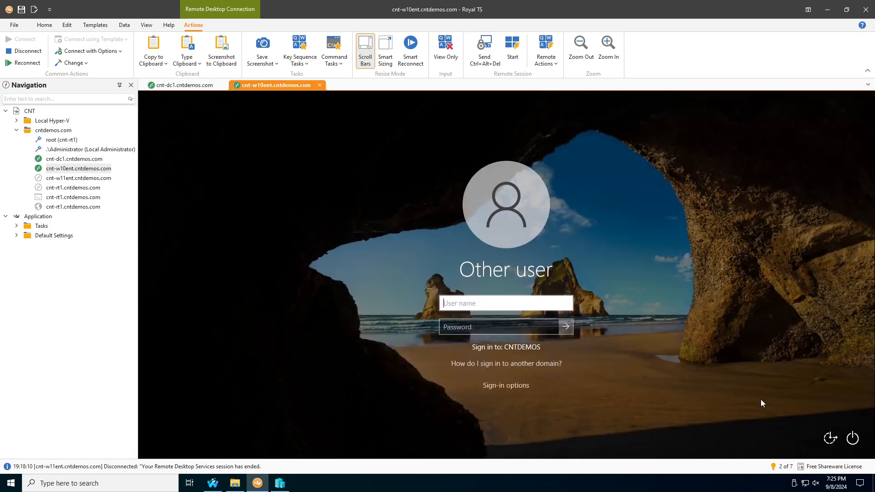
left_click(853, 438)
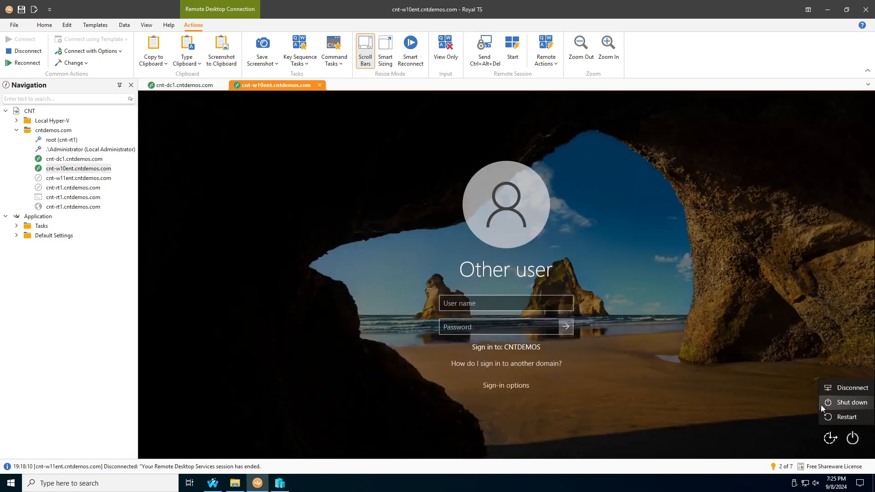
left_click(849, 401)
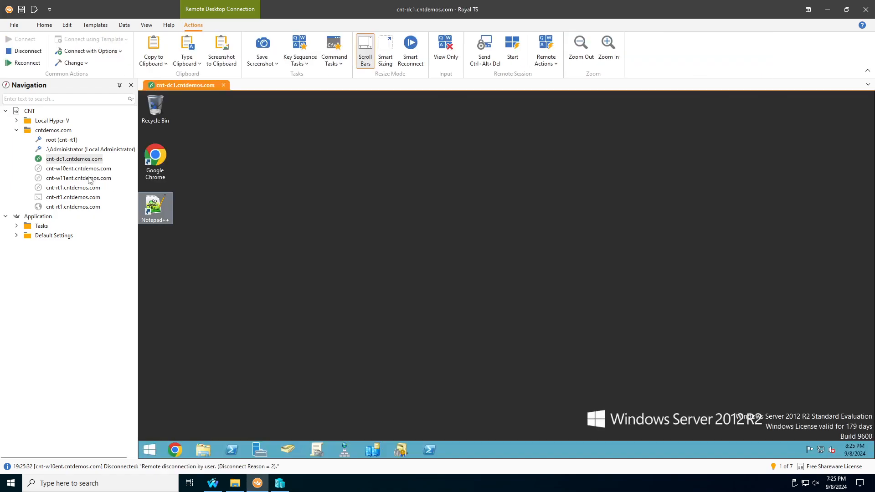
- Connect to cnt-w11ent.cntdemos.com, shut it down from its sign-in screen, and check the virtual machine states in Hyper-V Manager
double_click(90, 179)
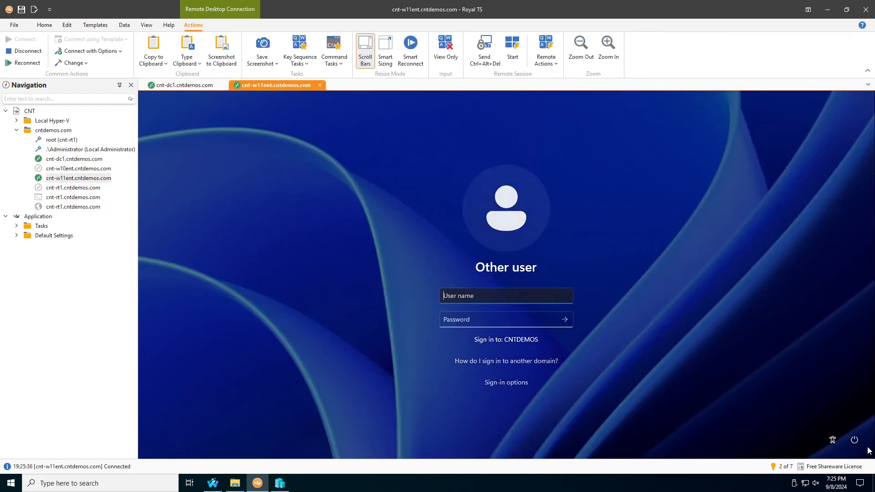
left_click(854, 440)
left_click(838, 402)
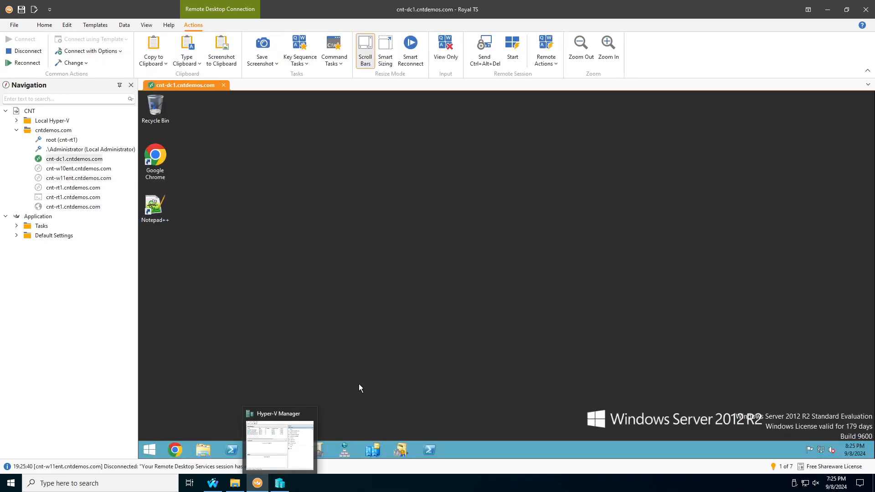
left_click(280, 483)
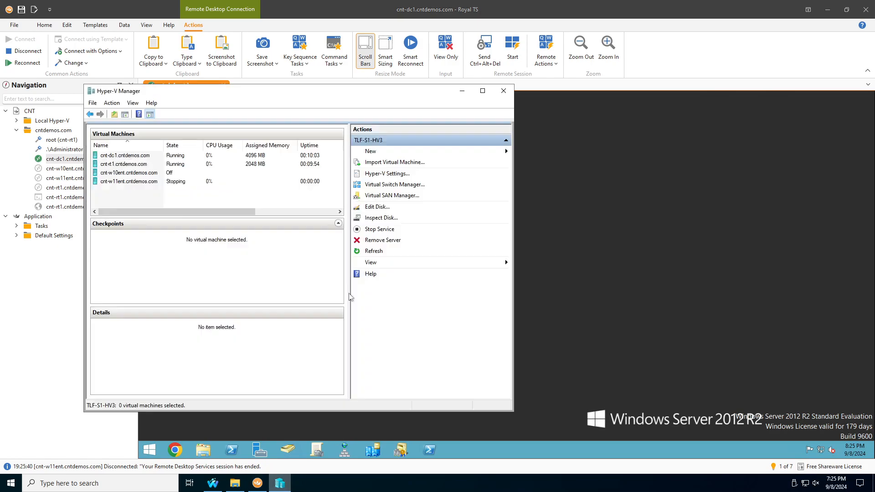
- Close Hyper-V Manager and return to the cnt-dc1.cntdemos.com session
left_click(504, 91)
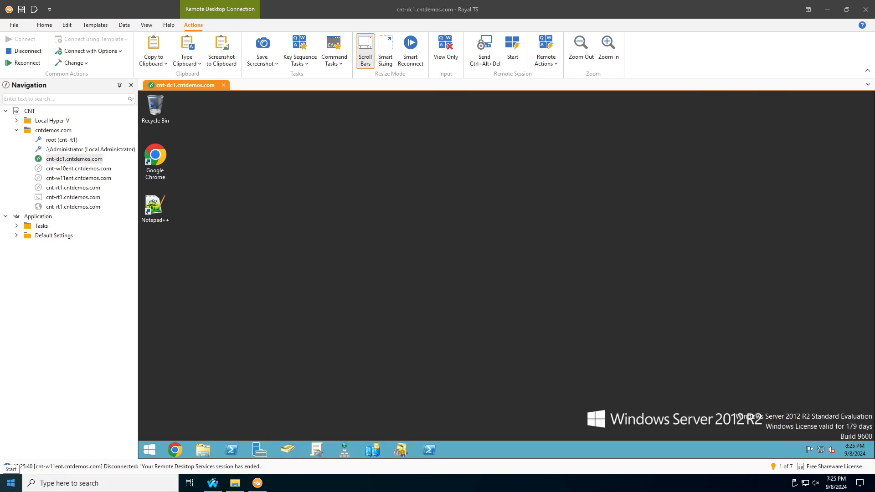
left_click(88, 170)
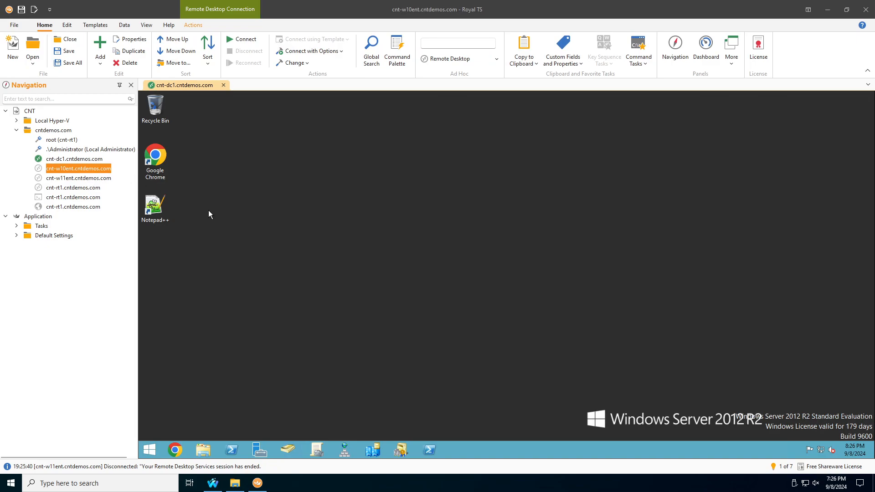
left_click(313, 330)
- Pin Hyper-V Manager from the host's Administrative Tools to the taskbar, and close the Administrative Tools folder
left_click(11, 483)
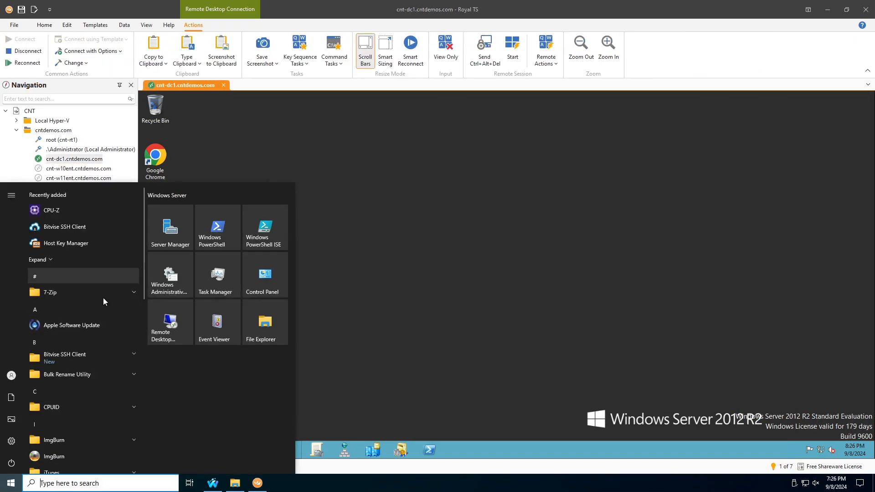
left_click(336, 236)
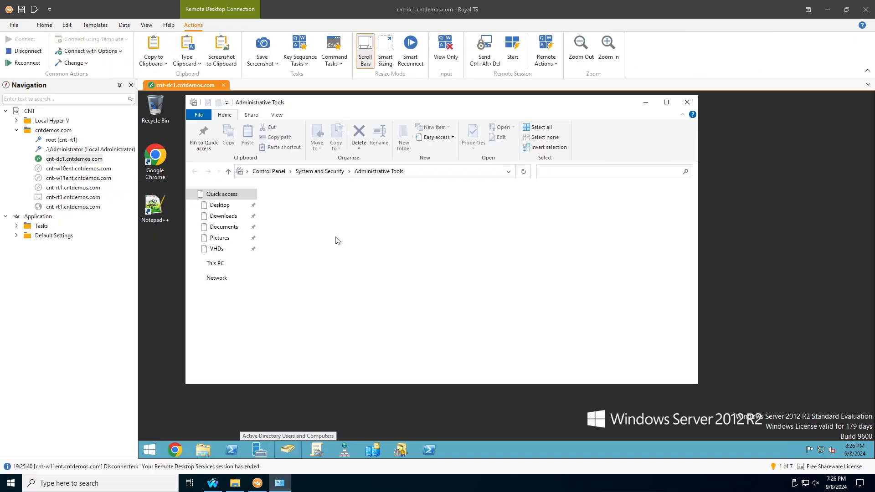
scroll(309, 314, "down", 1)
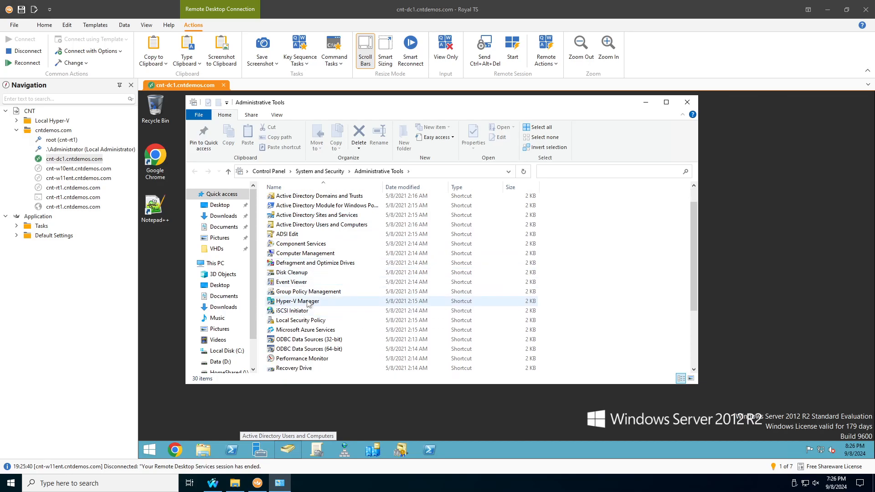
right_click(308, 301)
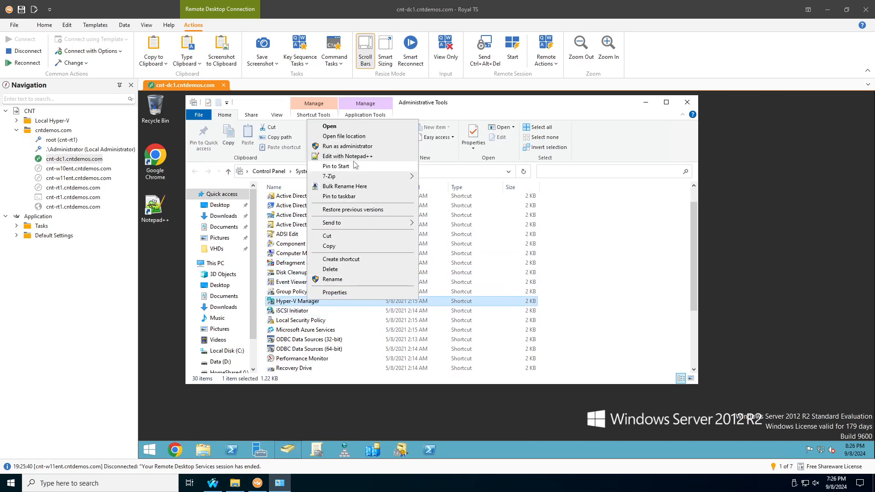
left_click(704, 116)
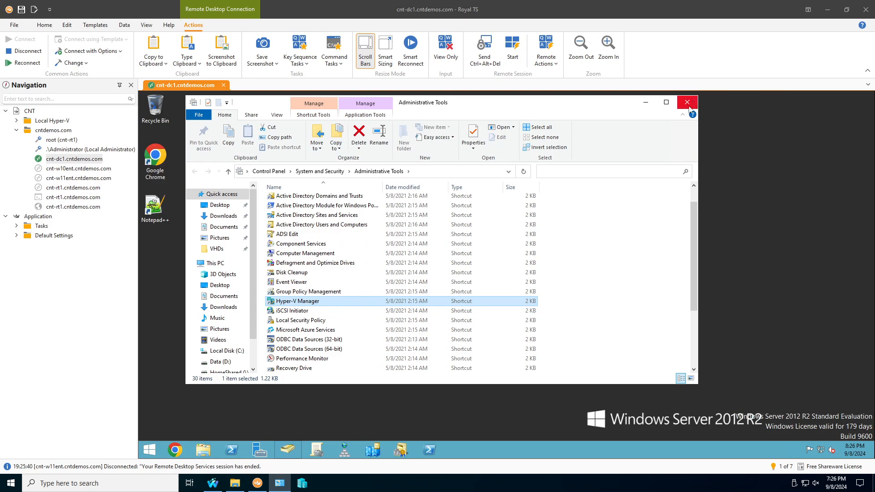
left_click(688, 102)
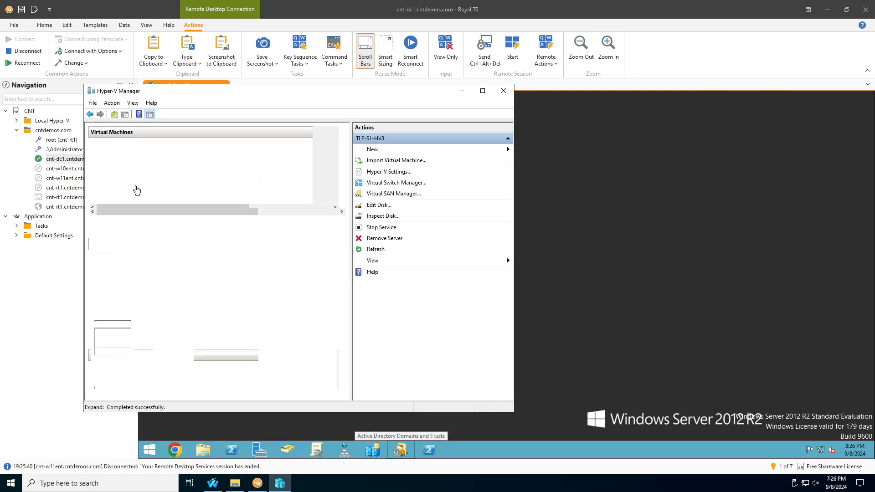
- Check the power states of the cnt-w10ent and cnt-w11ent virtual machines in Hyper-V Manager, and close it
left_click(137, 171)
left_click(144, 179)
left_click(145, 171)
left_click(146, 180)
left_click(153, 171)
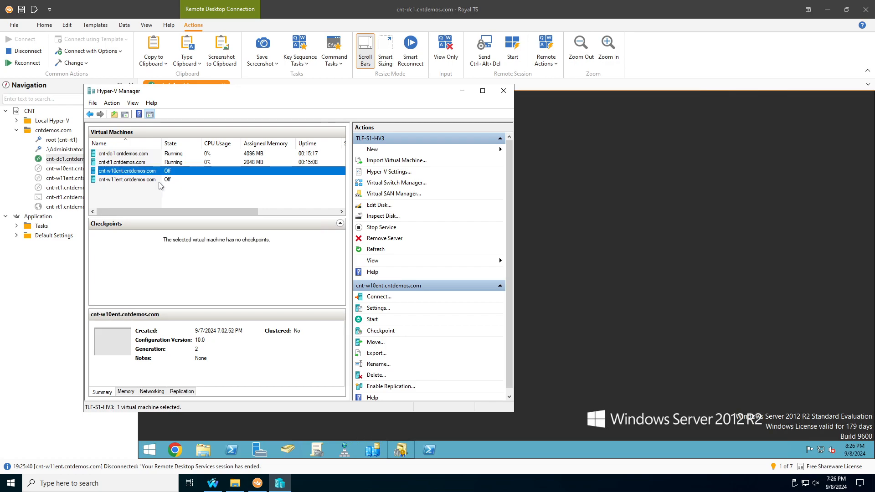
left_click(159, 180)
left_click(159, 171)
left_click(159, 180)
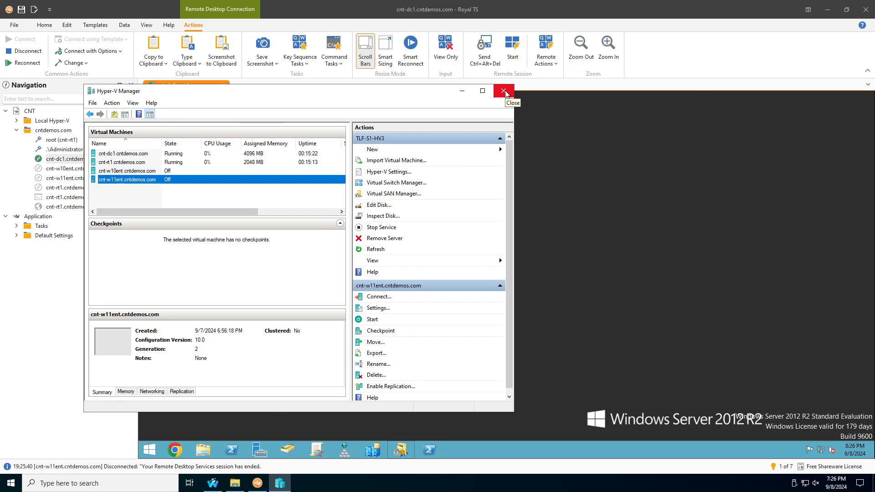
left_click(159, 171)
left_click(165, 181)
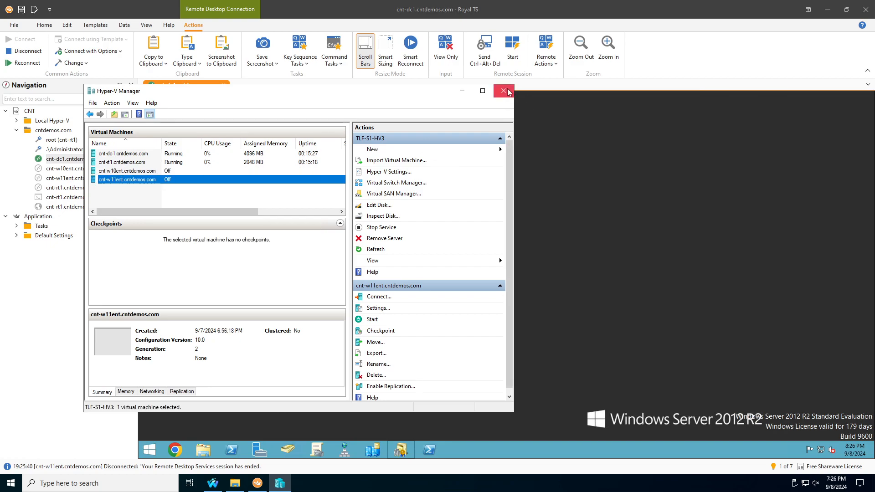
left_click(503, 91)
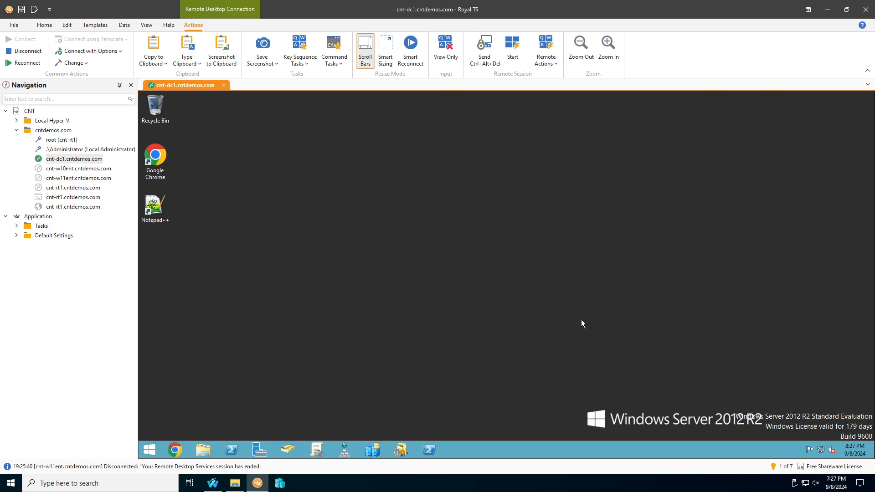
right_click(527, 258)
left_click(485, 245)
left_click_drag(558, 379, 674, 444)
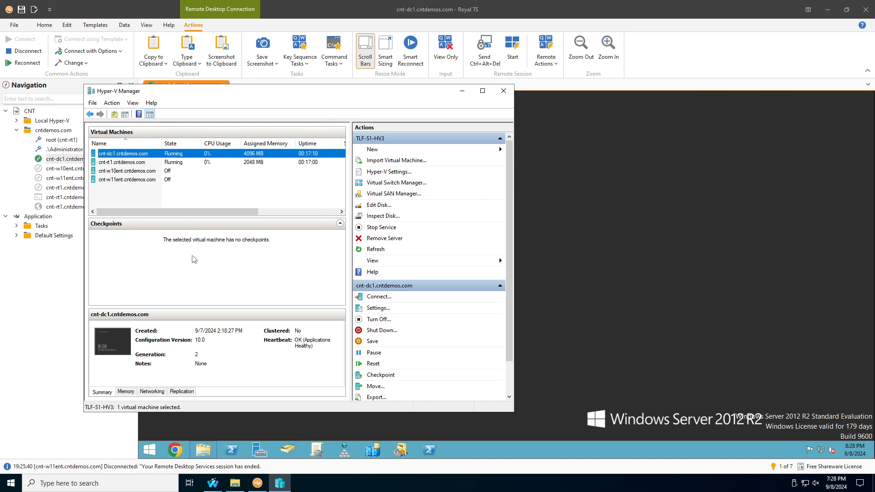
- Review the domain controller and router virtual machines in Hyper-V Manager, and return to the cnt-dc1.cntdemos.com desktop
left_click(192, 165)
left_click(462, 91)
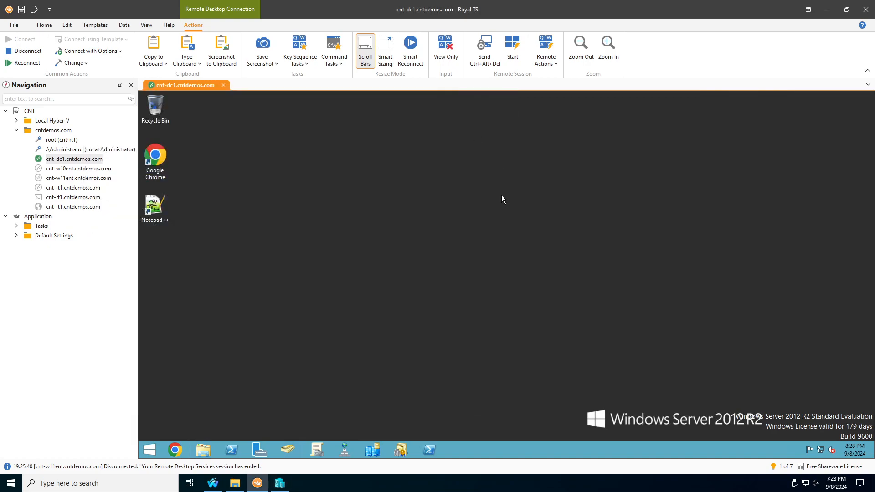
left_click(150, 450)
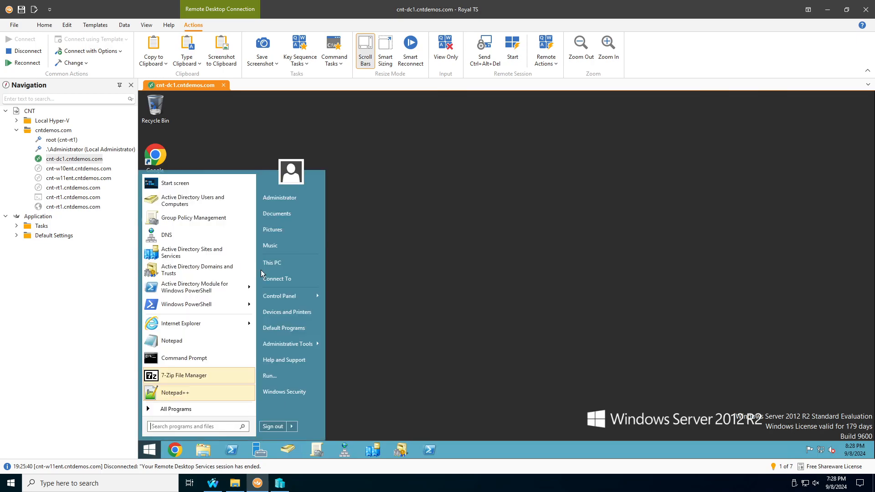
left_click(395, 278)
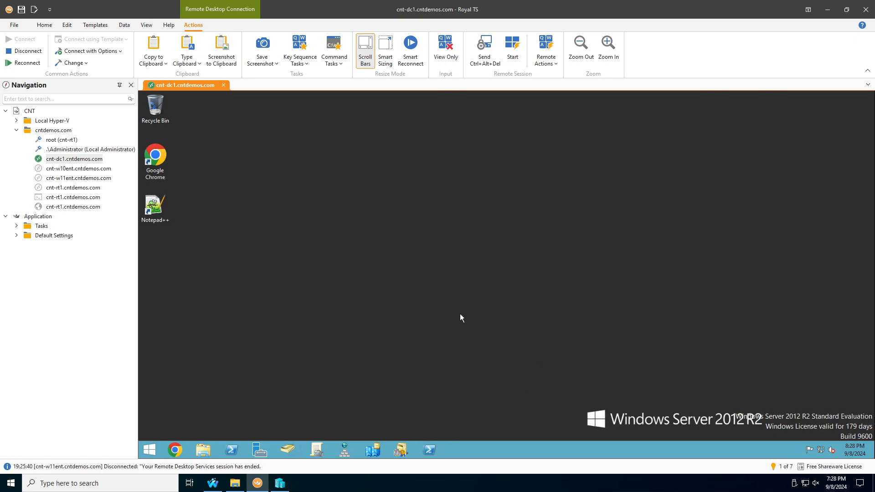
- Start PowerShell as administrator on cnt-dc1, create a folder named Working in the root of C:, and change into it
right_click(232, 449)
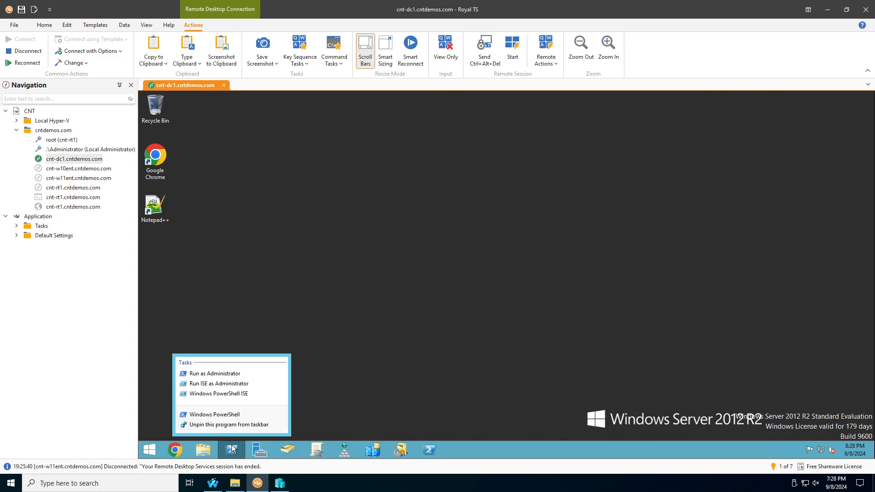
left_click(258, 375)
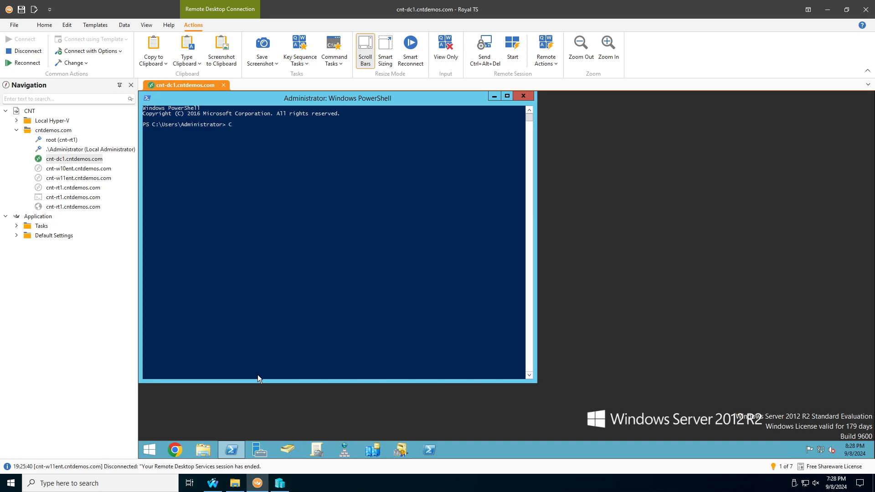
key("Return")
type("cd /")
key("Return")
type("mkdir Working")
key("Return")
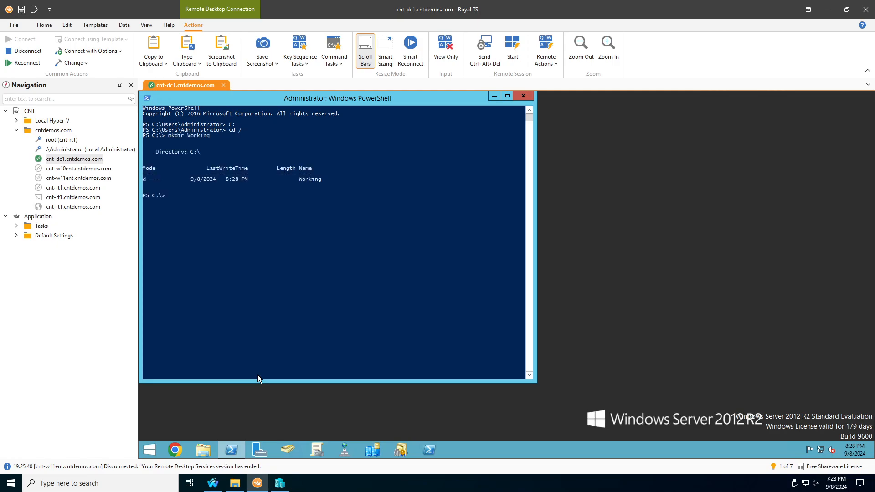
type("cd Working")
key("Return")
- Try to add the primary DNS zone corp.cntdemos.com with Add-DnsServerPrimaryZone, using replication scope Domain and PassThru
type("Add")
key("BackSpace")
type("-Dnsserver")
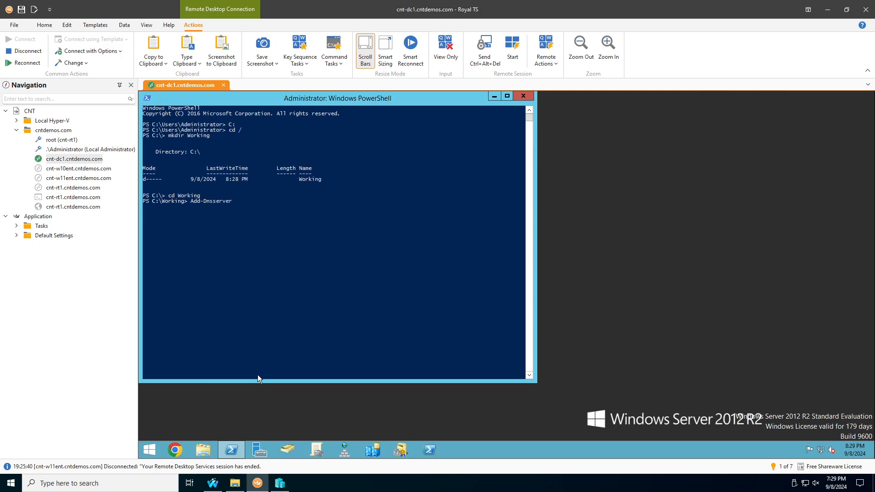
type("PrimaryZone")
type("-Nmae \"corp.cntdemos.com")
type("\" -Repl")
key("Tab")
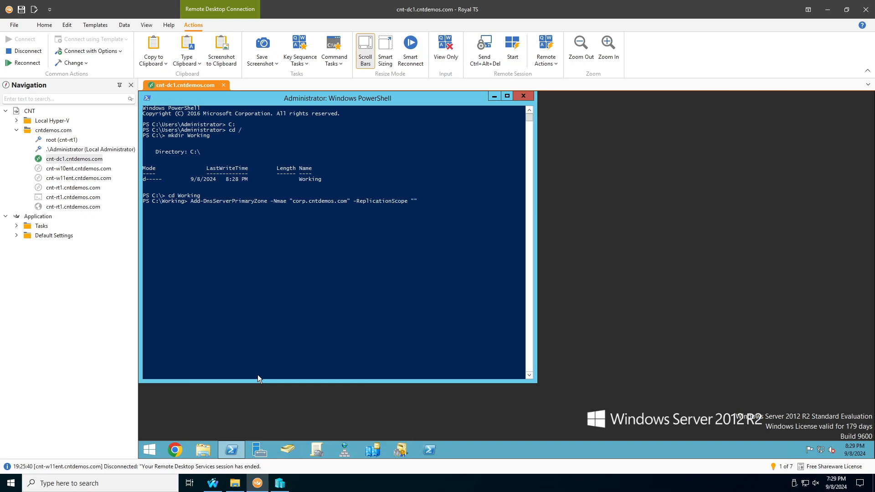
type("Domain")
type("_passt")
key("BackSpace")
key("BackSpace")
key("BackSpace")
key("BackSpace")
type("PassThru")
key("Return")
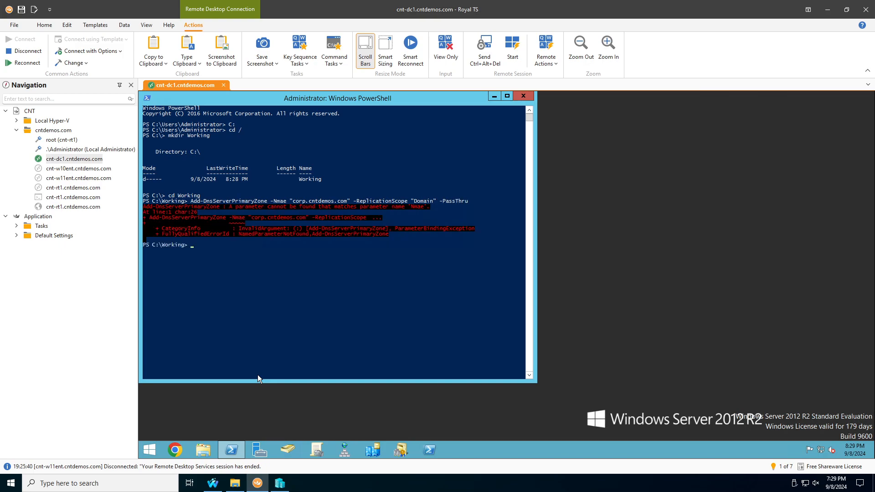
- Correct the misspelled parameter to -Name in the previous zone command and run it again for corp.cntdemos.com
key("Up")
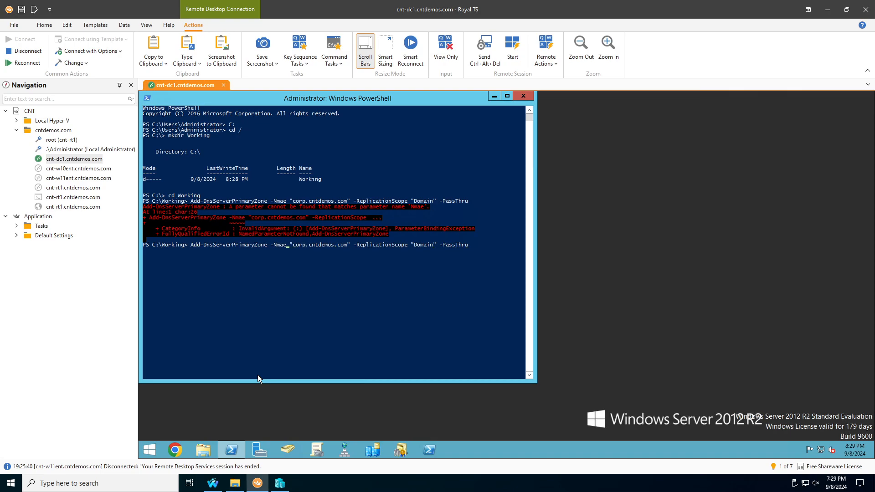
key("BackSpace")
key("Left")
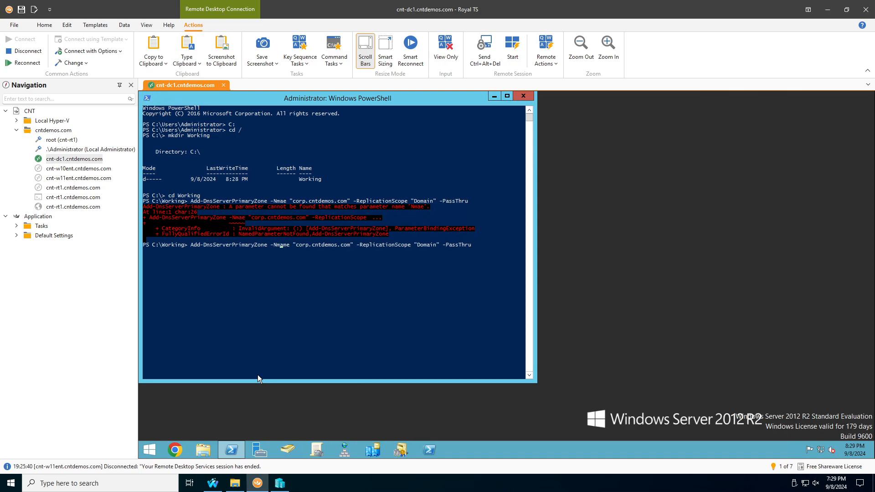
type("a")
key("Return")
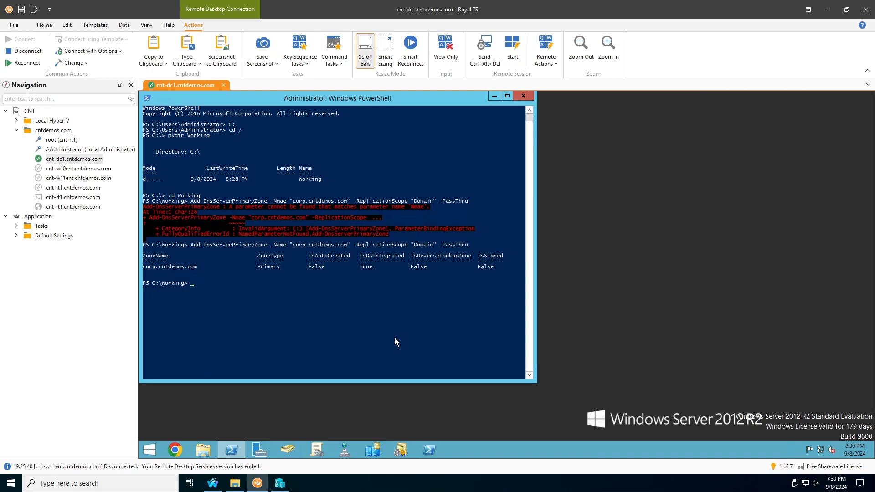
- Generate the forest description with rendom /list and open Domainlist.xml in Notepad
type("rendom /list")
key("Return")
type("notepad")
key("Tab")
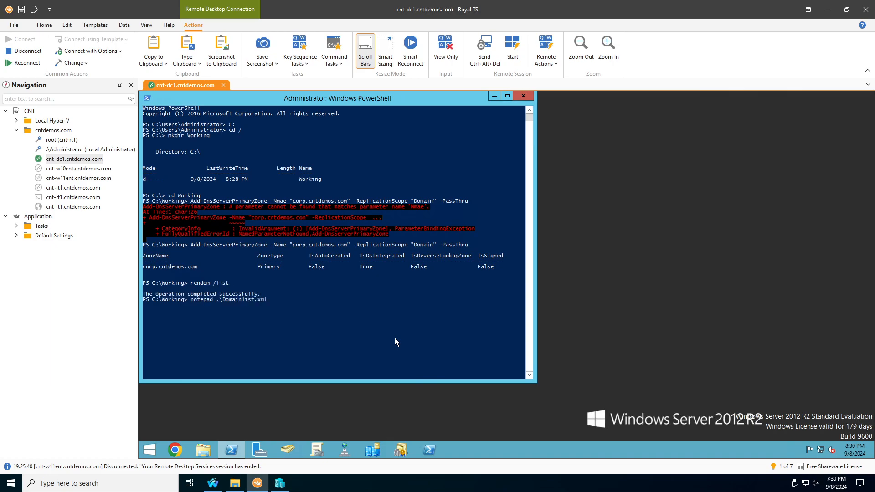
key("Return")
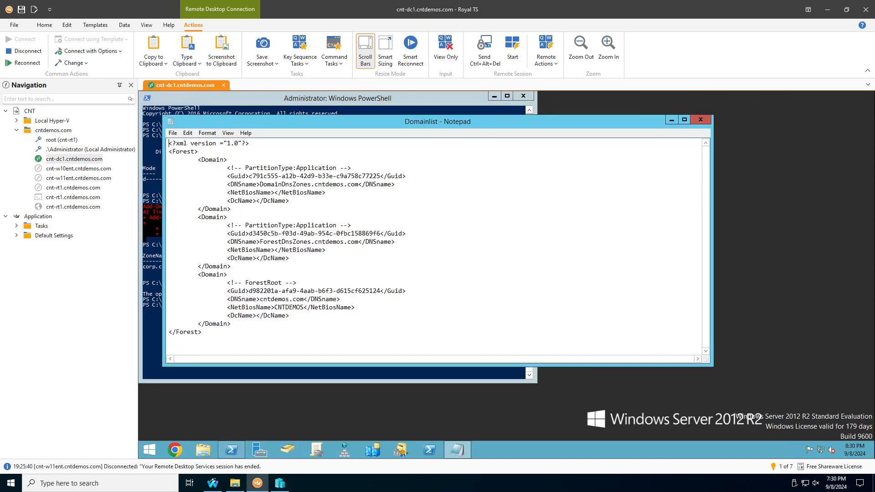
- Prefix cntdemos.com with "corp." in the DomainDnsZones, ForestDnsZones and forest root DNSname entries of Domainlist.xml
left_click_drag(359, 184, 325, 184)
left_click(315, 184)
type("corp.")
type("corp.")
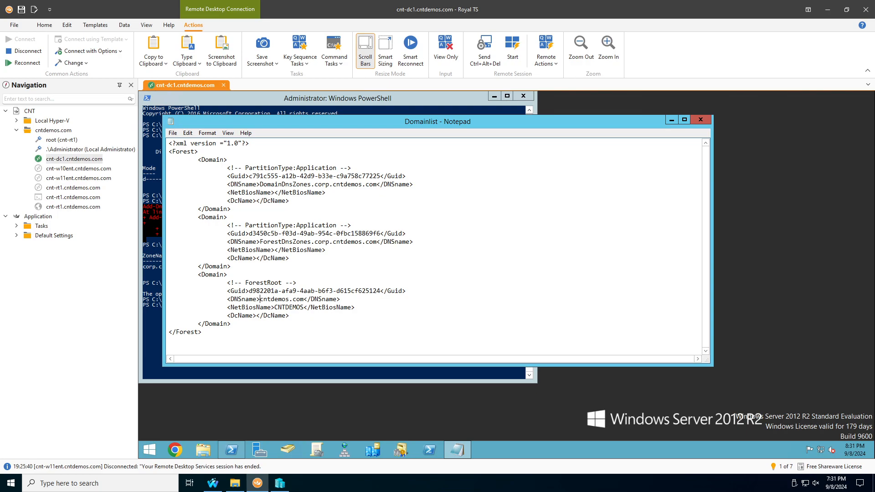
type("corp.")
- Set the forest root's NetBiosName to CNTCORP, save Domainlist.xml, and close Notepad
key("shift+Right")
key("shift+Right")
key("shift+Right")
key("shift+Right")
key("shift+Right")
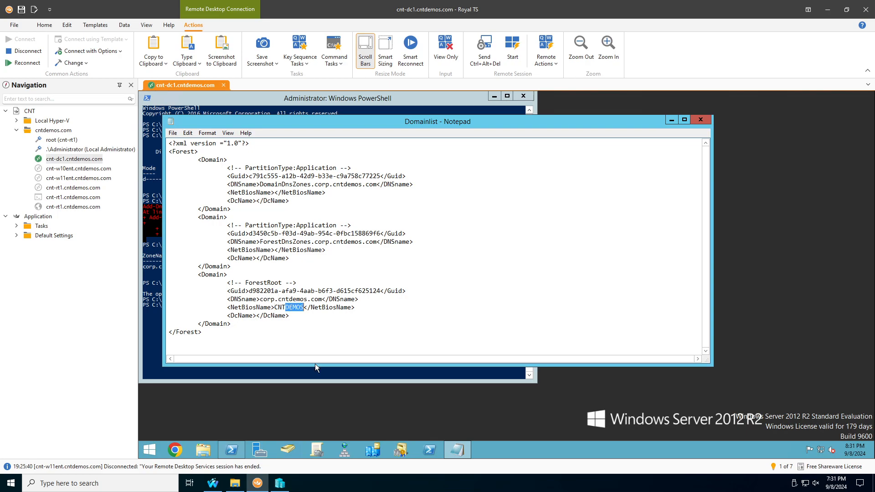
type("CORP")
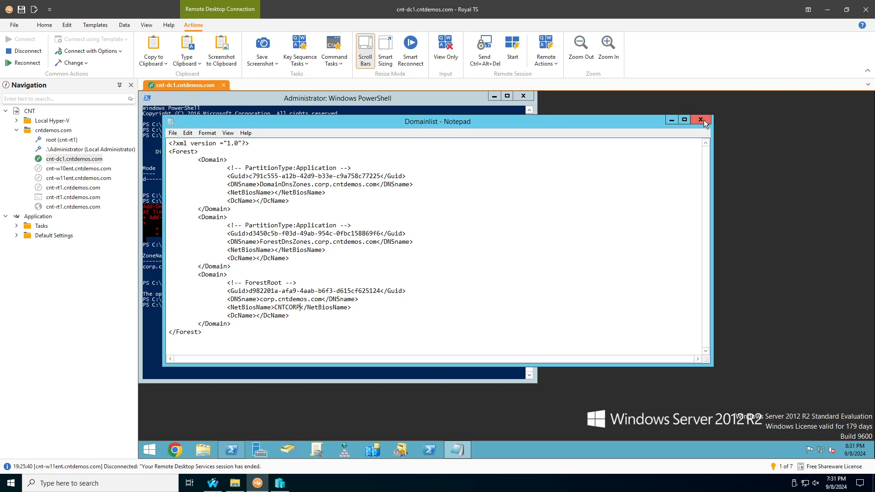
left_click(172, 132)
left_click(184, 162)
left_click(701, 120)
- Display the planned forest structure with rendom /showforest
left_click(387, 295)
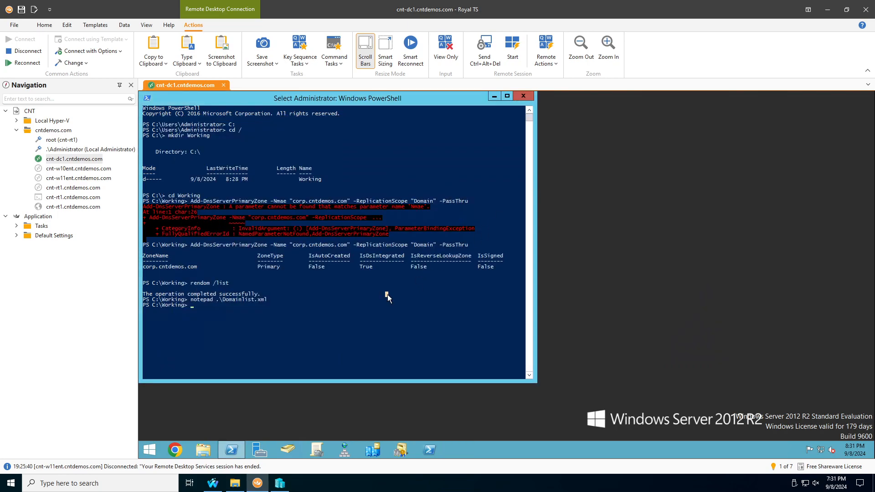
type("rendom")
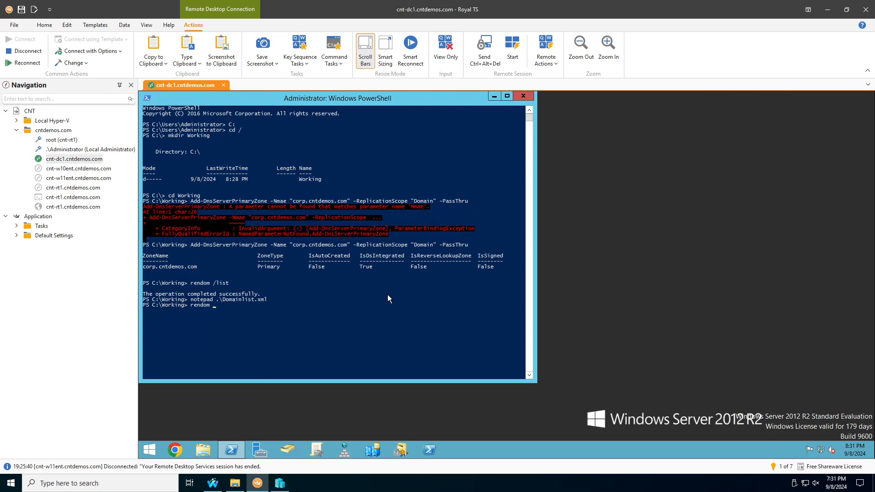
type(" /showforest")
key("Return")
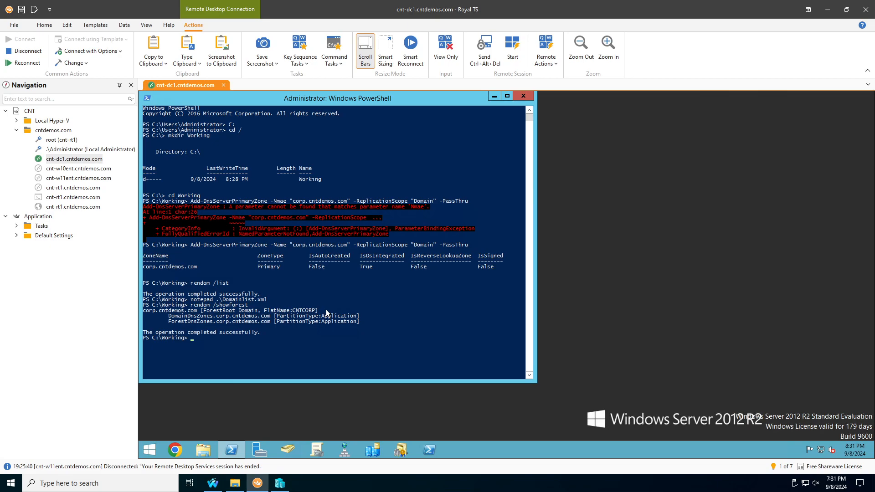
- Check which account is signed in by running whoami
type("whoami")
key("Return")
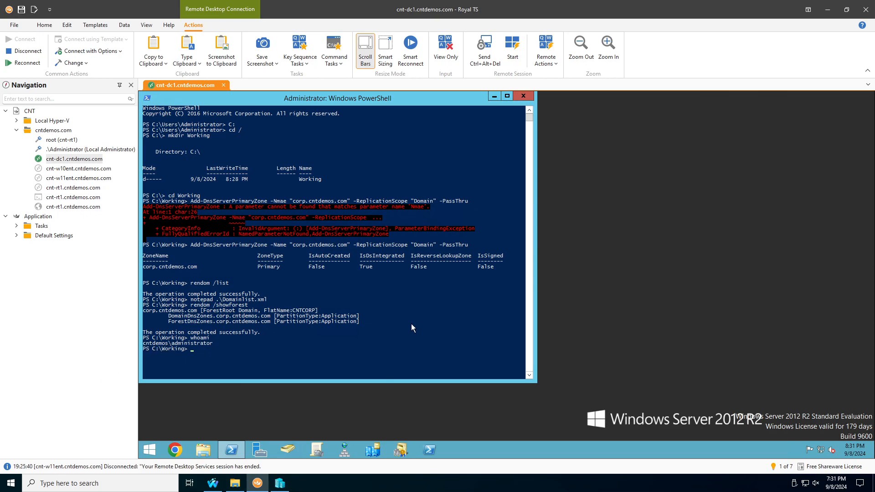
left_click(271, 333)
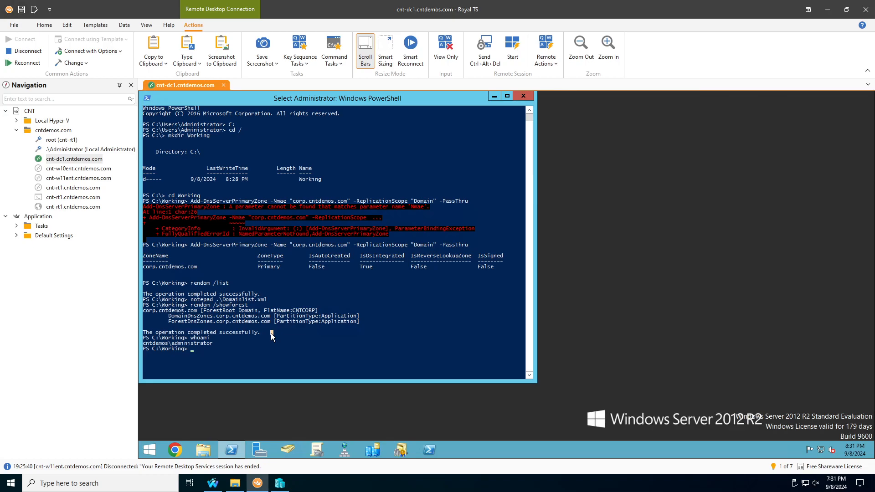
- Upload the rename instructions with rendom /upload and prepare the domain controller with rendom /prepare
key("Escape")
type("rendom")
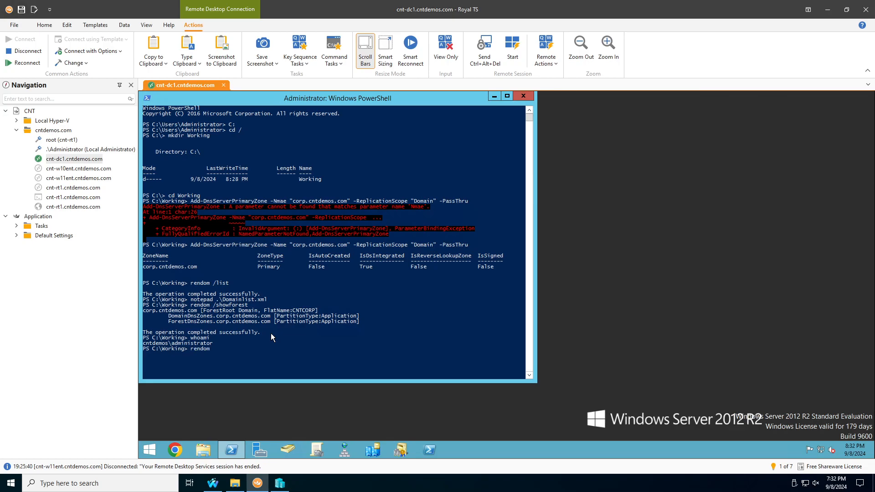
type(" /upload")
key("Return")
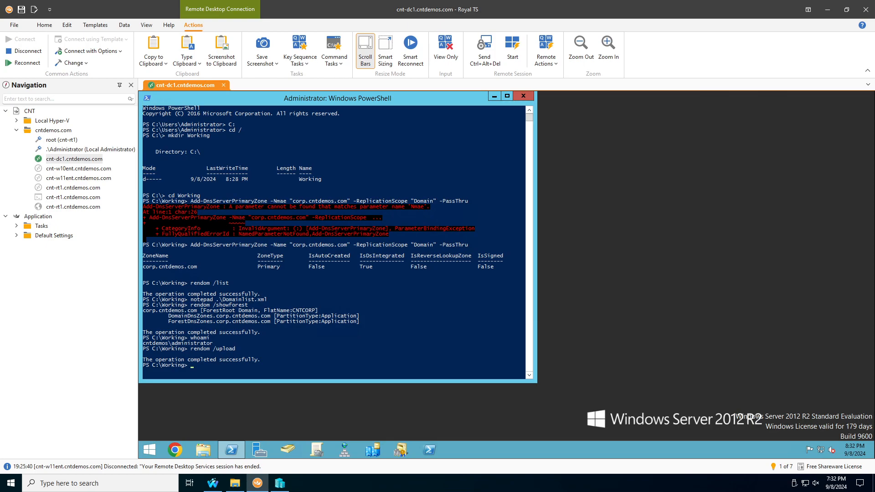
left_click(372, 245)
type("rendom /prepare")
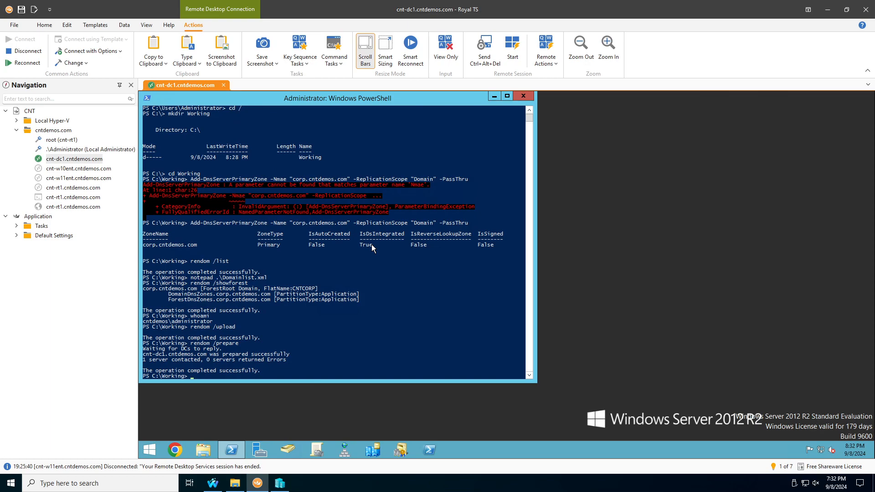
- Carry out the domain rename by running rendom /execute
type("rendom")
type(" /exe")
type("ctur")
key("BackSpace")
key("BackSpace")
key("BackSpace")
type("ute")
key("Return")
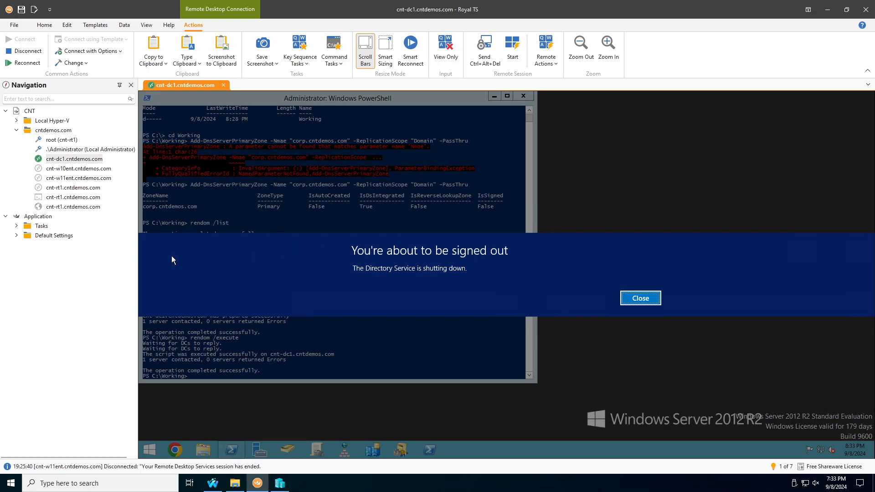
- Open the cnt-rt1 pfSense web interface and set the LAN DHCP server's Domain Name to corp.cntdemos.com
double_click(70, 207)
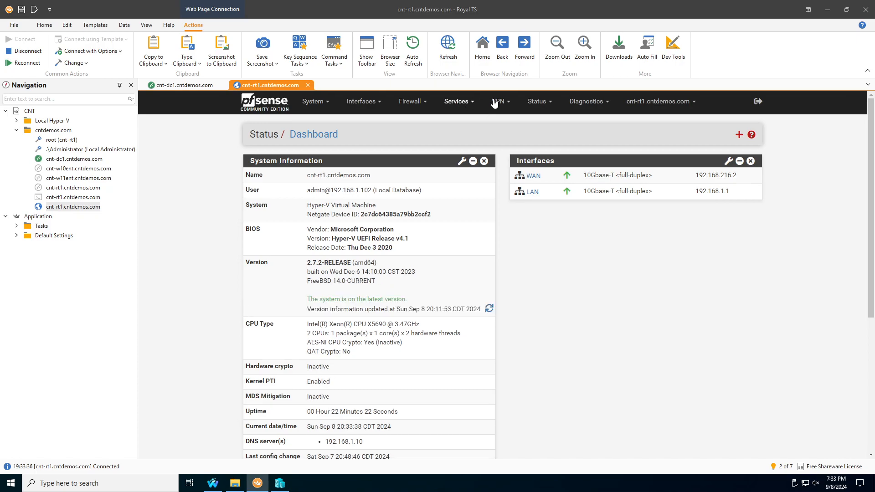
left_click(462, 104)
left_click(473, 163)
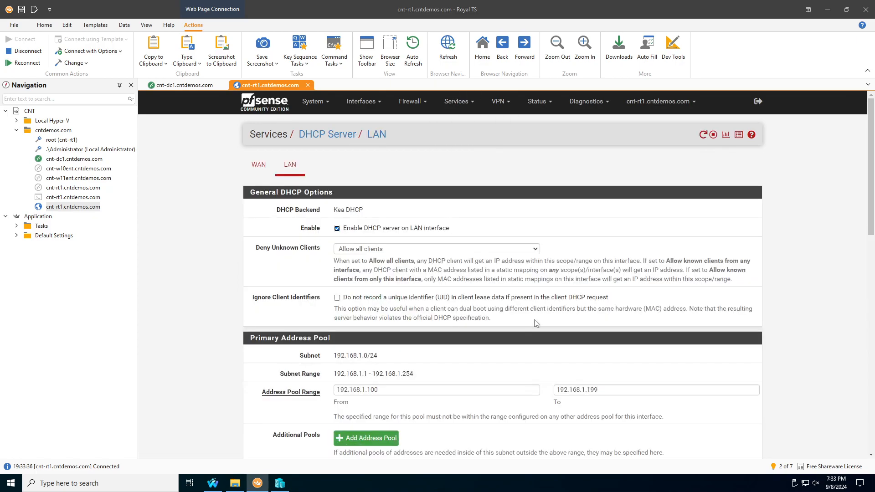
scroll(506, 361, "down", 6)
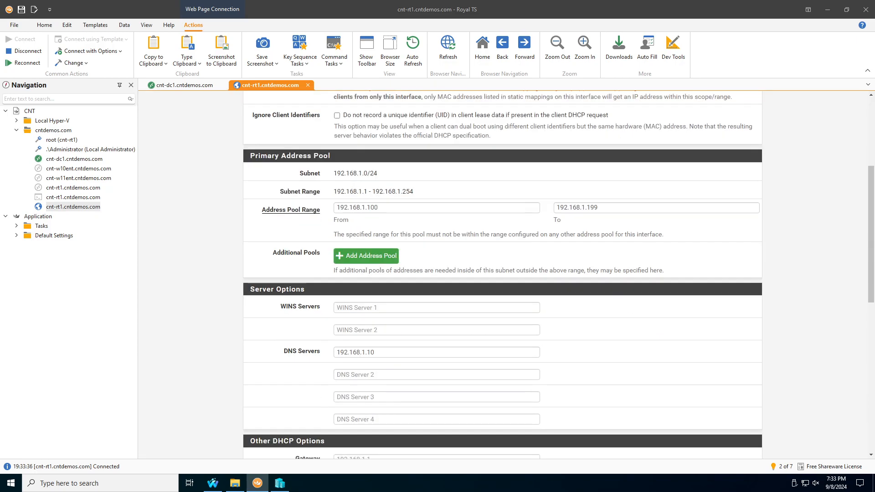
scroll(342, 387, "down", 2)
left_click(337, 318)
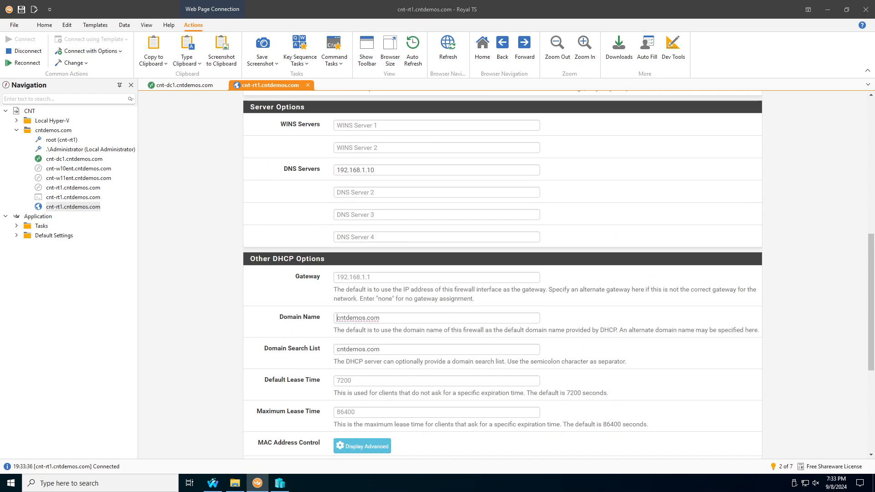
type("corp.")
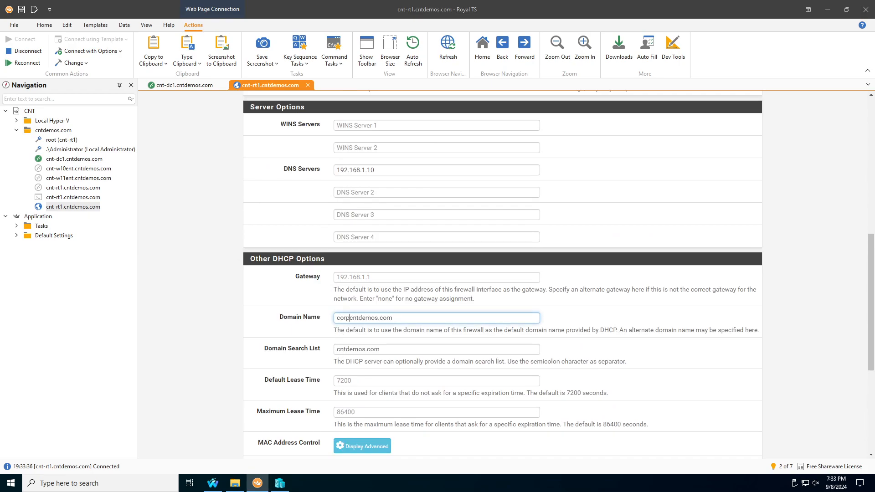
- Set the LAN DHCP server's Domain Search List to corp.cntdemos.com, then save and apply the changes
left_click(335, 351)
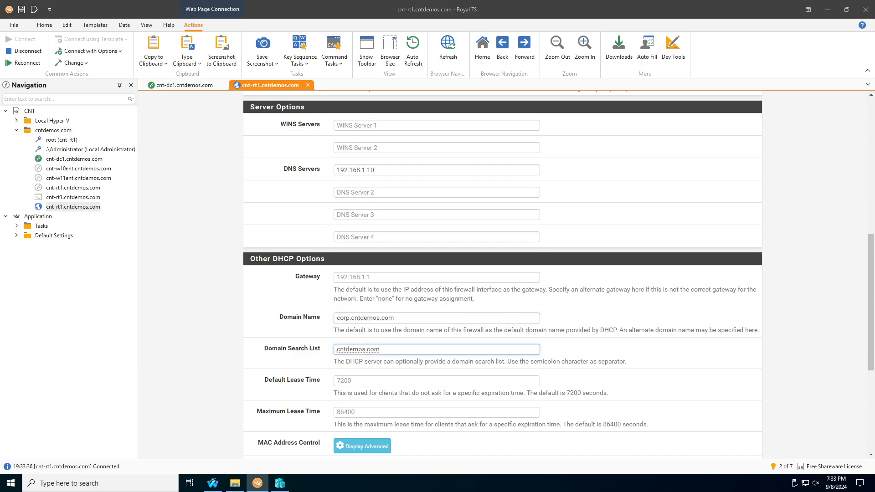
type("corp.")
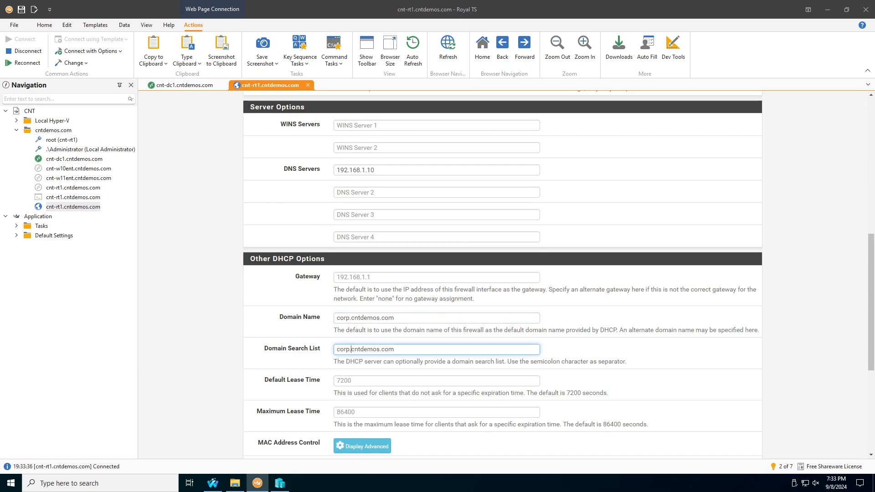
scroll(571, 370, "down", 5)
key("Return")
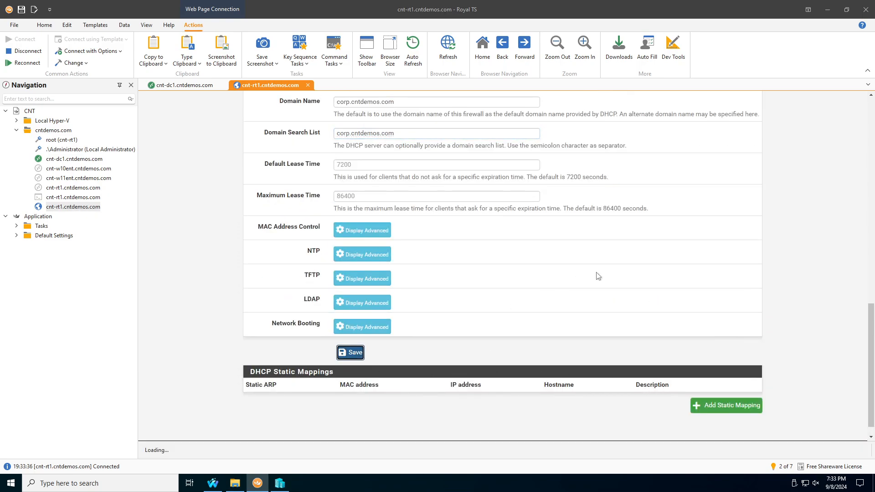
left_click(730, 175)
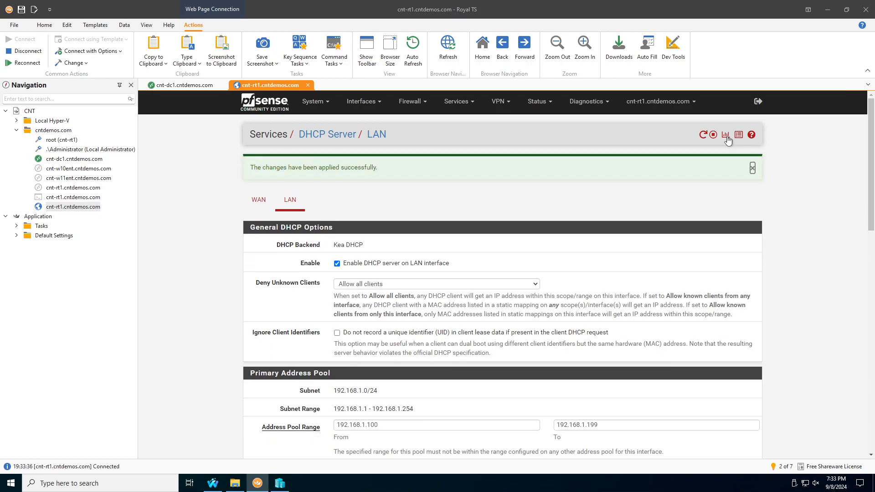
- Clear all DHCP leases on the pfSense router and close its web session
left_click(739, 136)
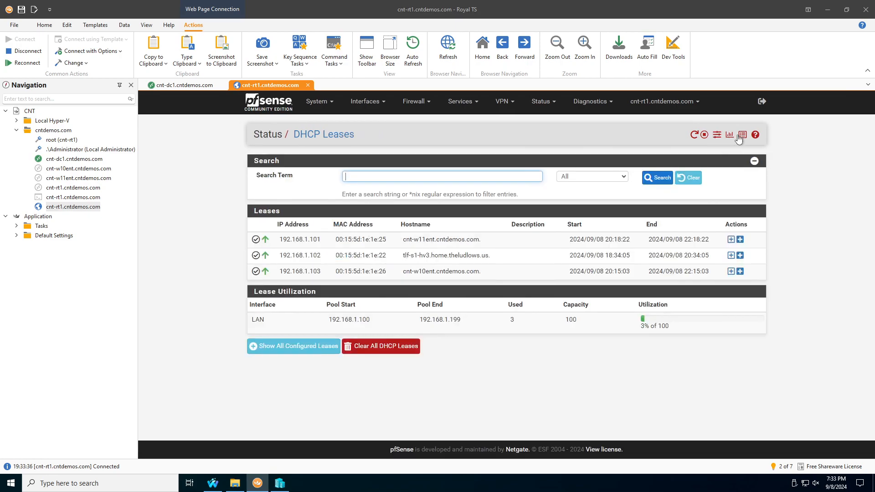
left_click(401, 347)
left_click(428, 259)
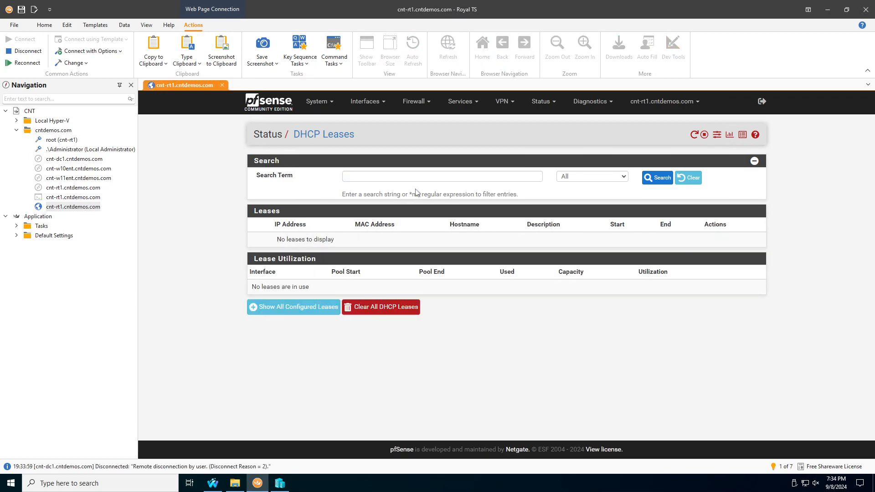
left_click(266, 109)
left_click(222, 85)
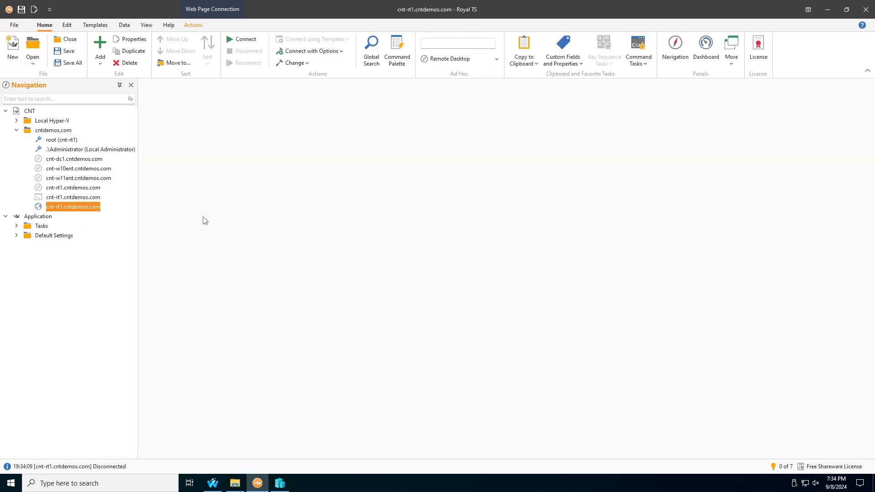
- Monitor the restart of cnt-dc1.cntdemos.com through its virtual machine console in Hyper-V Manager, then close the console and minimize the manager
left_click(279, 484)
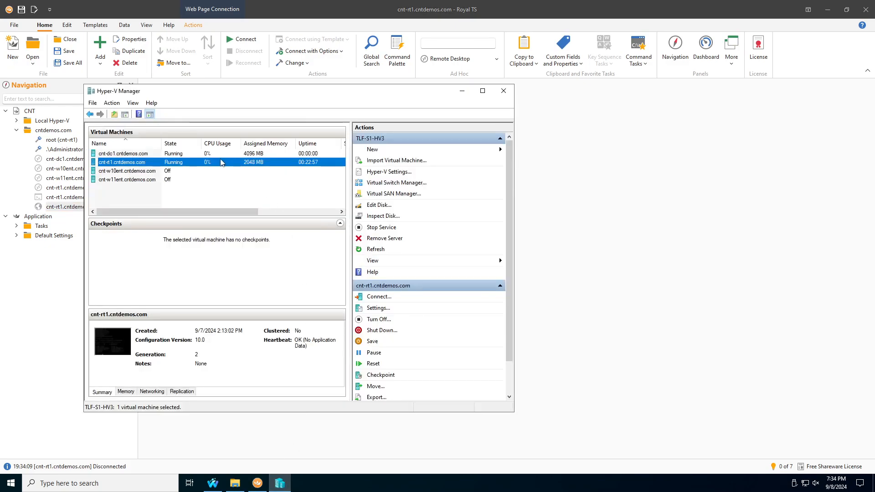
left_click(227, 155)
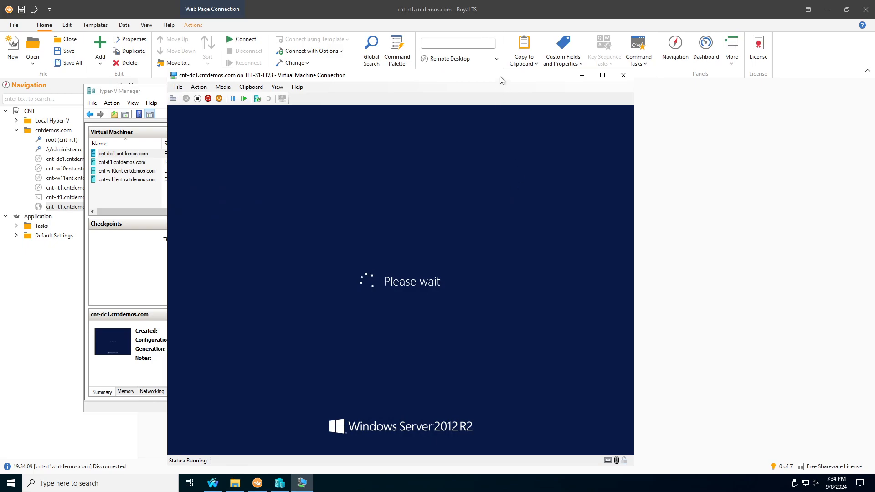
left_click_drag(502, 79, 509, 70)
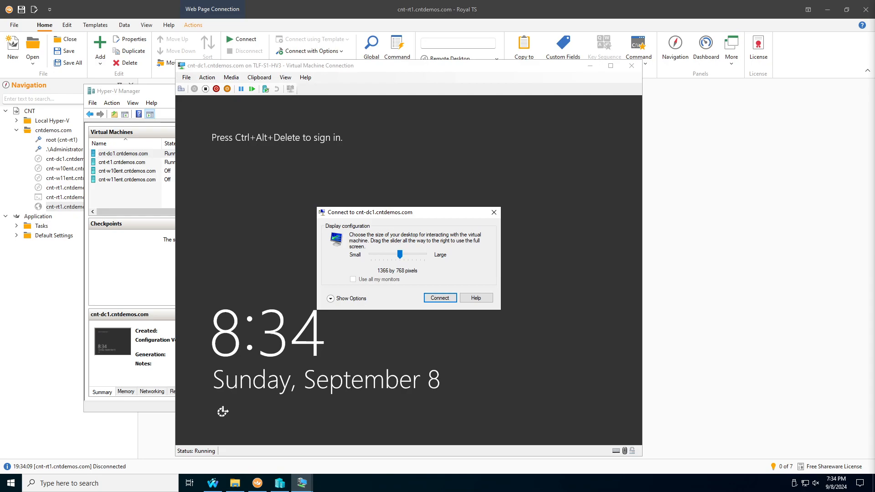
left_click(495, 213)
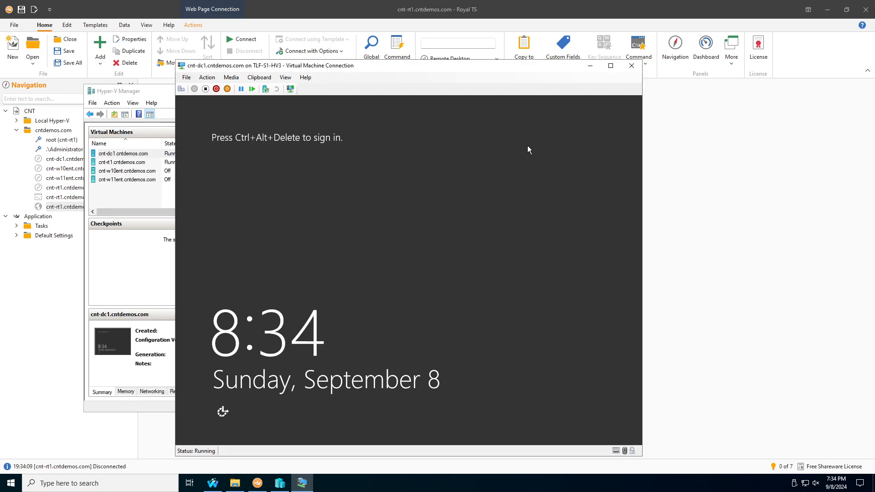
left_click(632, 66)
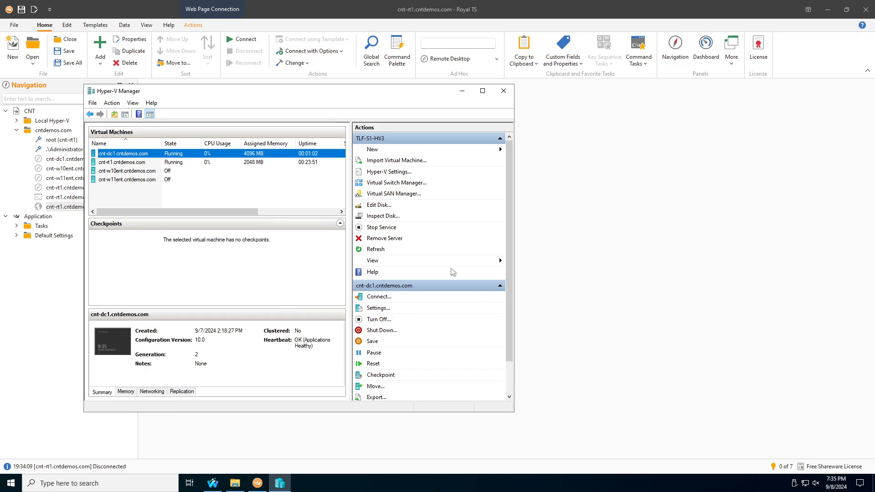
left_click(460, 92)
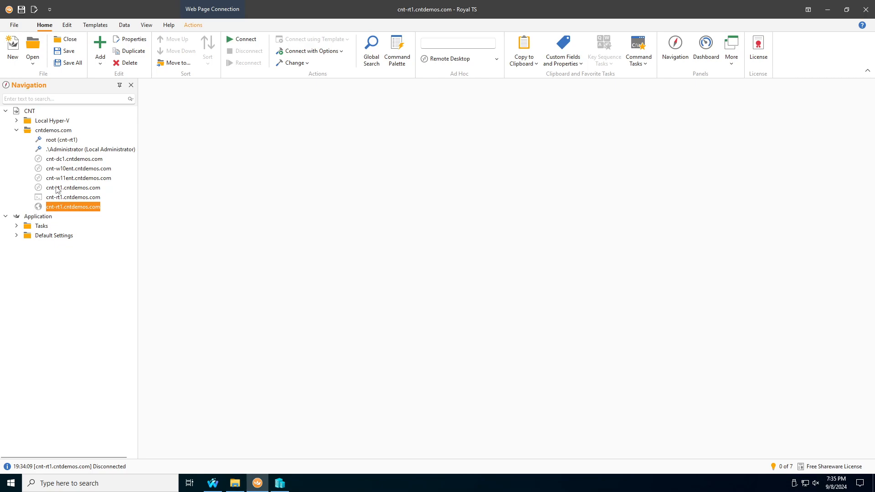
- Reconnect to cnt-dc1.cntdemos.com in Royal TS and sign in as corp.cntdemos.com\Administrator with the account password
double_click(81, 160)
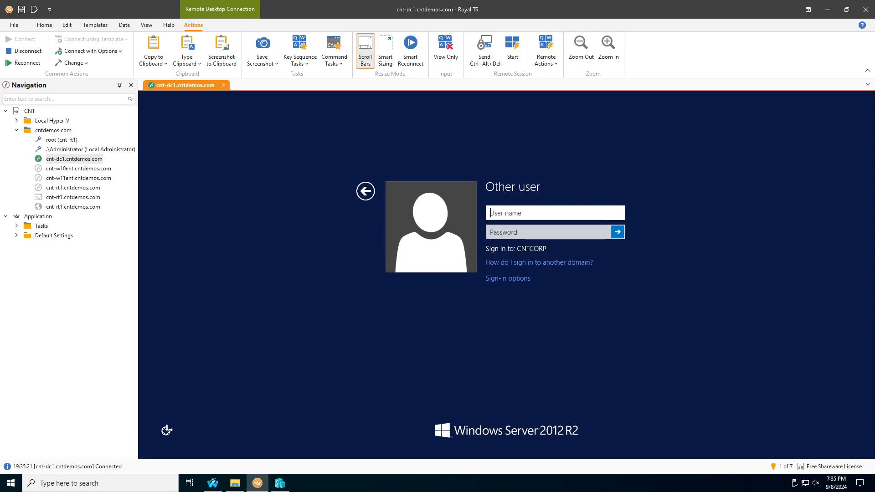
type("corp.cntdemos.com\\Administrator")
key("Tab")
type("••••••••••")
key("Return")
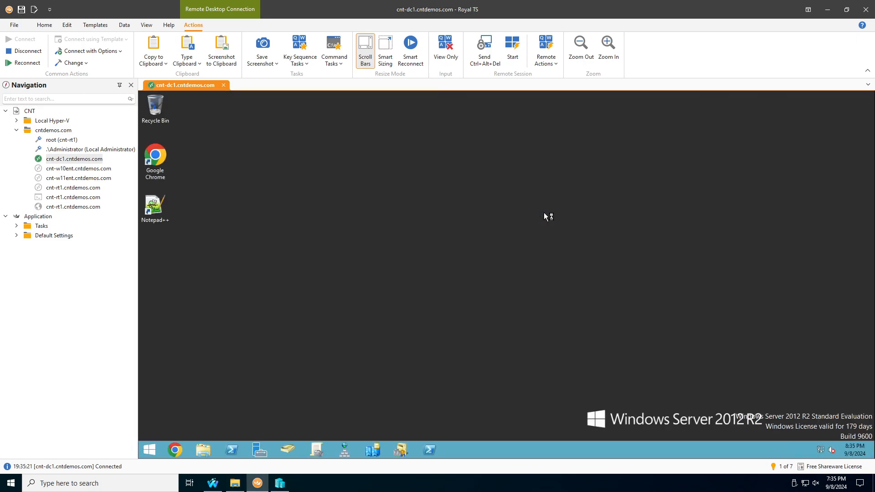
- Start PowerShell as administrator on the domain controller and open System Properties with sysdm.cpl
right_click(223, 449)
left_click(258, 375)
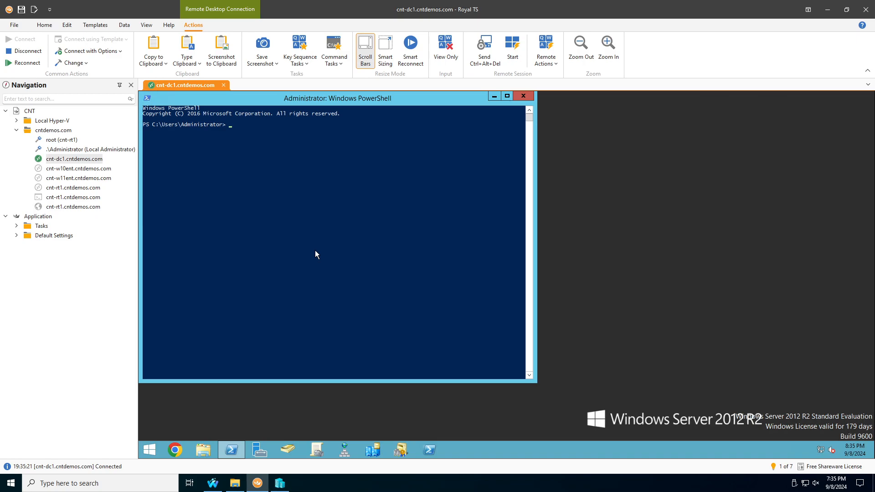
type("sysdm.cpl")
key("Return")
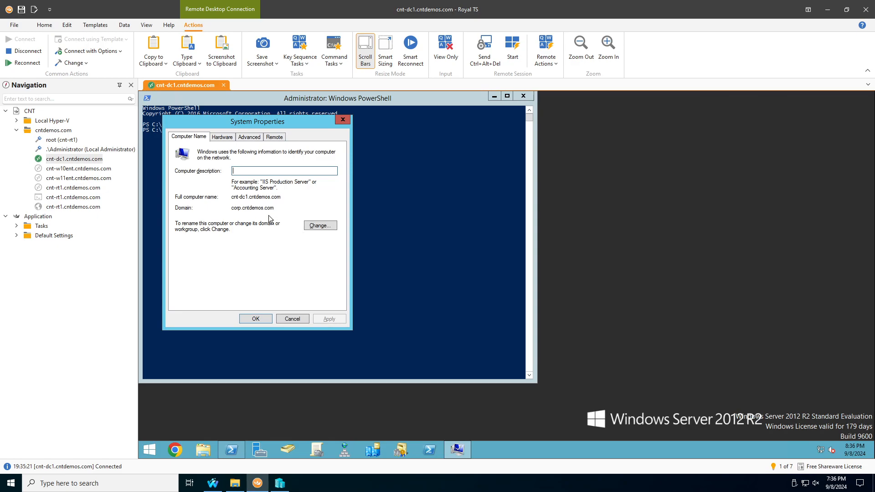
- Compare the domain with the full computer name in System Properties and close the dialog
left_click_drag(275, 208, 231, 208)
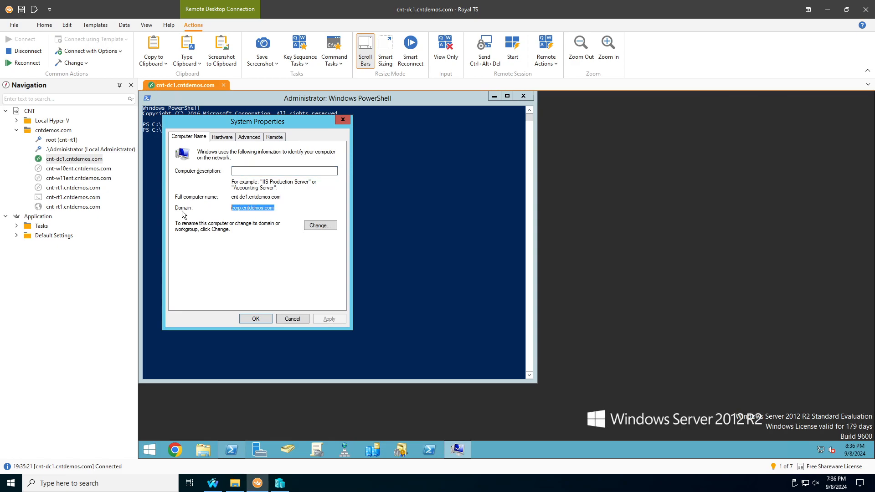
left_click(243, 208)
left_click_drag(274, 207, 259, 197)
left_click(275, 208)
left_click(282, 197)
left_click(263, 321)
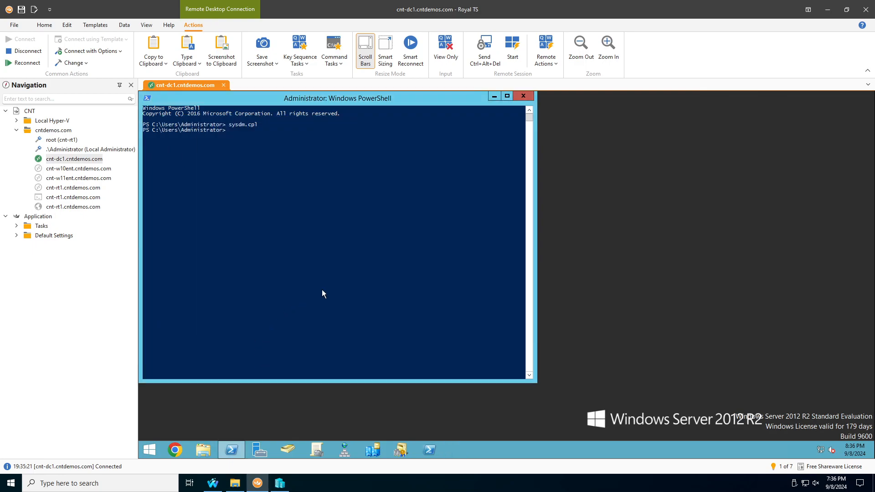
- Repair group policy references with gpfixup, from DNS name cntdemos.com to corp.cntdemos.com and from NetBIOS name CNTDEMOS to CNTCORP
left_click(323, 290)
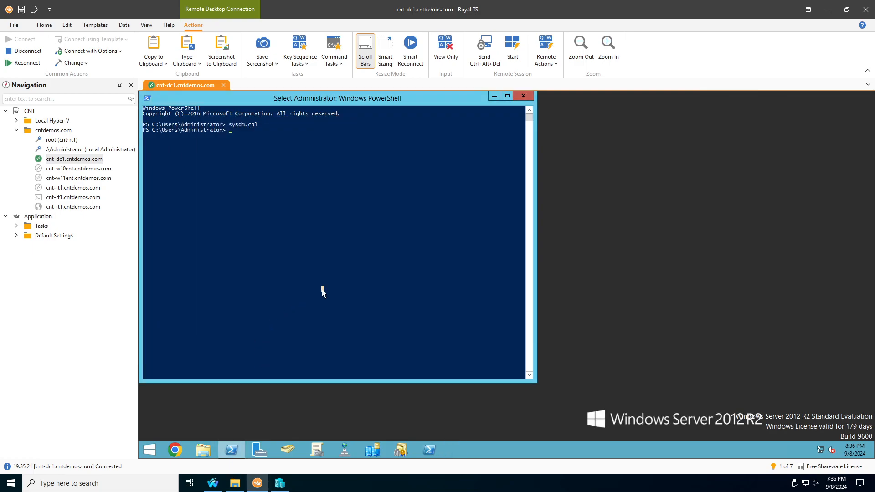
type("gpfixup")
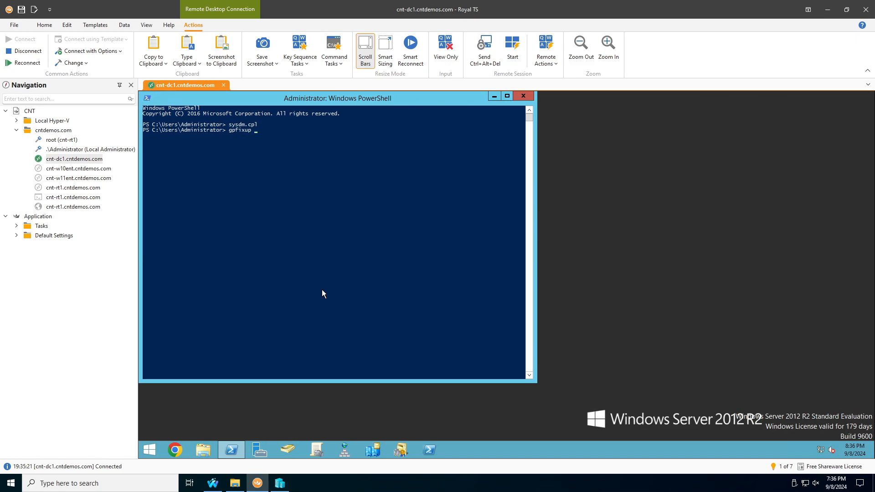
type(" /olddns:cntdemos.com")
type("/newdns:corp.cntdemos.com")
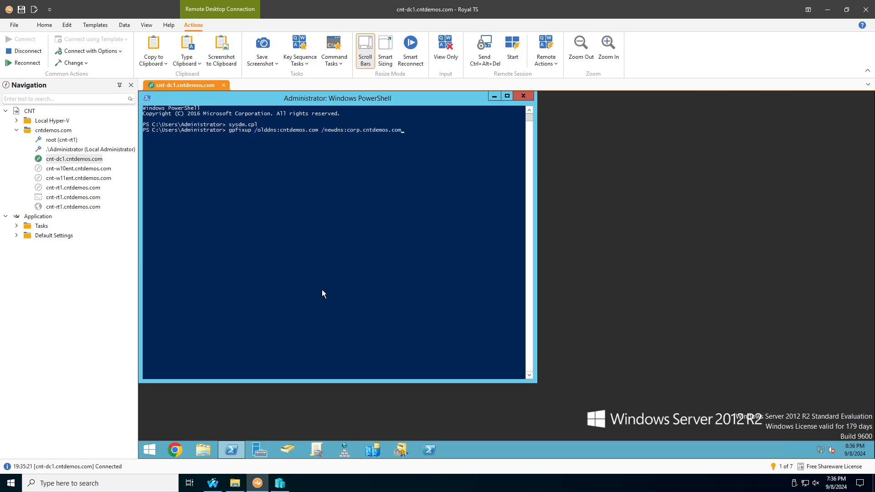
key("Return")
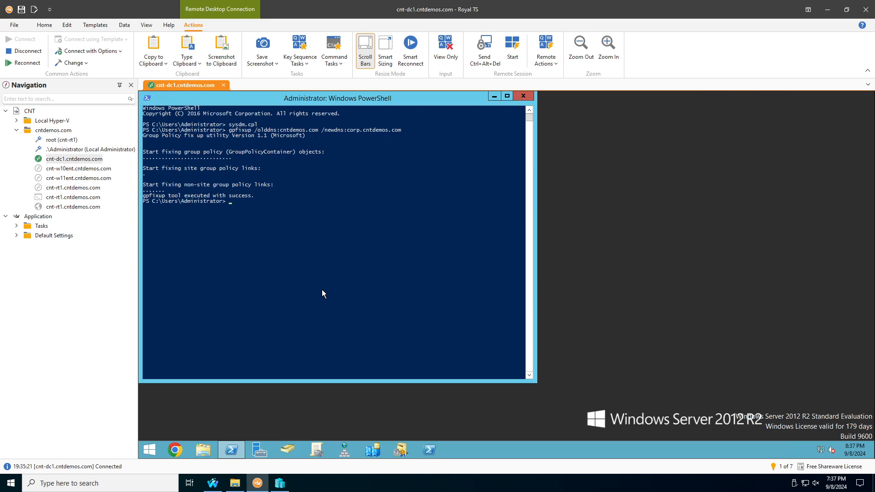
type("gpfixup /oldnb:CNTDEMOS /newNb:CNTCORP")
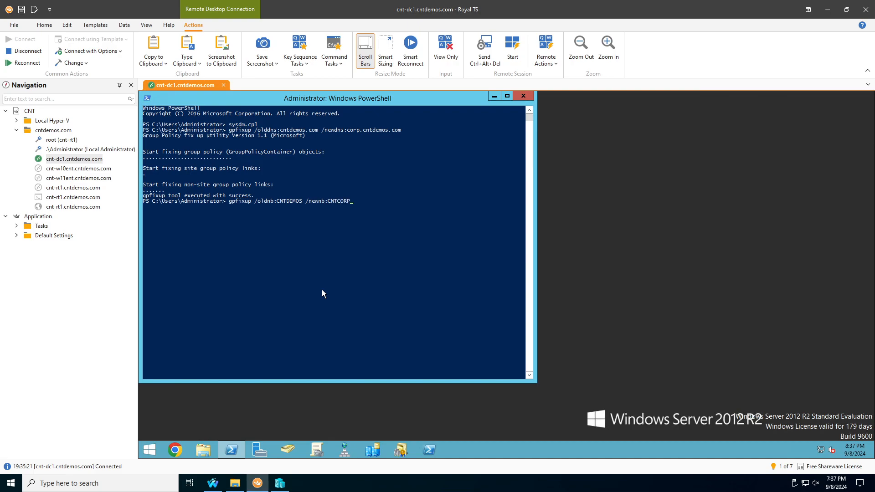
key("Return")
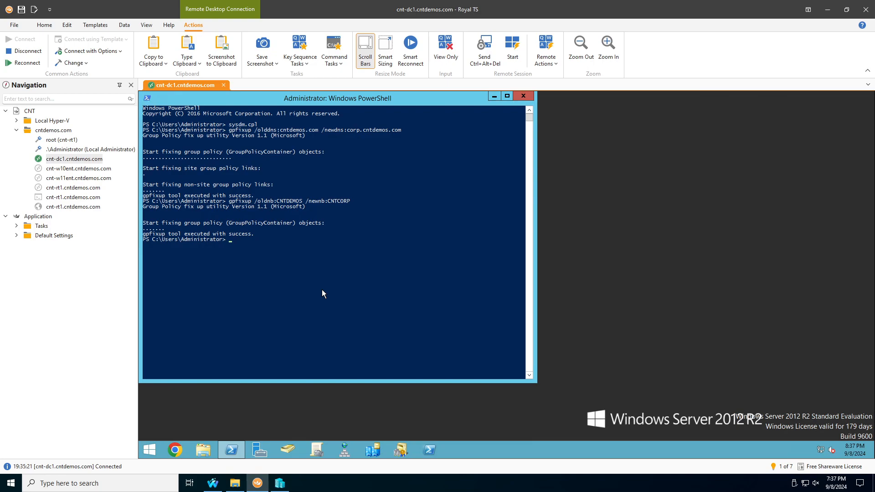
- Add cnt-dc1.corp.cntdemos.com as an alternate computer name for cnt-dc1.cntdemos.com with netdom computername
type("netdom computername cnt-dc1.cntdemos.com")
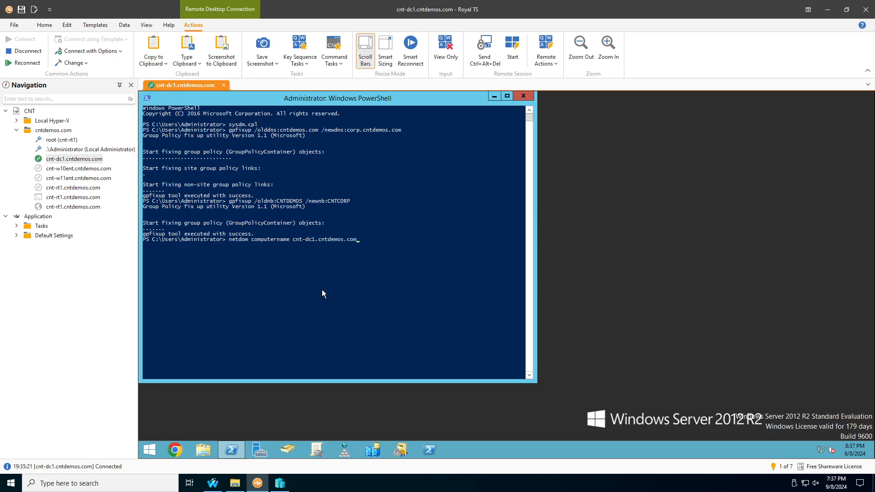
type(" /add:cnt-dc1.corp.cntdemos.com")
key("Return")
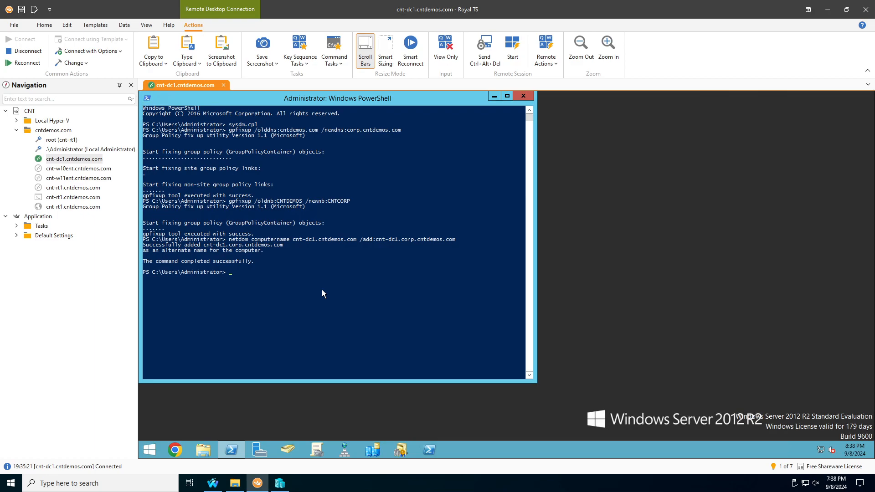
- Make cnt-dc1.corp.cntdemos.com the primary computer name of cnt-dc1.cntdemos.com with netdom's makeprimary option
key("Up")
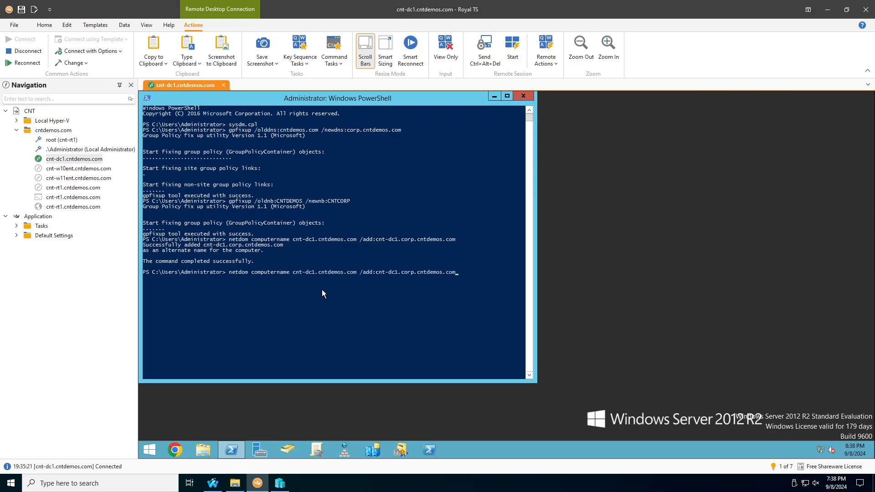
key("Left")
key("Left")
key("Left")
key("Left")
key("Left")
key("Left")
key("Left")
key("Left")
key("Left")
key("Left")
key("BackSpace")
key("BackSpace")
key("BackSpace")
type("makeprimary")
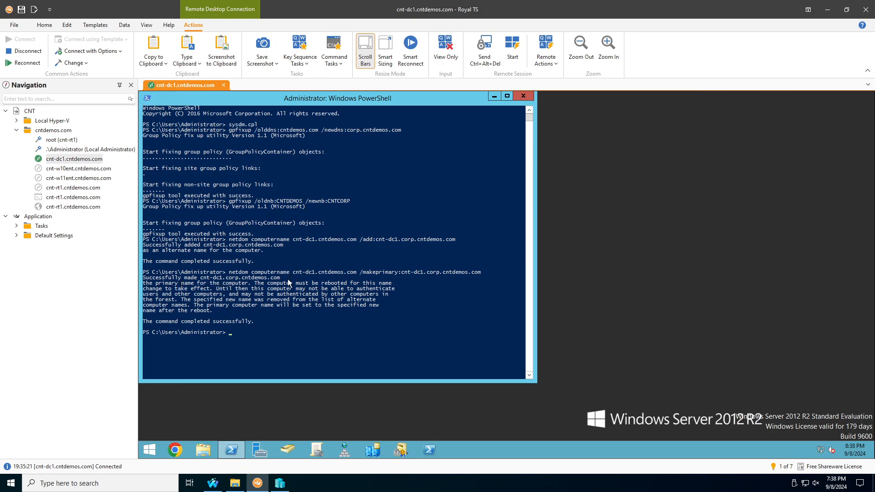
- Force an immediate restart of the domain controller with shutdown /f /r /t 00
left_click(259, 328)
type("shutdown /f /r /t 00")
key("Return")
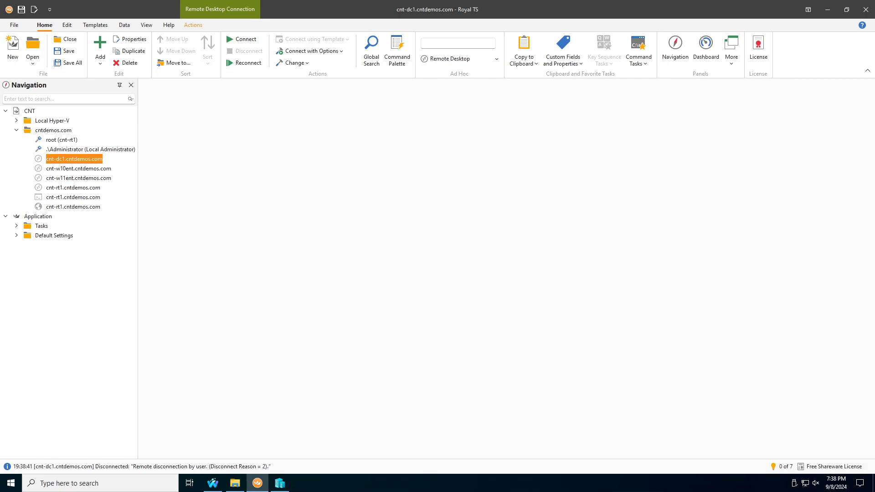
- Check the domain controller's restart in Hyper-V Manager, then reconnect to cnt-dc1.cntdemos.com in Royal TS and sign in as Administrator with the account password
left_click(279, 483)
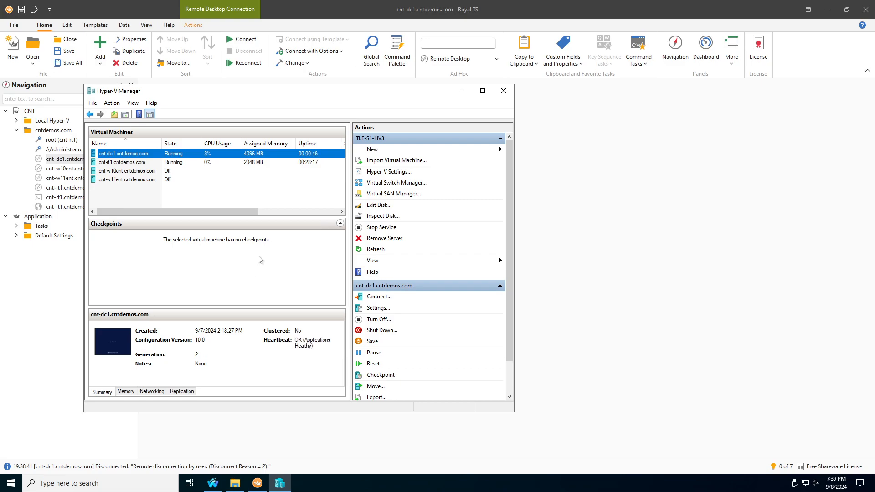
left_click(629, 369)
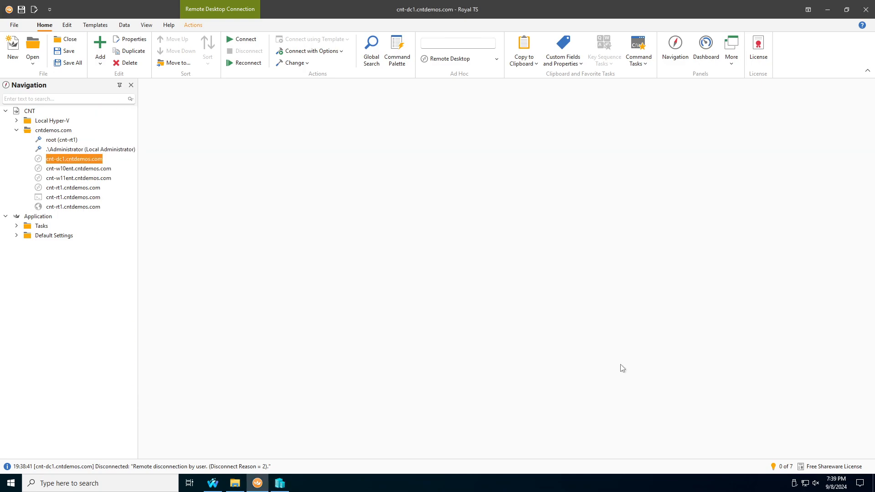
double_click(90, 162)
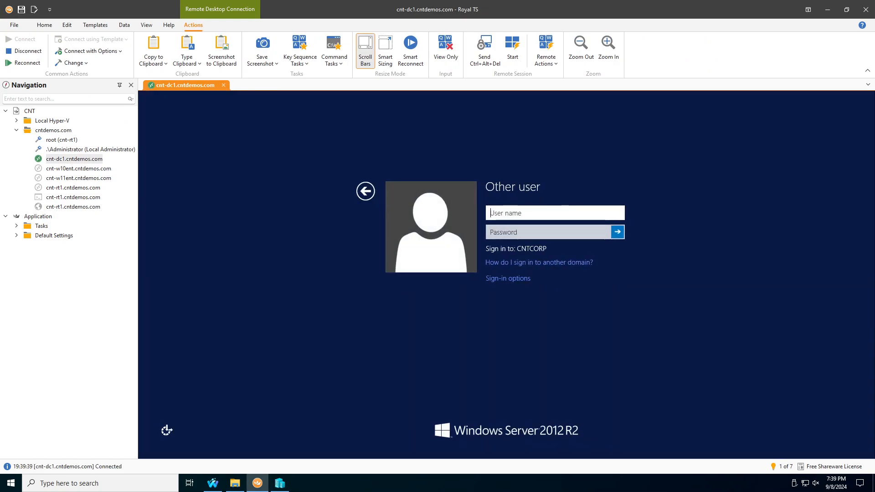
type("Administrator")
key("Tab")
type("••••••••••")
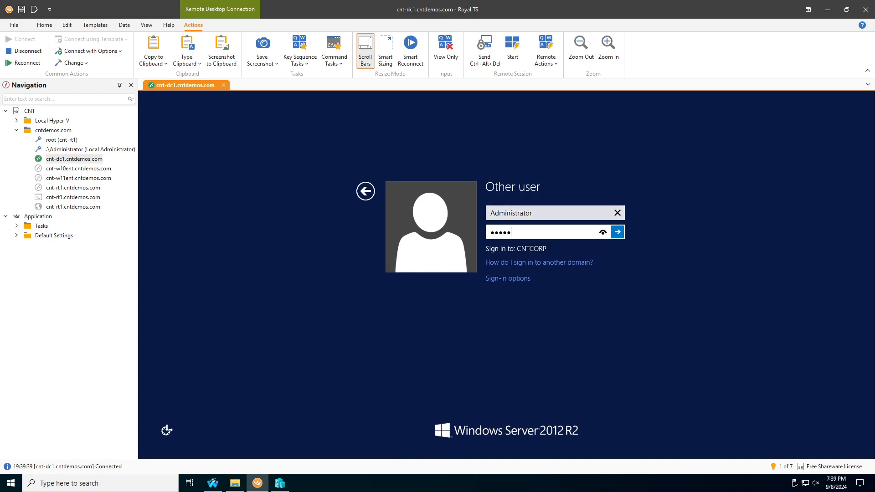
key("Return")
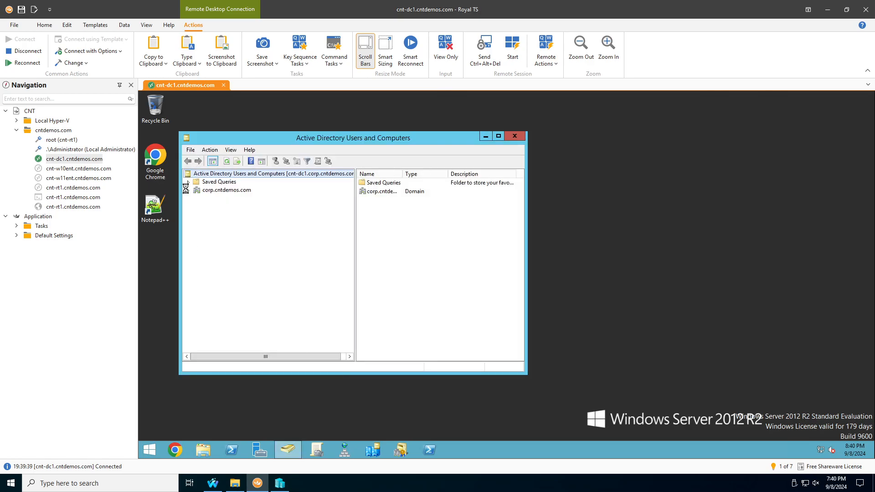
- Examine the containers of the corp.cntdemos.com domain in Active Directory Users and Computers
left_click(188, 190)
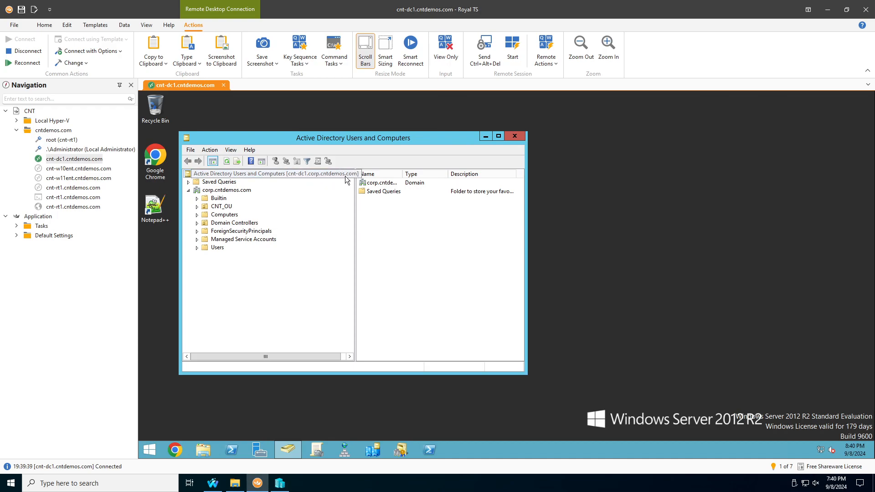
left_click(217, 190)
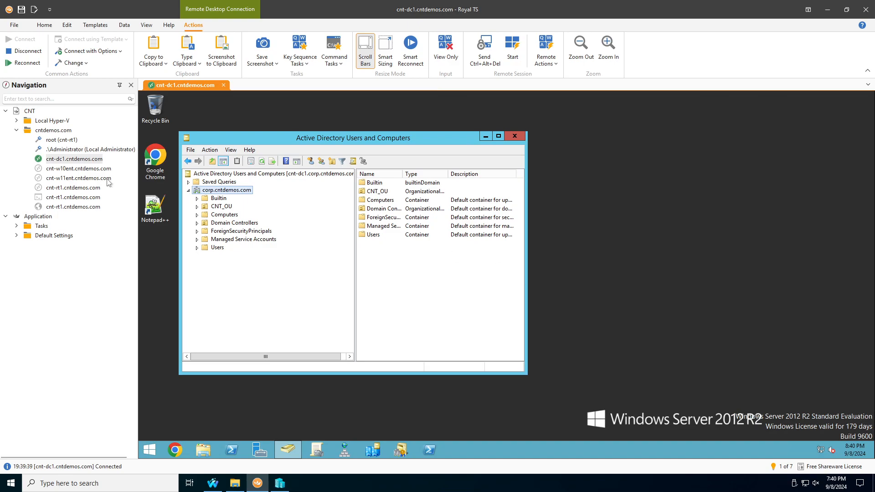
- Switch to Hyper-V Manager and start the cnt-w10ent.cntdemos.com and cnt-w11ent.cntdemos.com virtual machines together
left_click(280, 483)
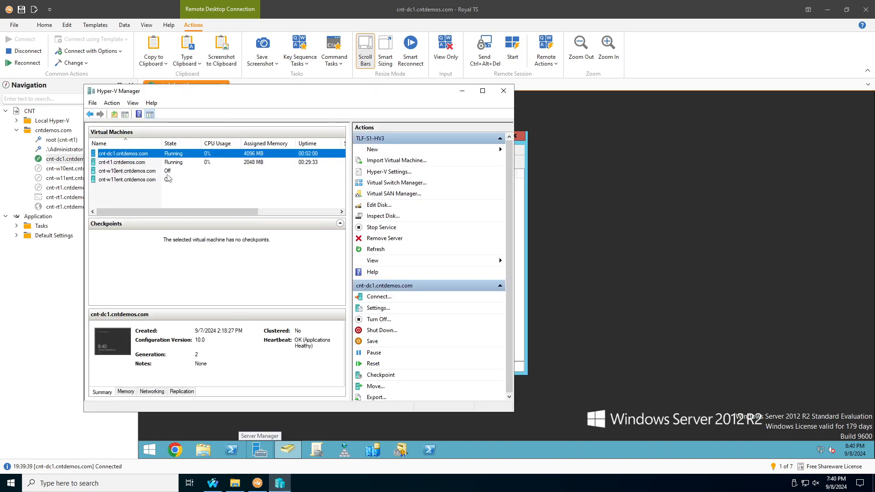
left_click(170, 172)
left_click(169, 180, "shift")
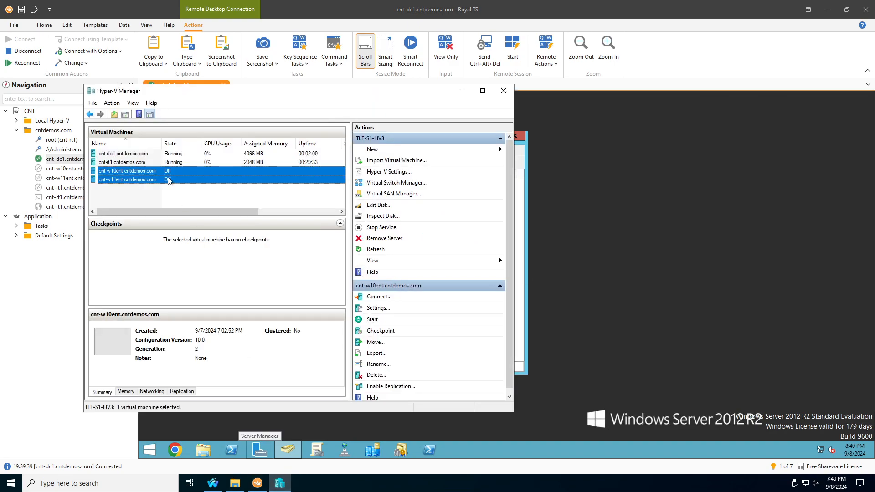
right_click(168, 179)
left_click(188, 211)
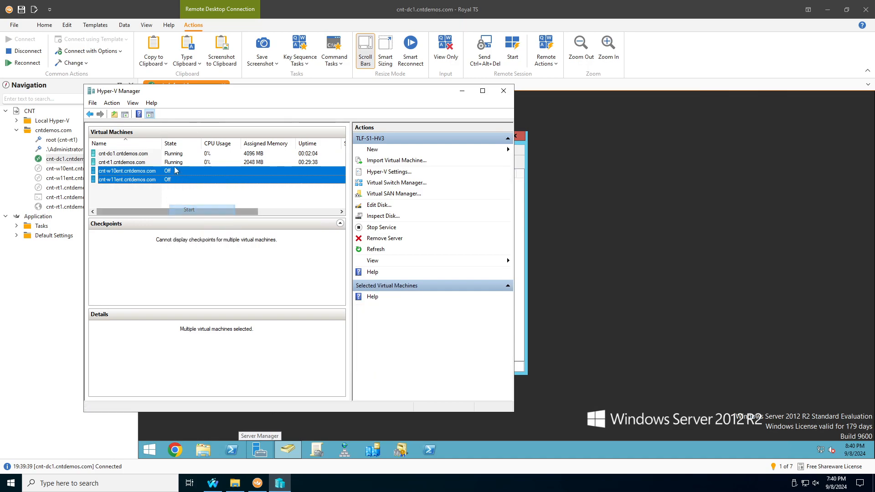
left_click_drag(188, 210, 173, 224)
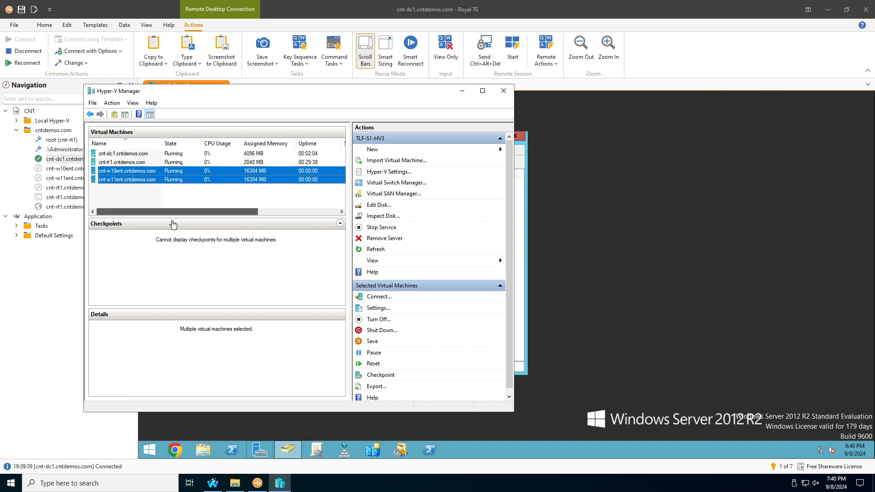
- Monitor the startup of the Windows 10 and Windows 11 virtual machines, and minimize Hyper-V Manager
left_click(201, 172)
left_click(200, 178)
left_click(201, 171)
left_click(200, 179)
left_click(201, 171)
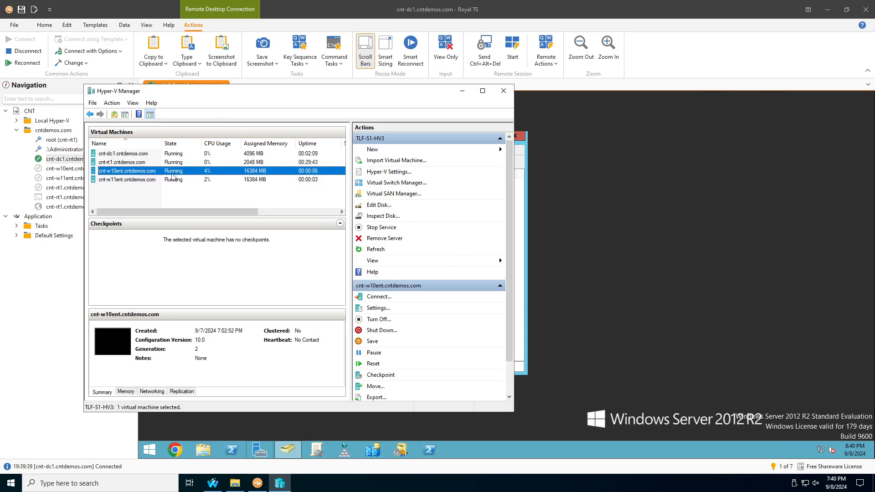
left_click(256, 180)
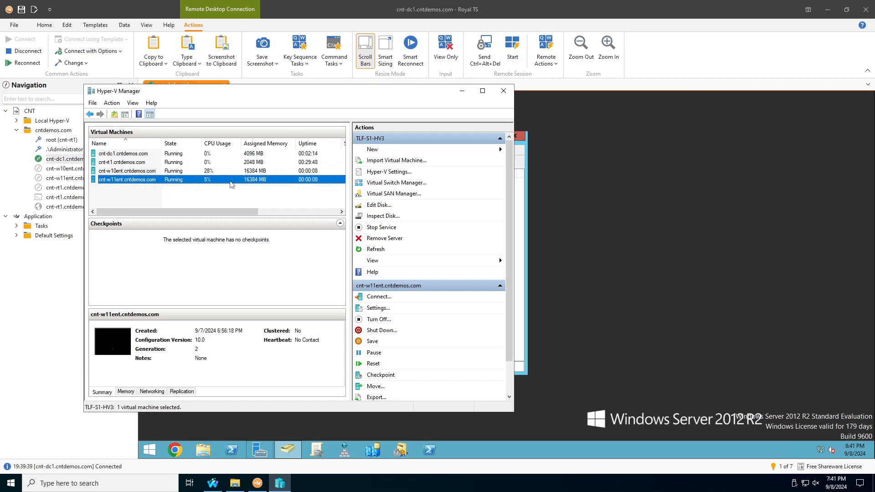
left_click(234, 172)
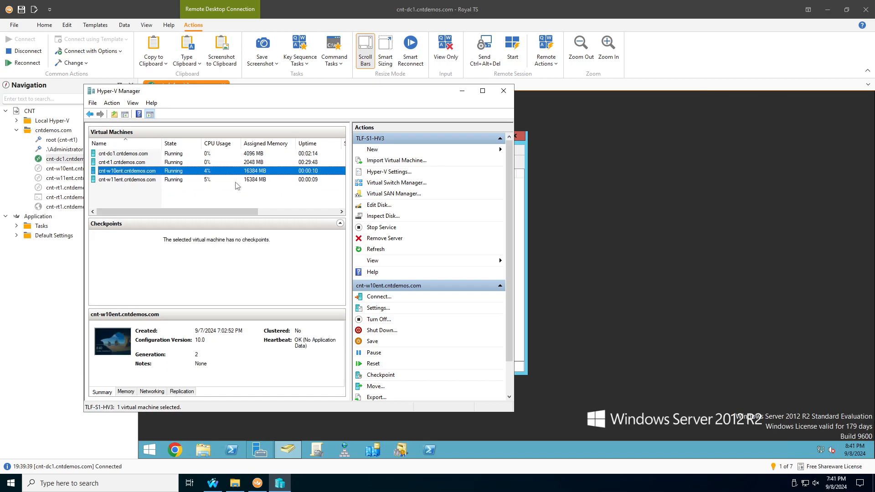
left_click(253, 182)
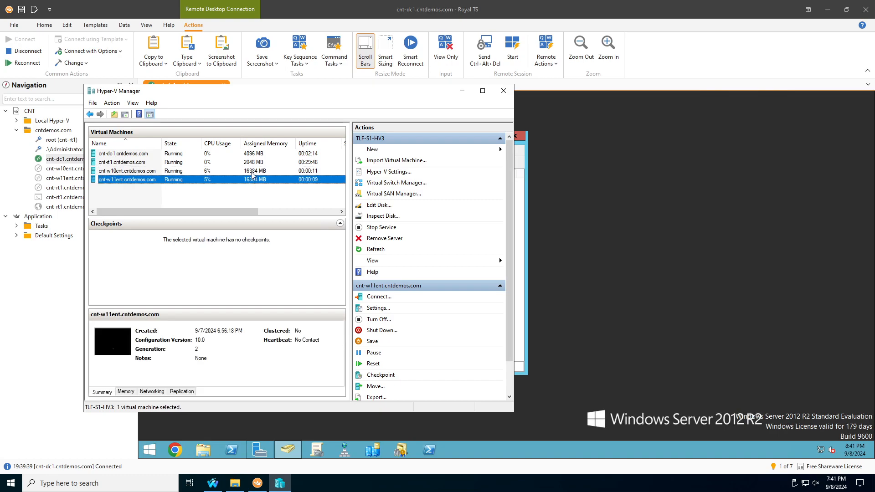
left_click(77, 303)
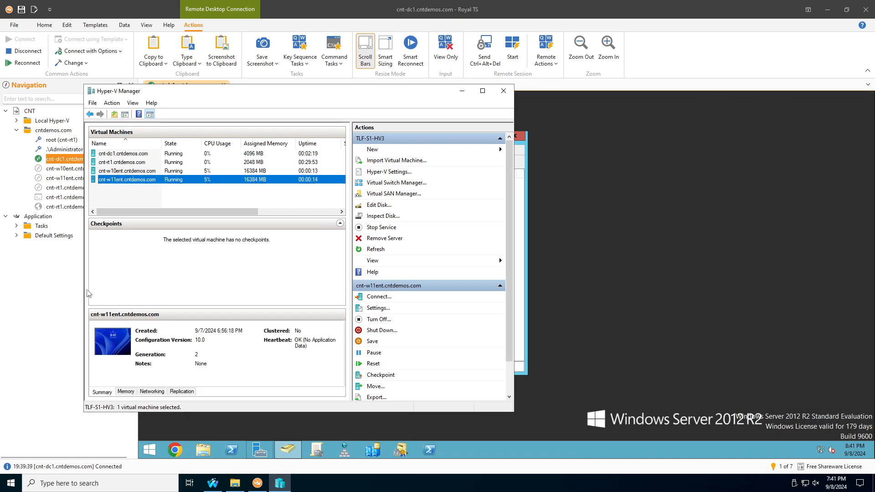
left_click(462, 91)
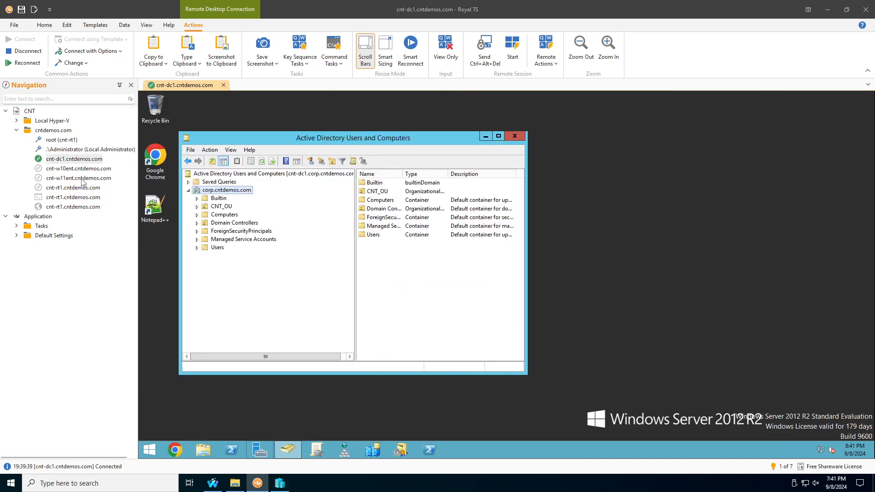
- Connect to cnt-w10ent.cntdemos.com and cnt-w11ent.cntdemos.com in Royal TS and check the sign-in domain on each client
double_click(95, 169)
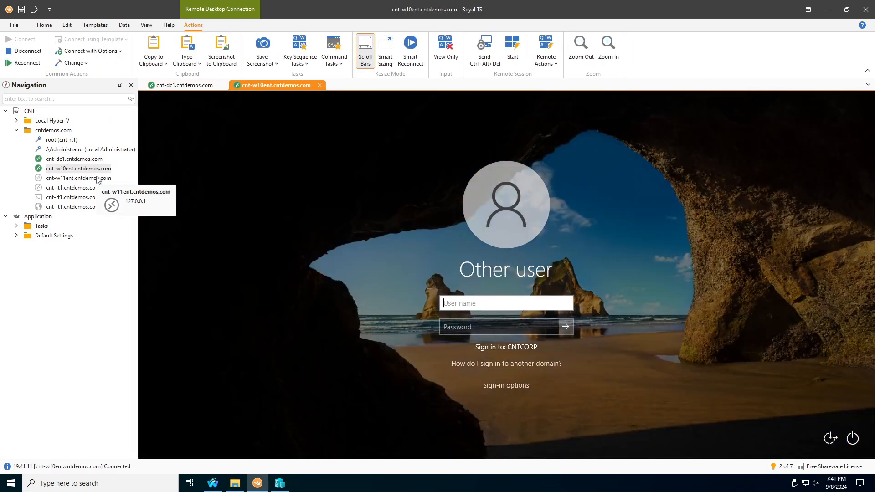
double_click(97, 178)
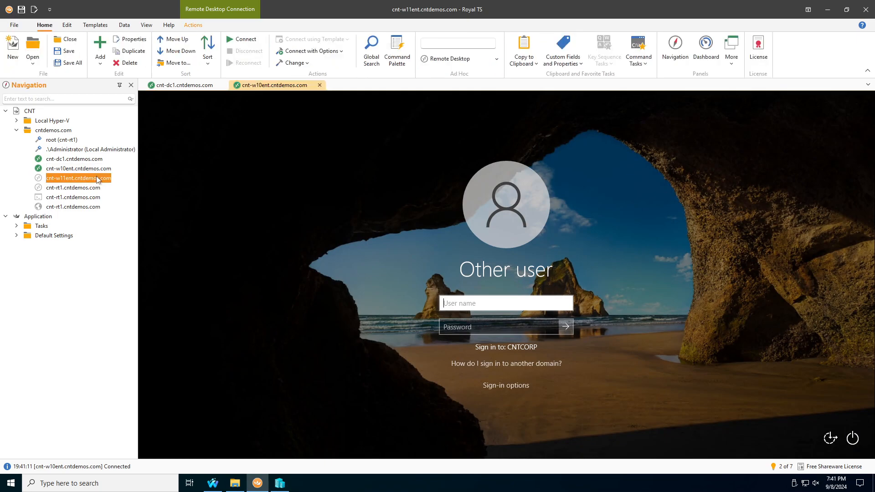
left_click(297, 87)
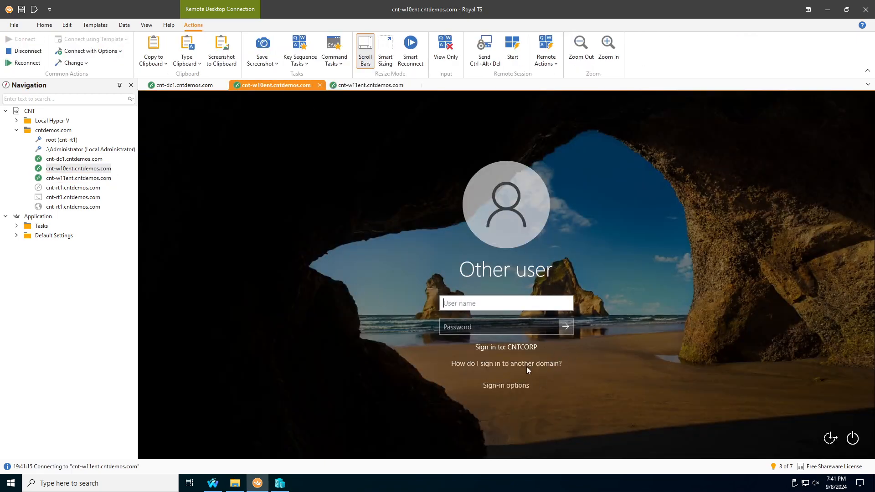
left_click(375, 85)
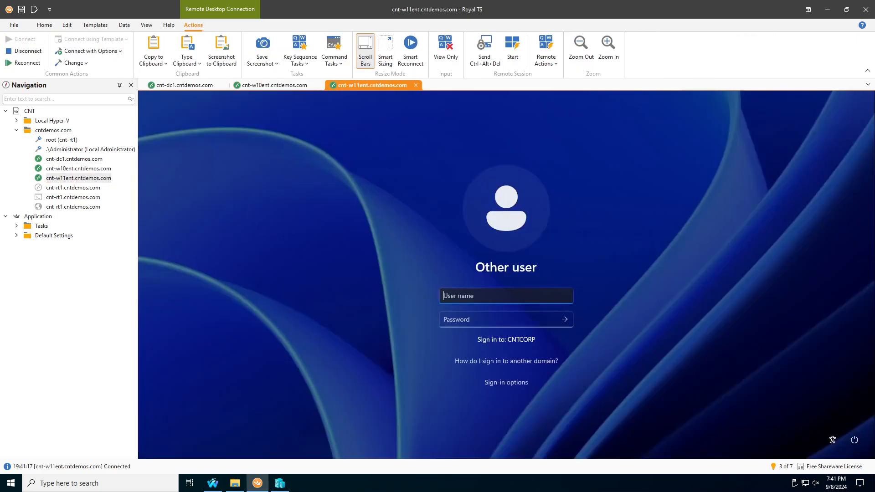
- Restart cnt-w11ent.cntdemos.com and cnt-w10ent.cntdemos.com from their sign-in screens
left_click(855, 439)
left_click(852, 418)
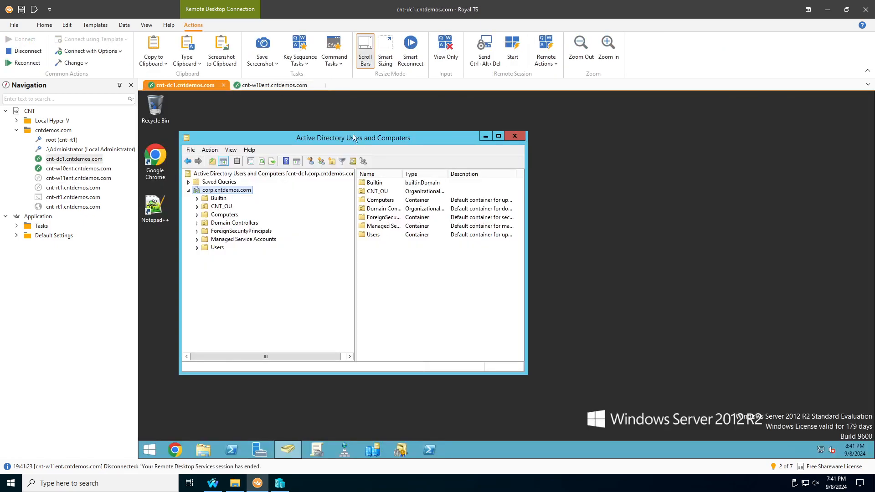
left_click(300, 86)
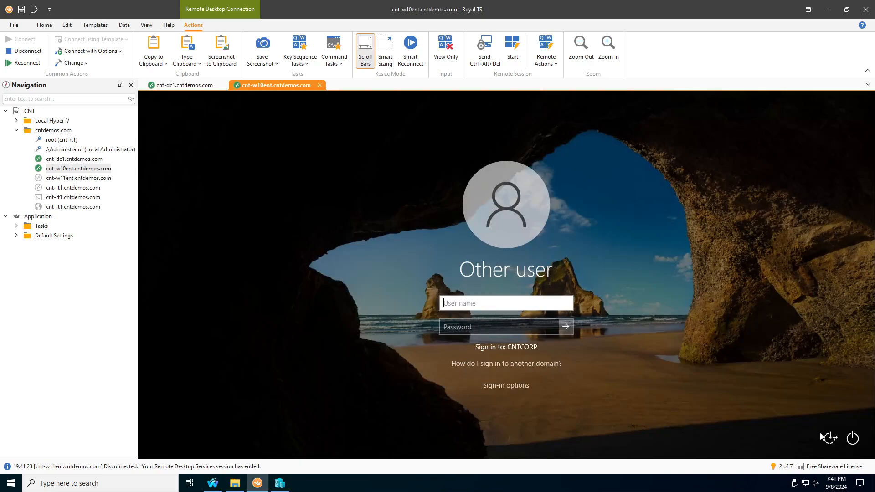
left_click(853, 439)
left_click(848, 387)
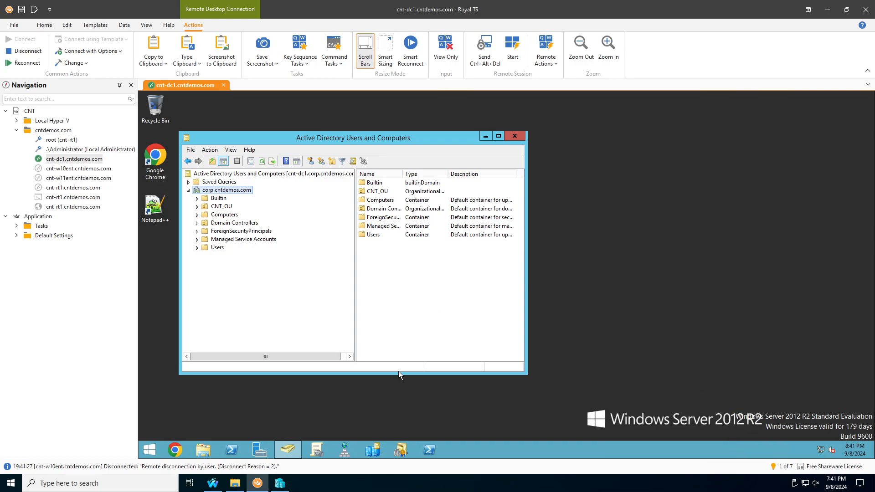
- Check in Hyper-V Manager how far both Windows client virtual machines have restarted, and return to Royal TS
left_click(280, 483)
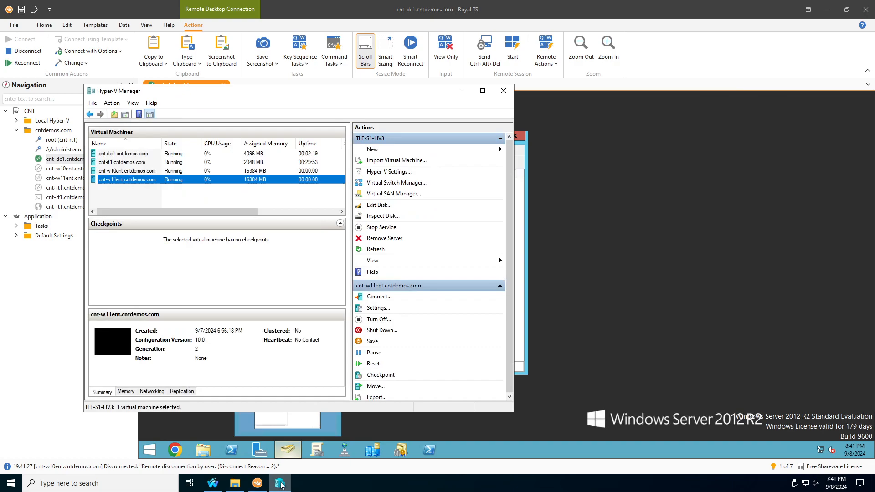
left_click(197, 173)
left_click(210, 182)
left_click(210, 174)
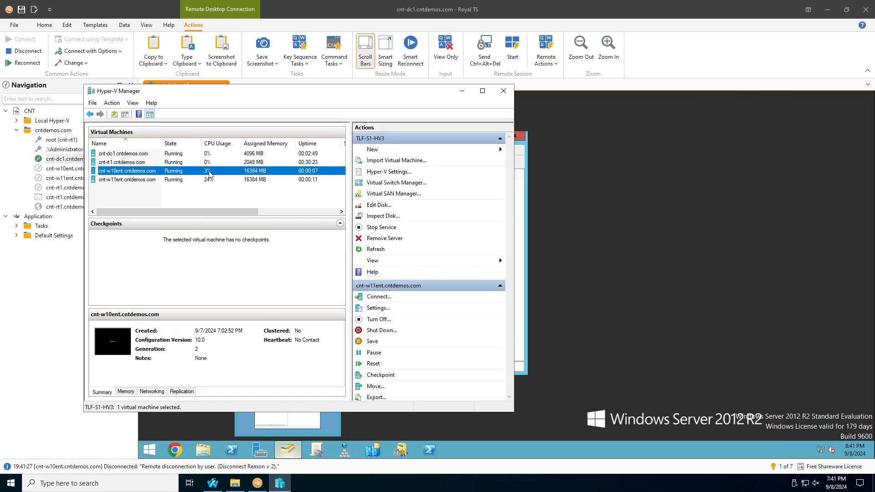
left_click(212, 179)
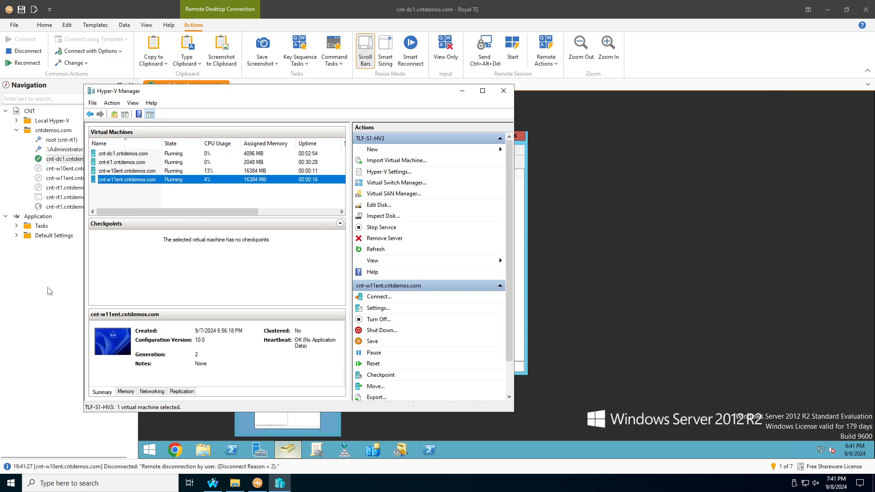
left_click(139, 171)
left_click(70, 261)
- Reconnect to cnt-w10ent.cntdemos.com and cnt-w11ent.cntdemos.com in Royal TS and restart both clients from their sign-in screens
double_click(78, 171)
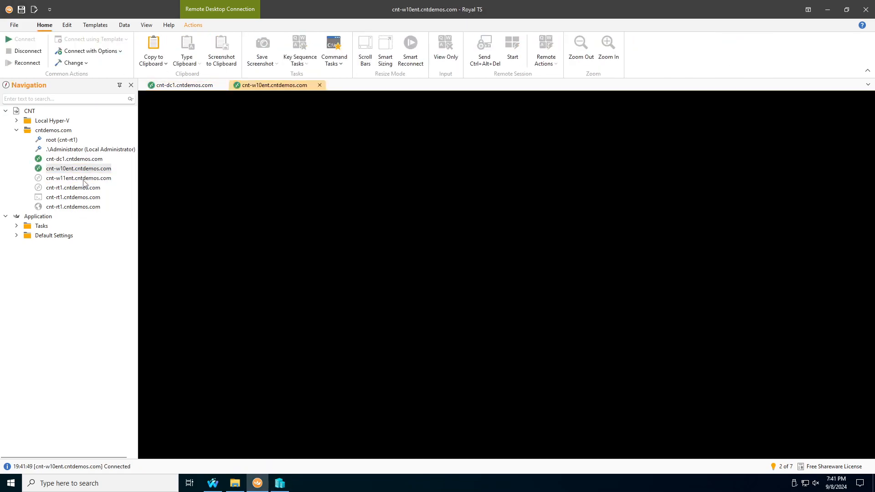
double_click(82, 179)
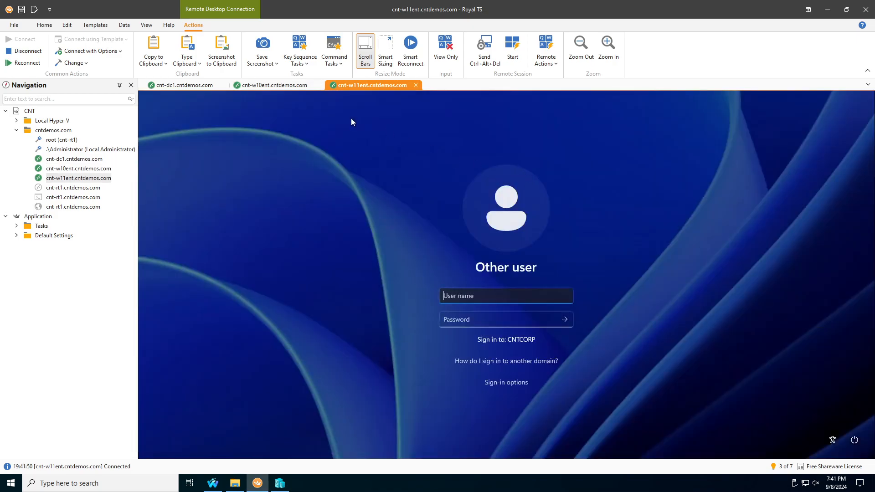
left_click(298, 87)
left_click(853, 438)
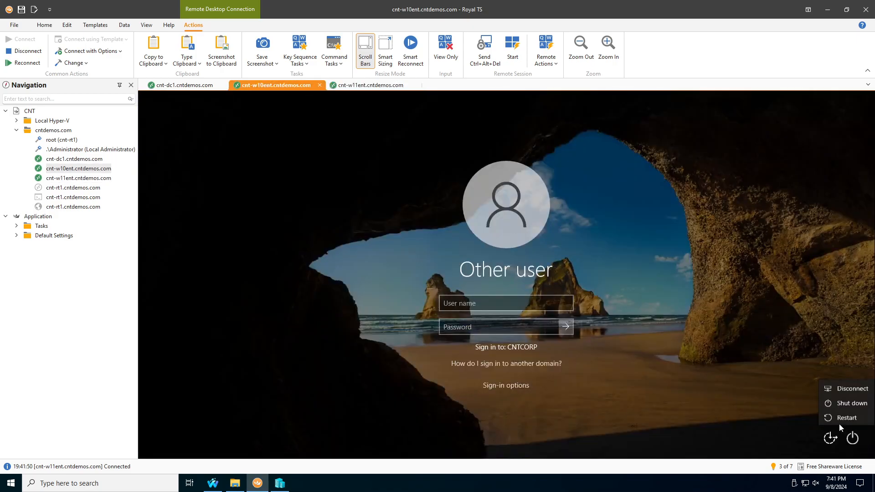
left_click(849, 388)
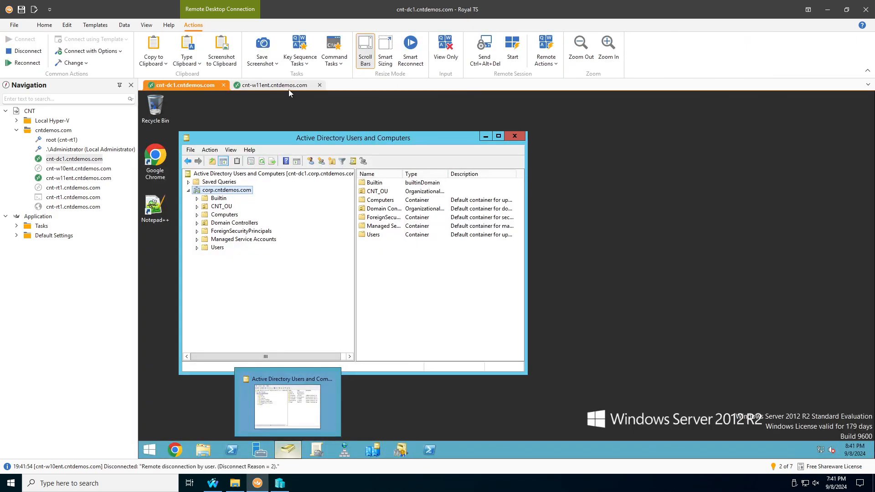
left_click(274, 85)
left_click(854, 440)
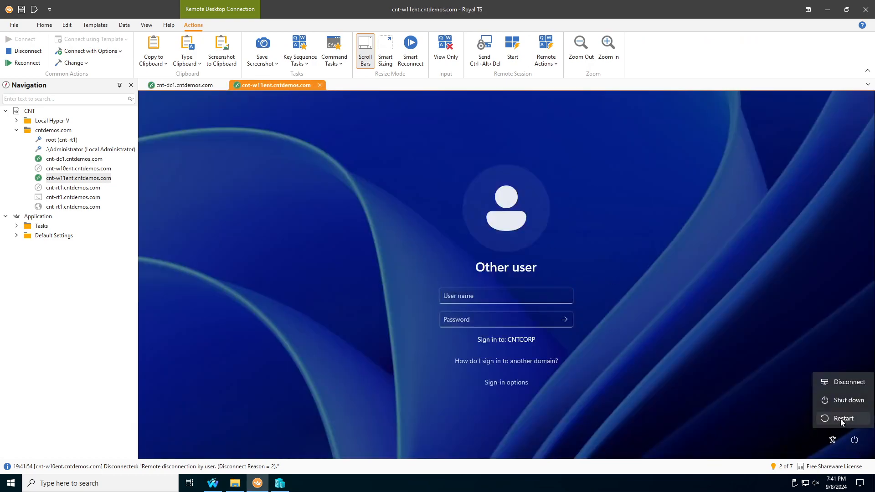
left_click(842, 421)
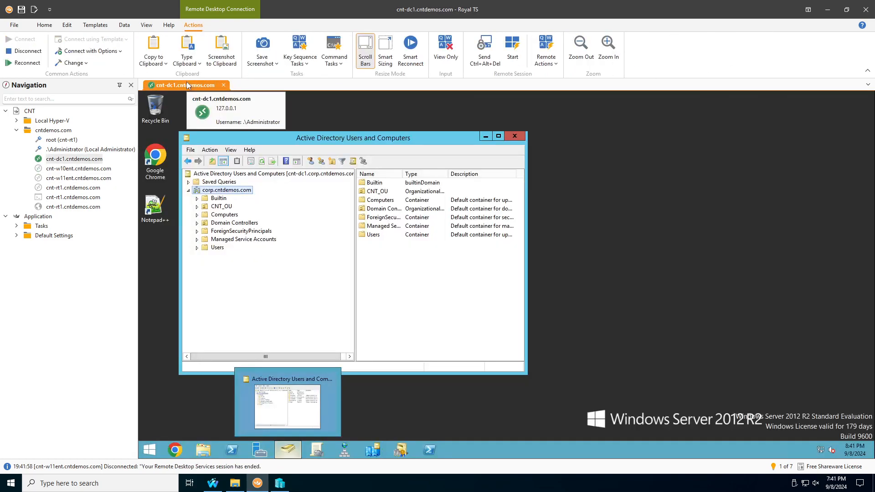
- Switch to Hyper-V Manager and monitor the restart of the cnt-w10ent and cnt-w11ent virtual machines
left_click(280, 483)
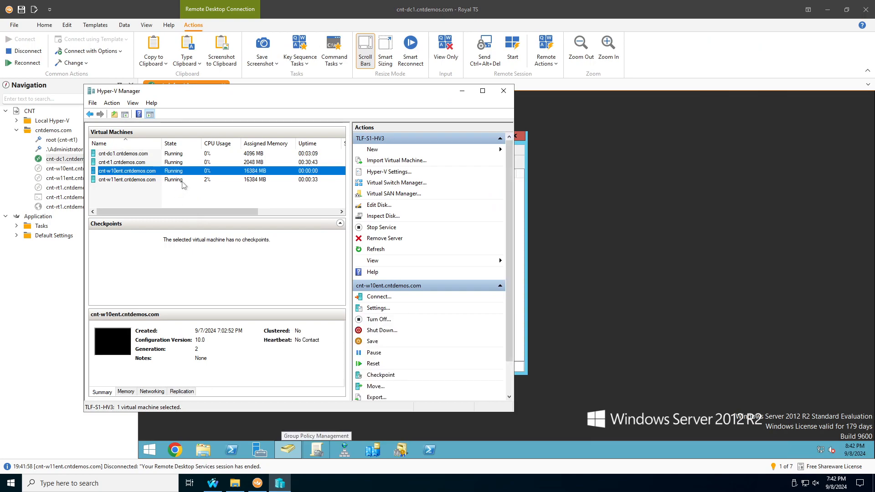
left_click(186, 179)
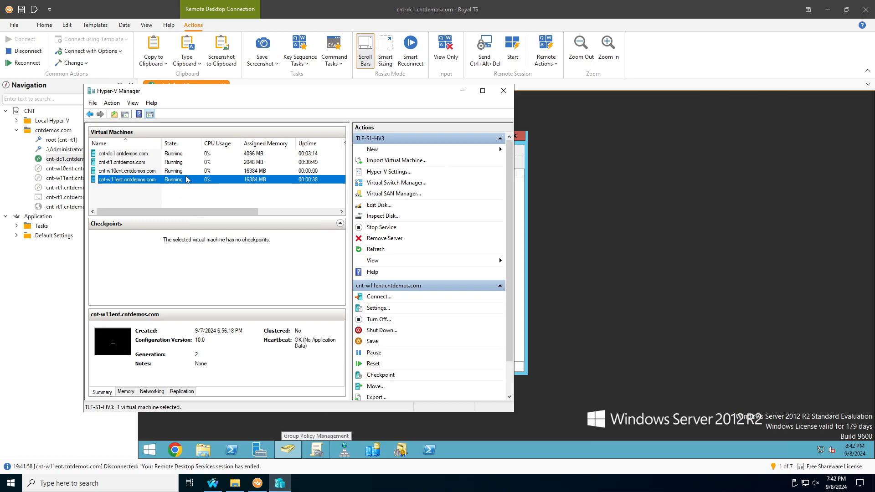
left_click(195, 170)
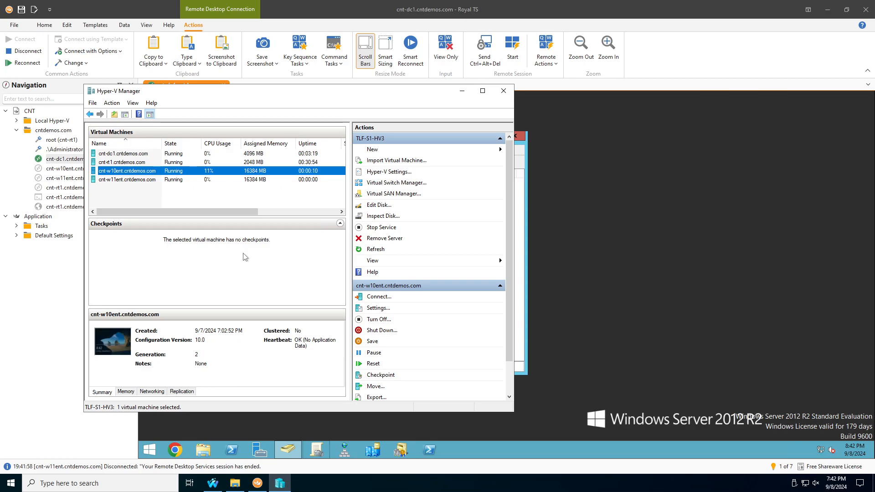
left_click(153, 180)
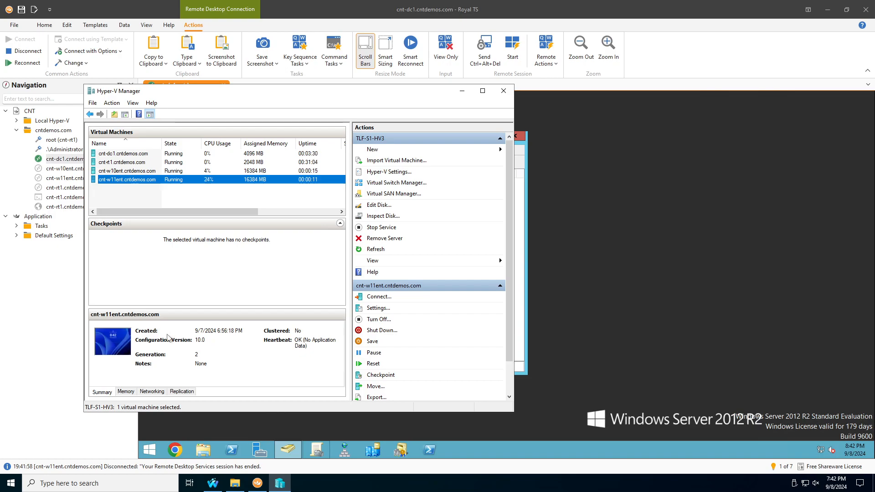
left_click(132, 171)
left_click(136, 181)
left_click(137, 172)
left_click(146, 180)
left_click(148, 172)
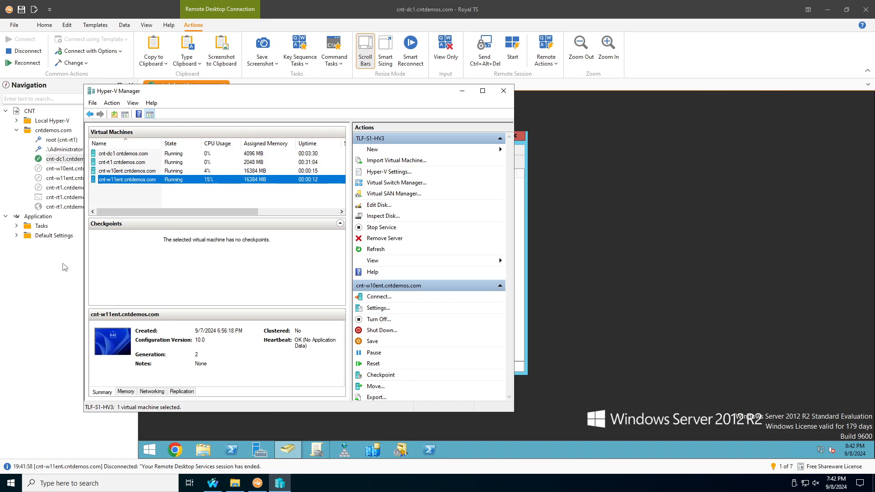
- Return to Royal TS, connect to cnt-w10ent and cnt-w11ent, check their sign-in domains, and restart both clients once more
left_click(71, 170)
double_click(71, 170)
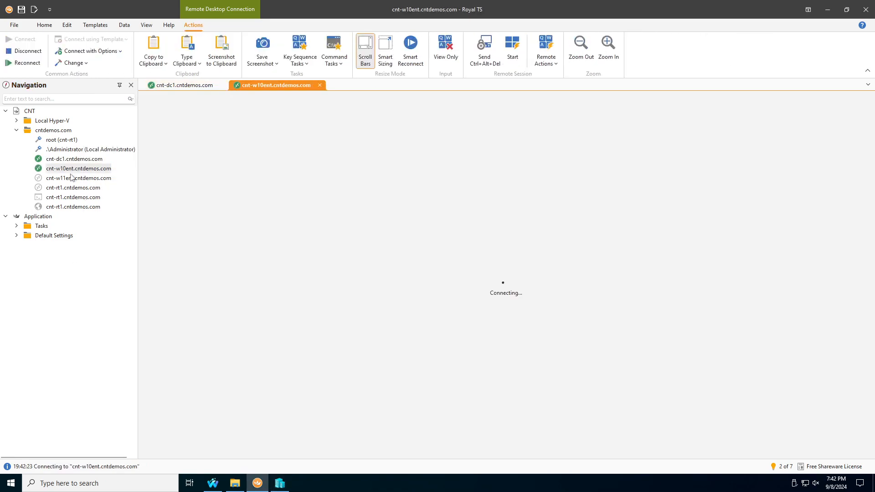
double_click(76, 180)
left_click(275, 86)
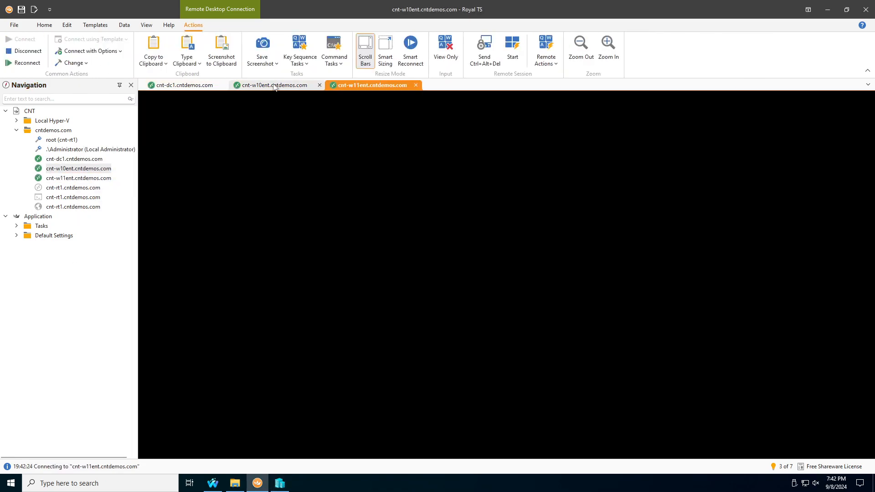
left_click(363, 89)
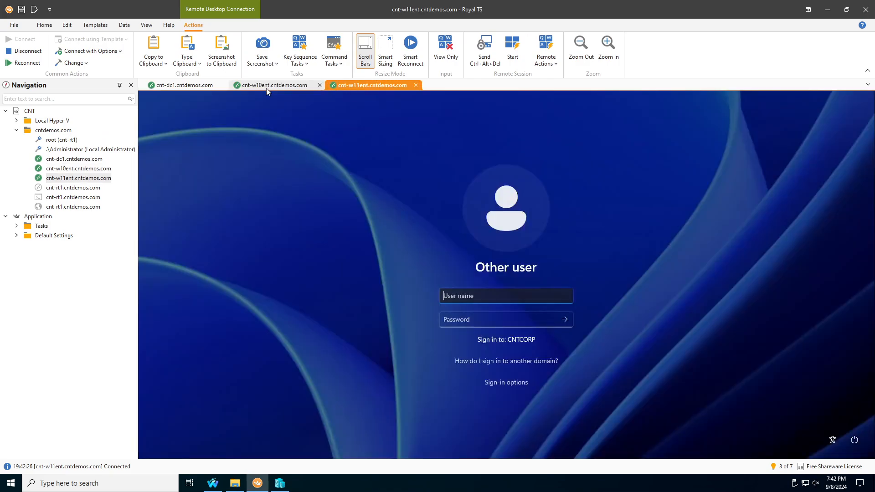
left_click(266, 86)
left_click(853, 439)
left_click(848, 415)
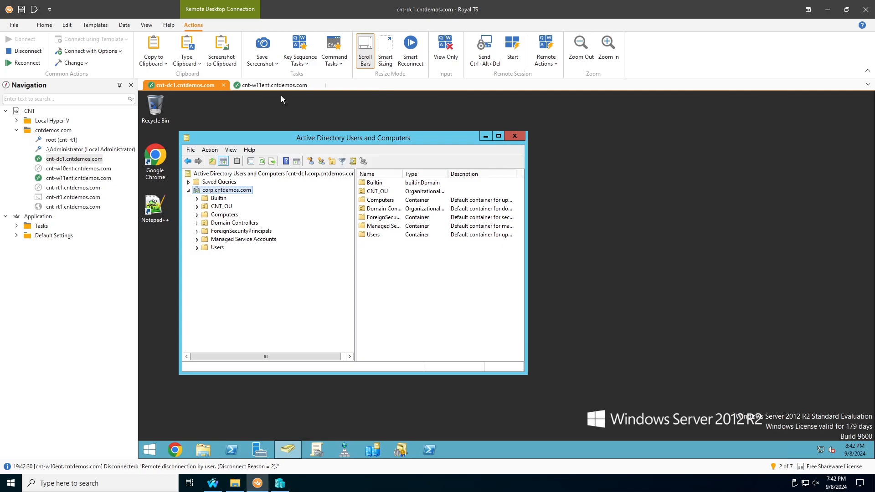
left_click(269, 86)
left_click(855, 440)
left_click(840, 417)
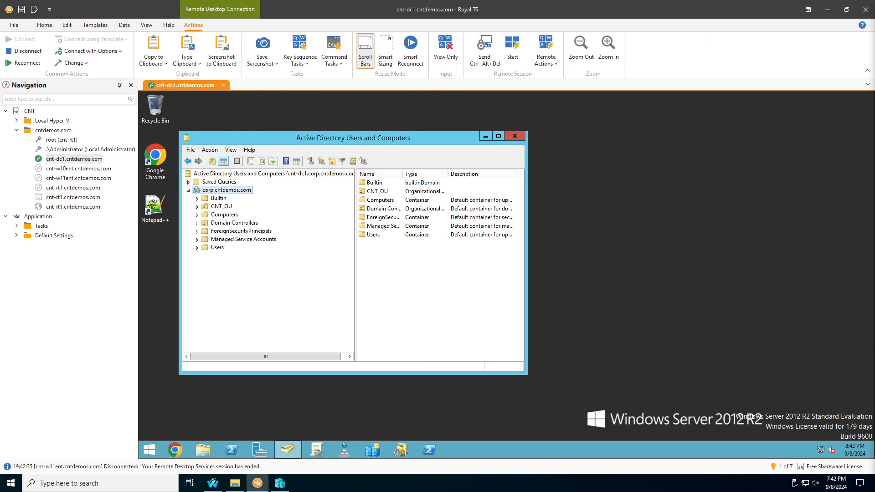
- Check the uptime and previews of both client virtual machines in Hyper-V Manager, and return to Royal TS
left_click(286, 488)
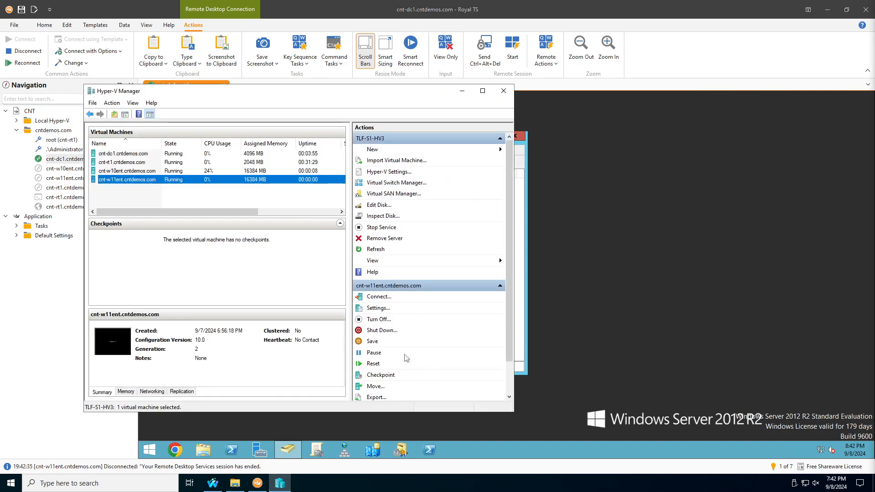
left_click(195, 173)
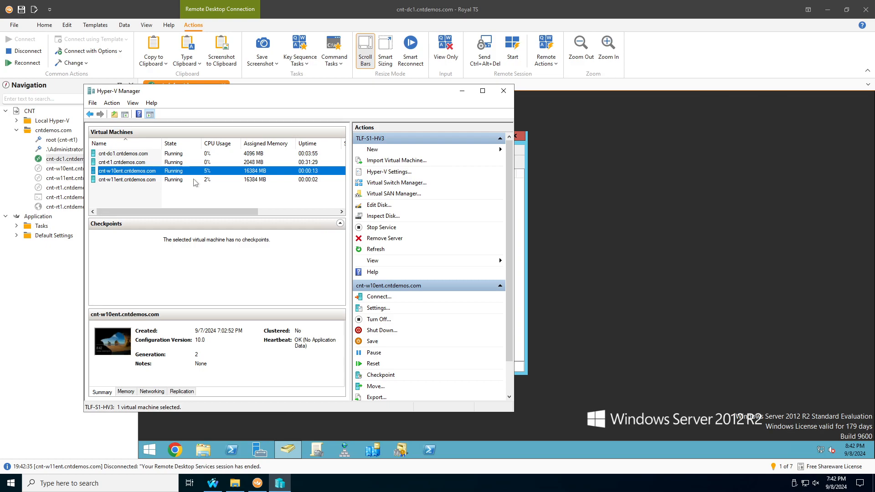
left_click(195, 181)
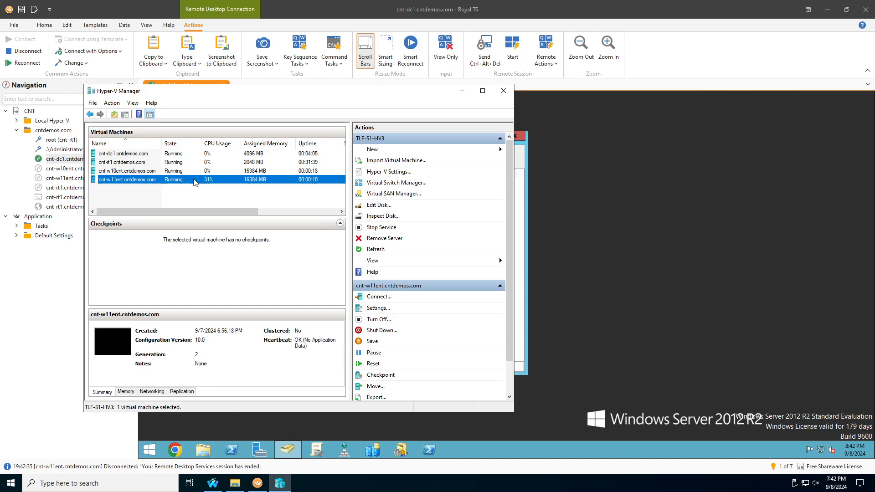
left_click(18, 298)
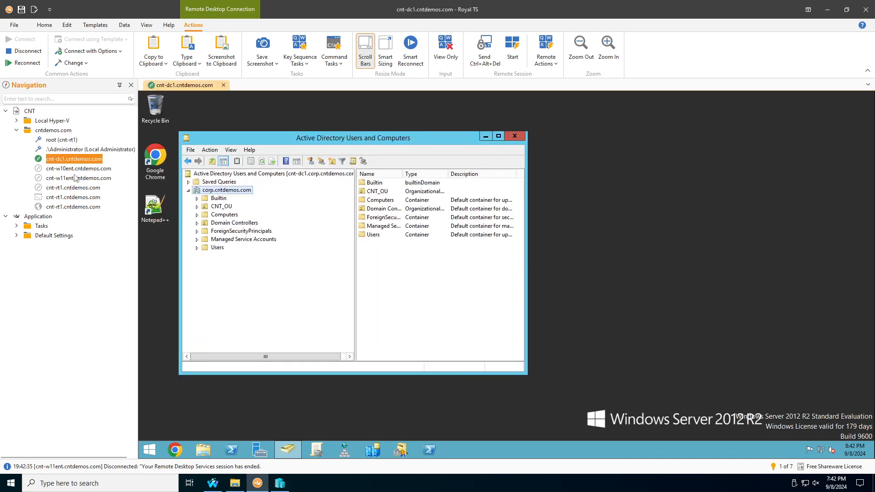
- Connect to cnt-w10ent.cntdemos.com and sign in to the CNTCORP domain as cntuser with the account password
double_click(78, 169)
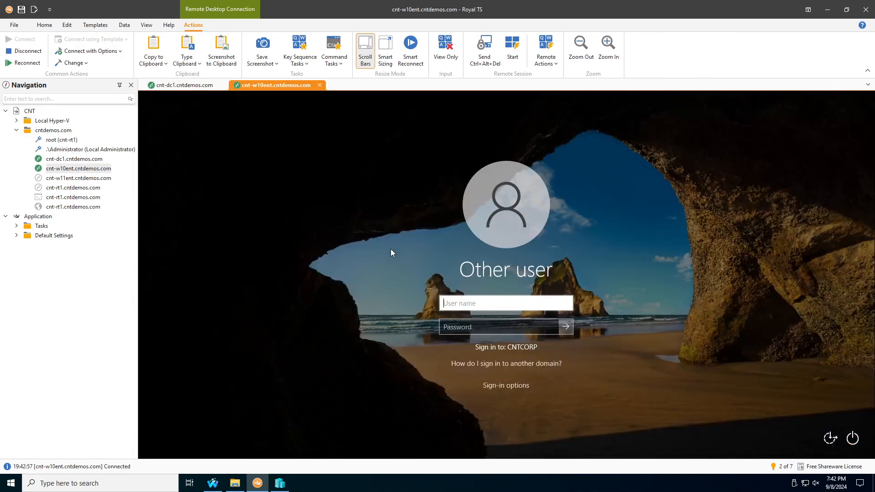
type("cntu")
key("Tab")
type("P")
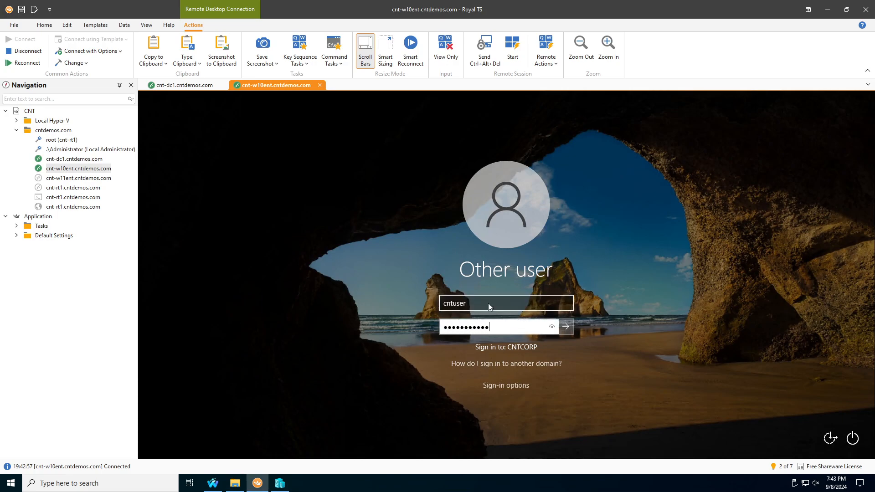
key("Return")
- Connect to cnt-w11ent.cntdemos.com and sign in to the CNTCORP domain as cntuser2 with the account password
left_click(101, 181)
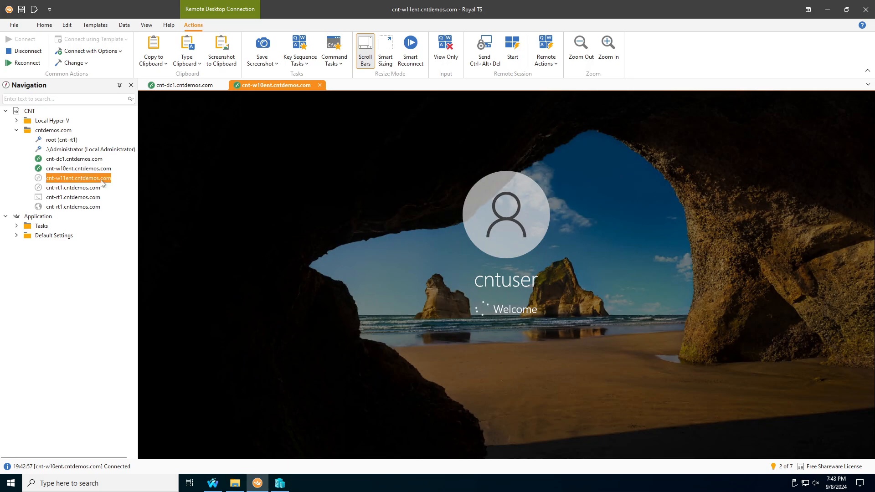
double_click(102, 180)
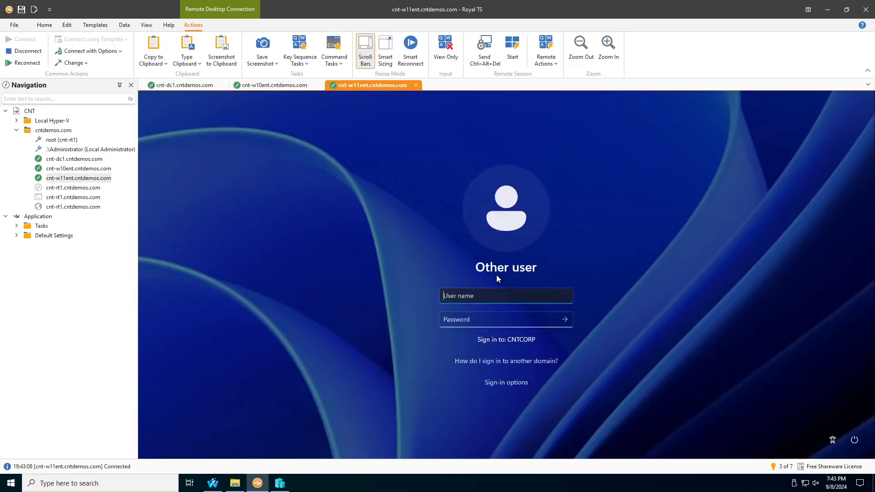
type("cntuser2")
key("Tab")
type("********")
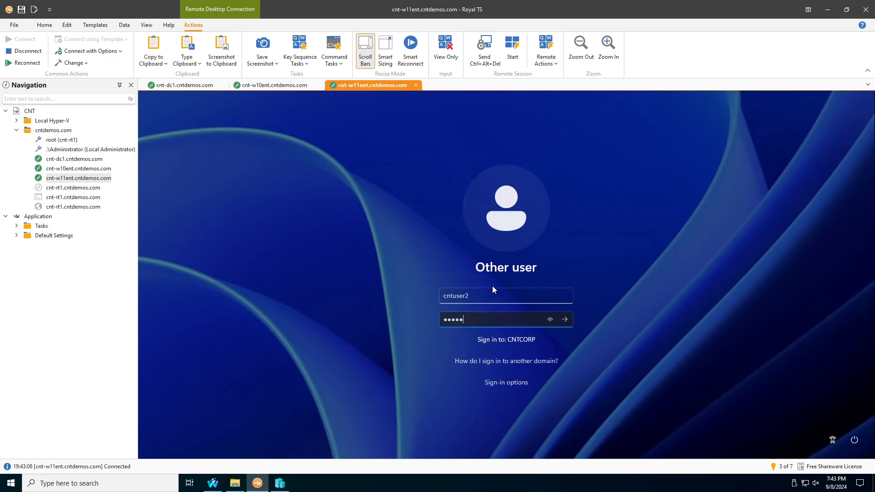
type("***")
key("Return")
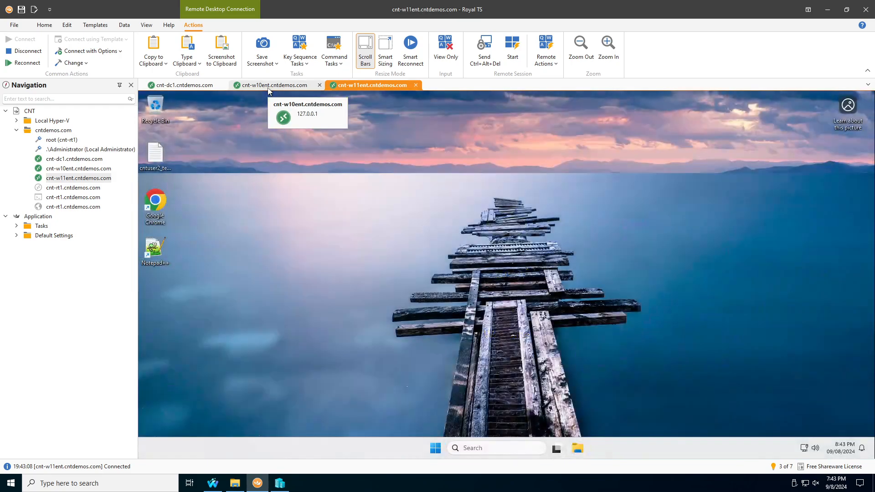
- On cnt-w10ent, inspect the CorpShared (S:) mapped drive, the Pictures folder and This PC in File Explorer
left_click(268, 90)
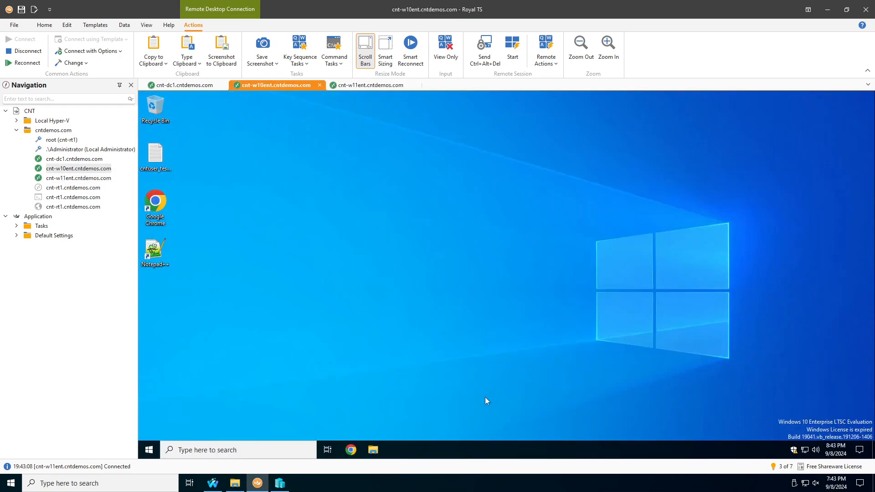
left_click(373, 450)
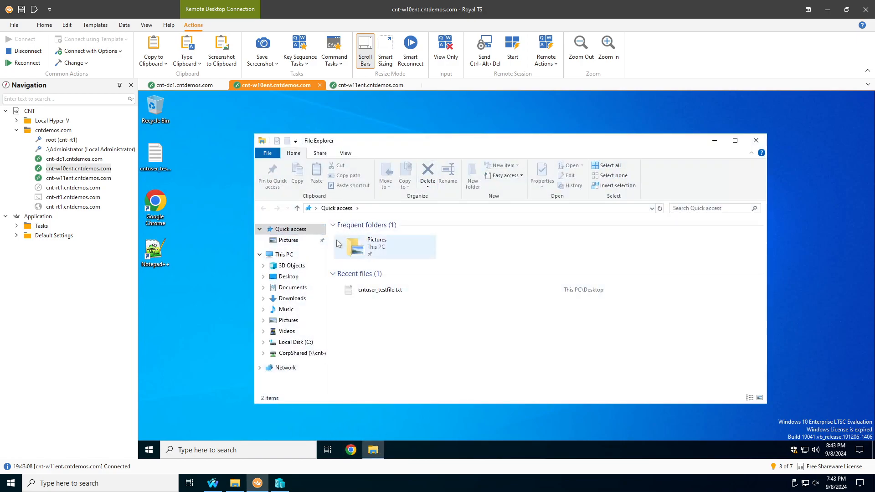
left_click(318, 356)
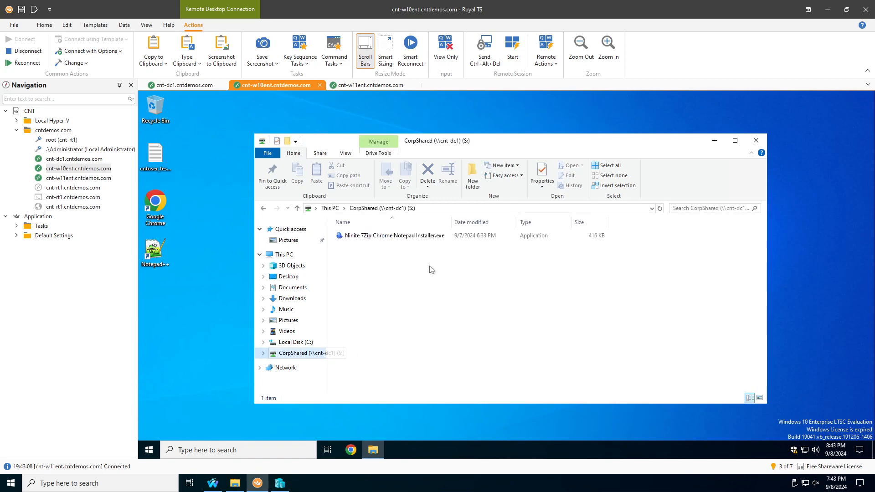
left_click(391, 235)
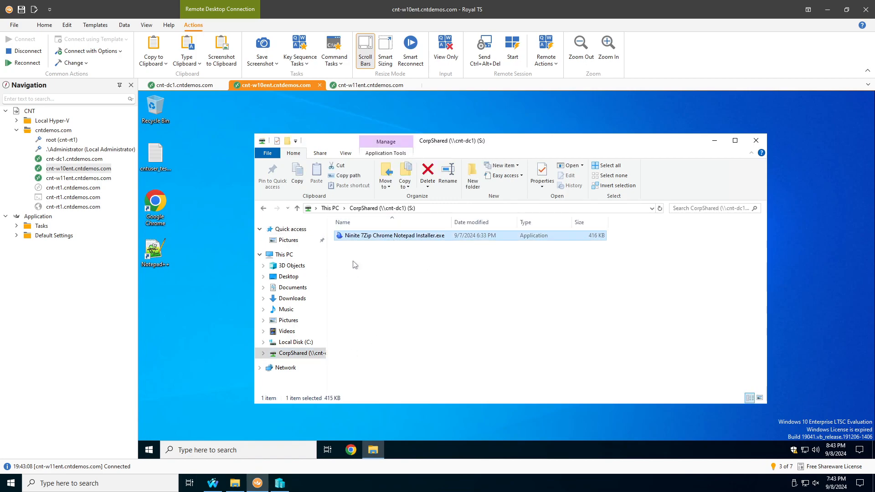
left_click(290, 243)
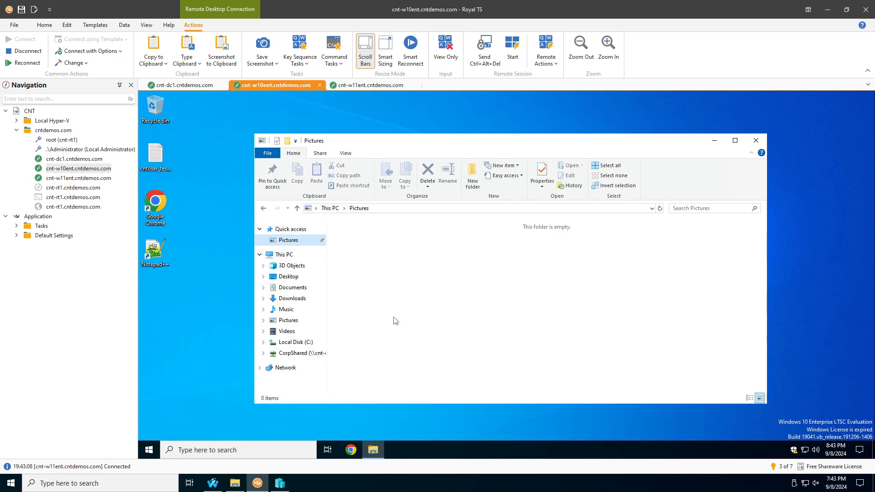
left_click(283, 254)
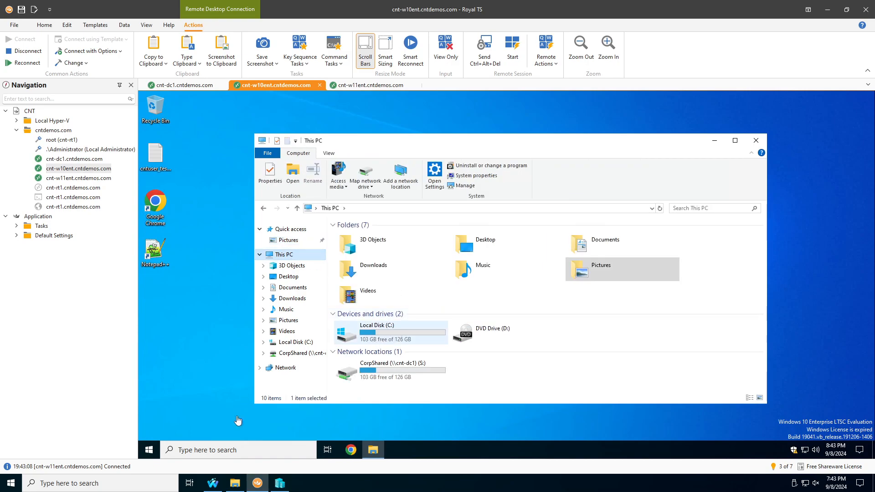
- Launch Google Chrome on cnt-w10ent and open the cntuser test file from the desktop to check its contents
left_click(149, 450)
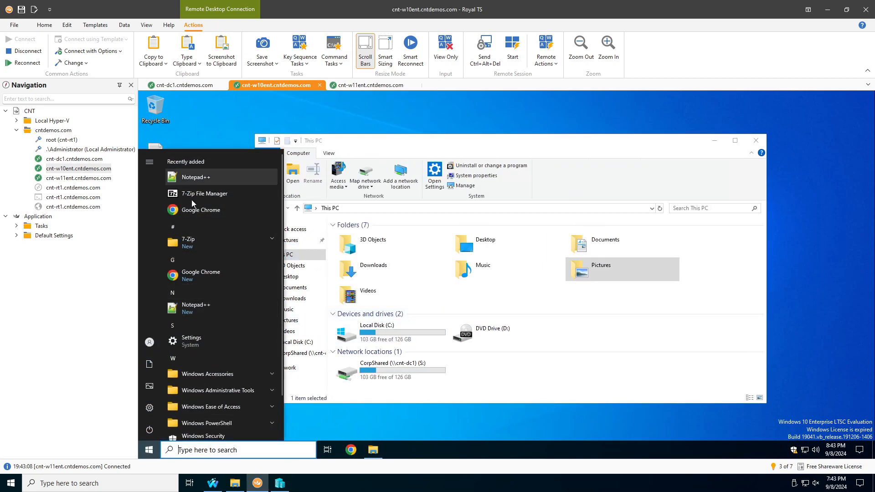
left_click(200, 217)
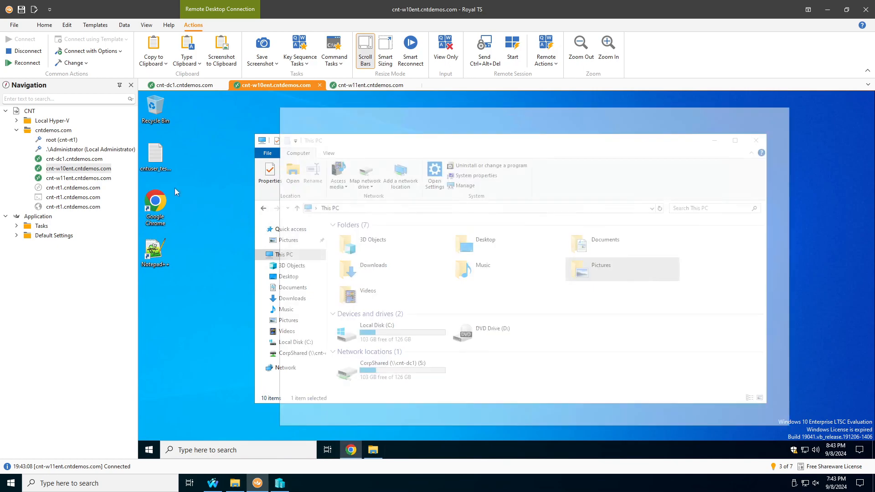
double_click(156, 157)
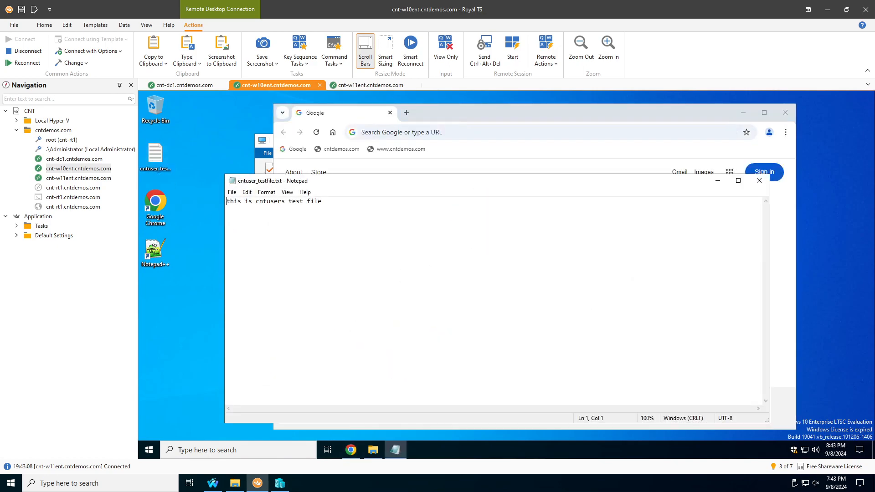
left_click(469, 118)
left_click(342, 149)
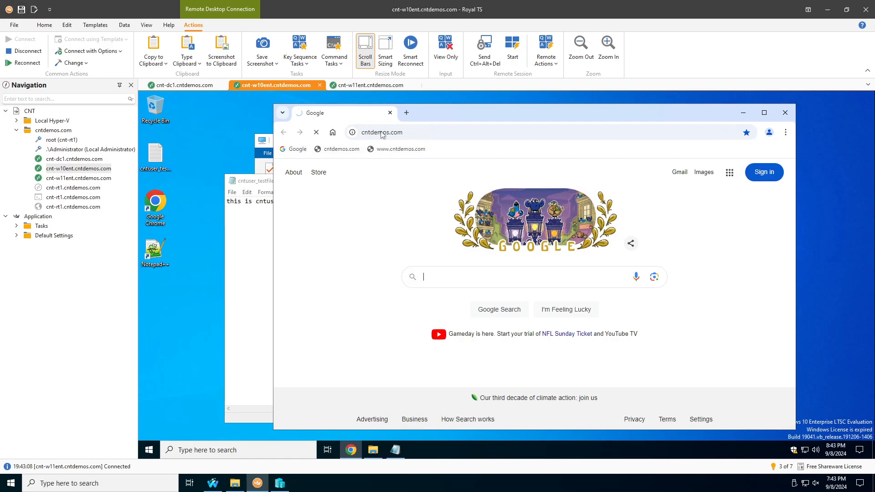
left_click(407, 113)
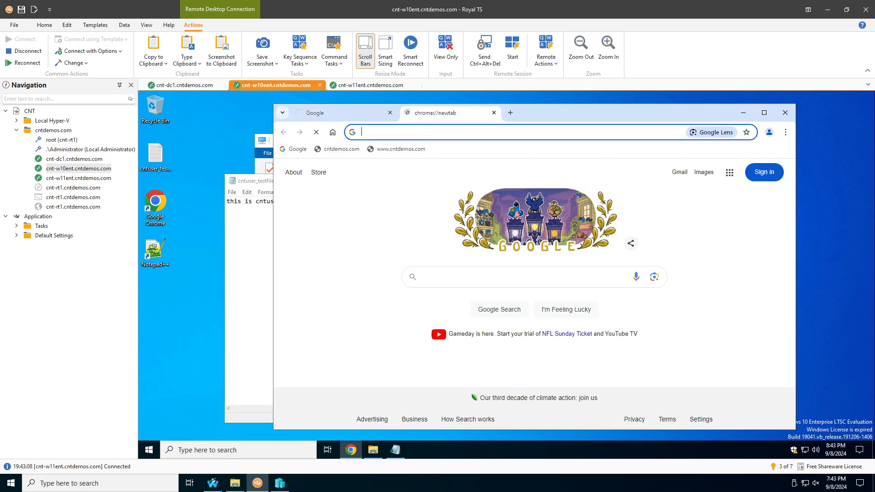
left_click(392, 150)
left_click(499, 113)
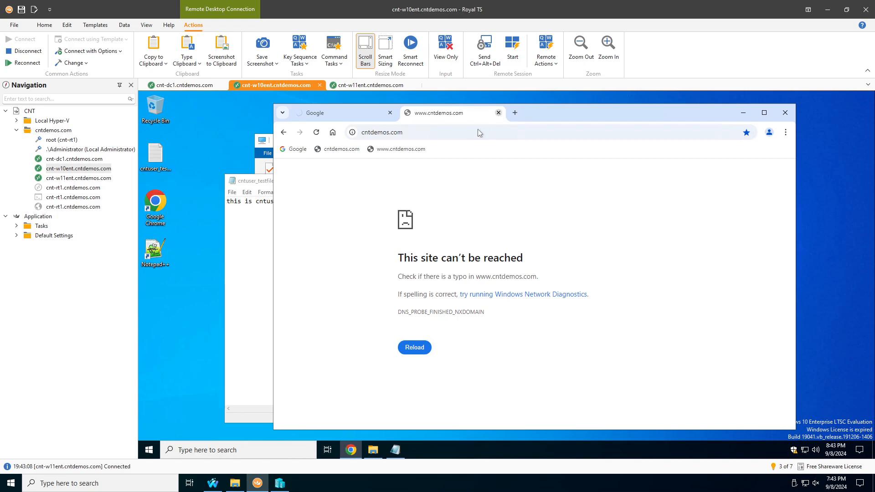
left_click(390, 113)
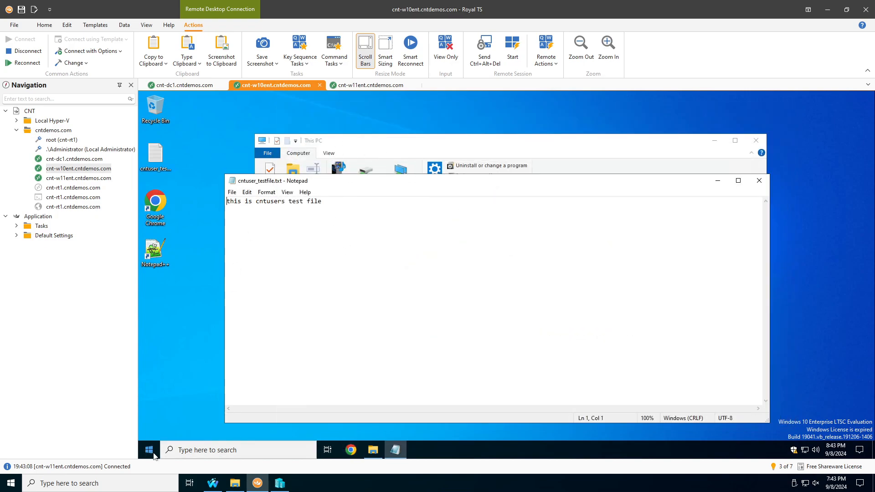
- Open System Properties (sysdm.cpl) as CNTCORP\Administrator with the account password and check the full computer name and domain
left_click(193, 451)
type("sysdm.cpl")
key("Return")
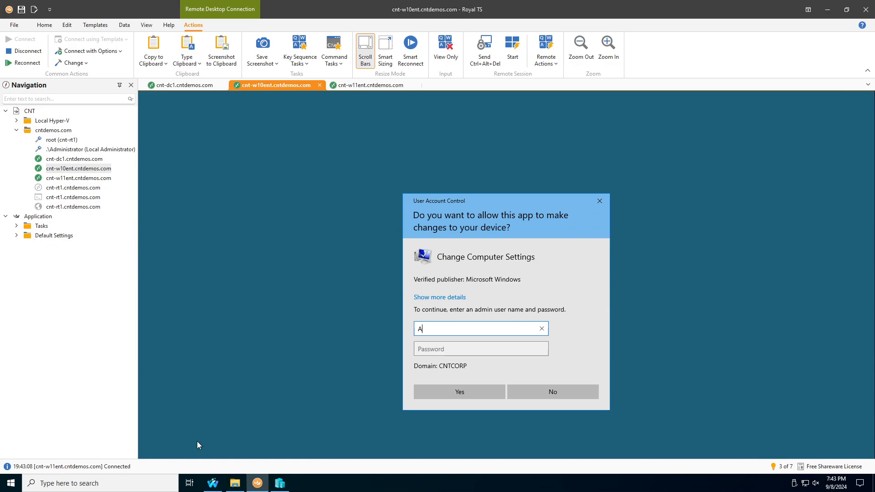
type("CNTCORP\\Administrator")
key("Tab")
type("P")
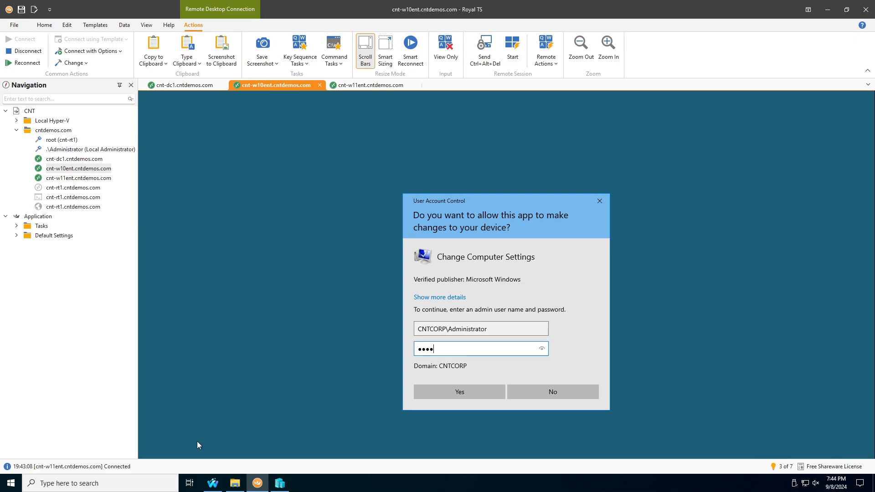
key("Return")
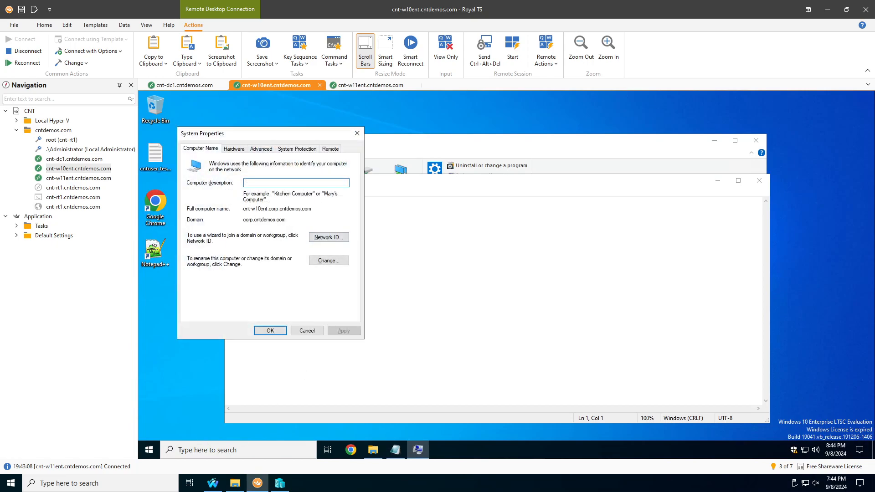
left_click_drag(313, 209, 242, 220)
left_click(281, 330)
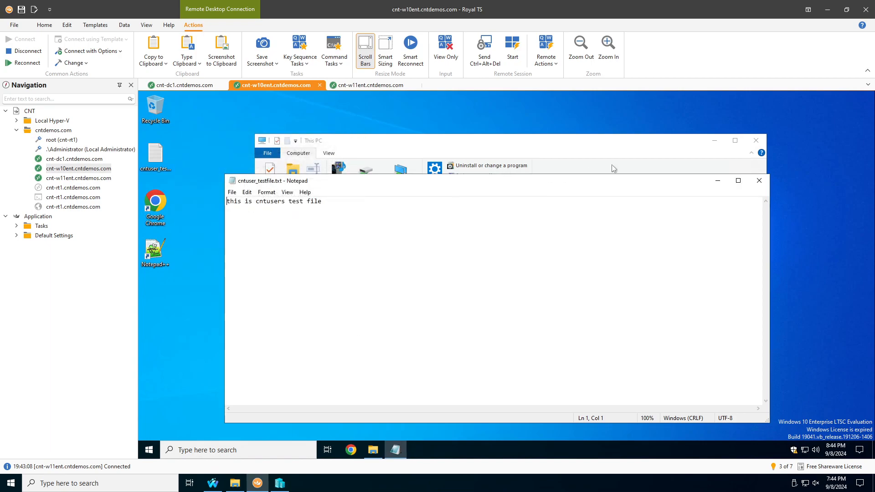
- Close the test file and File Explorer on cnt-w10ent and switch to the cnt-w11ent session
left_click(758, 181)
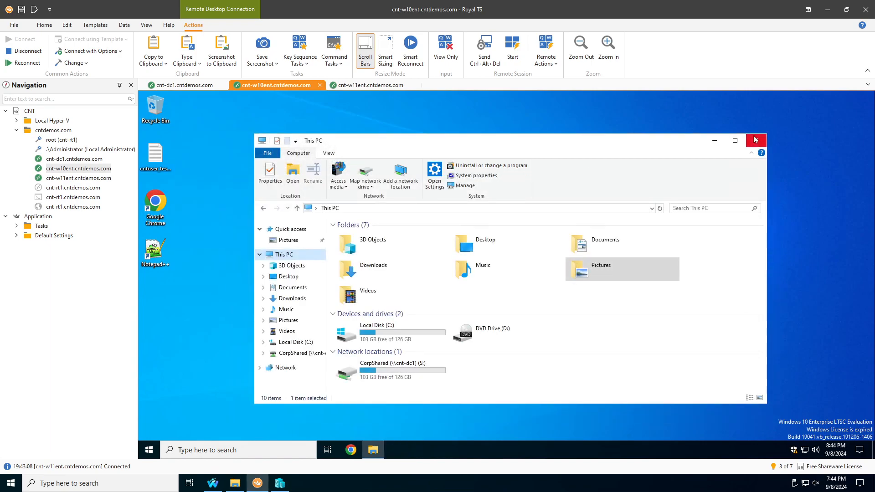
left_click(755, 140)
left_click(349, 87)
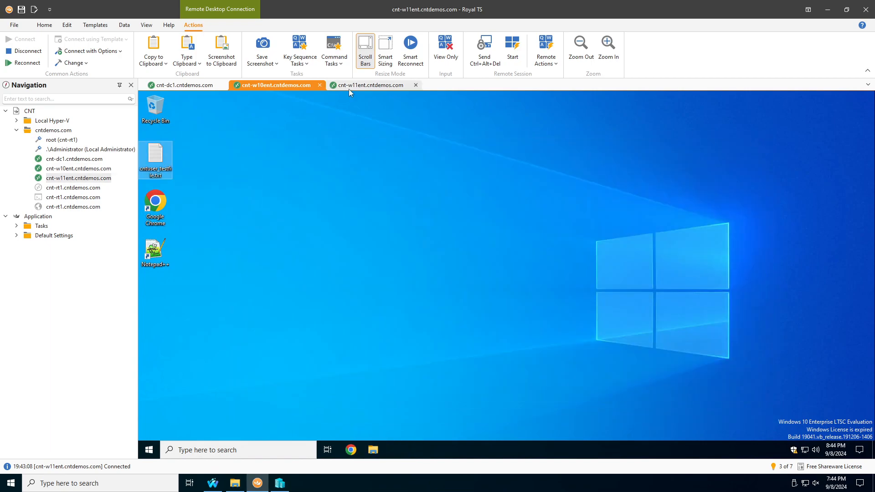
- On cnt-w11ent, check the cntuser2 test file on the desktop and the CorpShared (S:) mapped drive under This PC
double_click(172, 166)
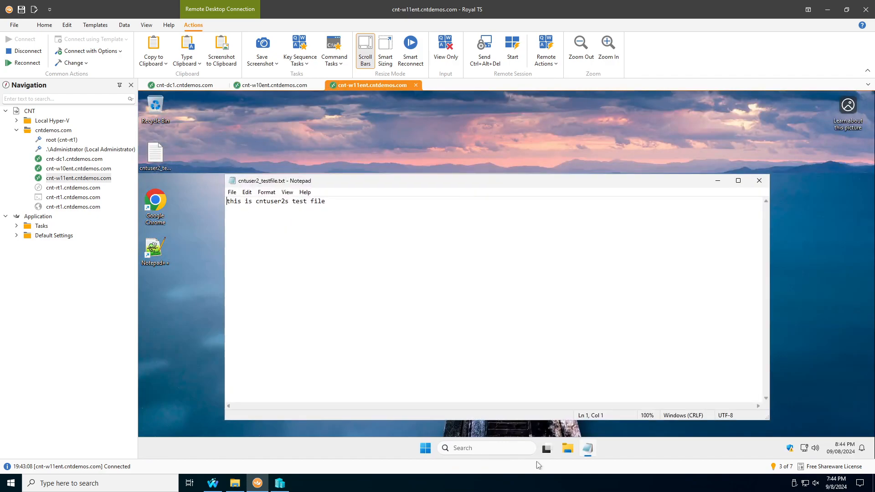
left_click(567, 450)
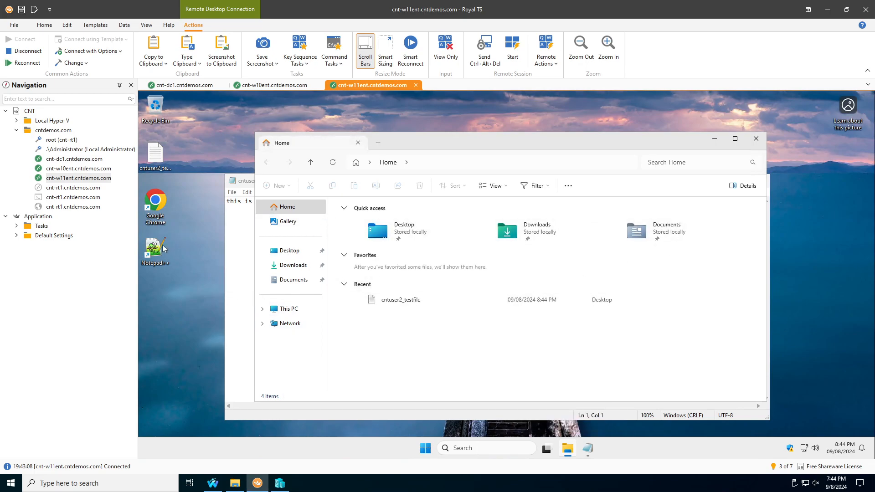
left_click(289, 309)
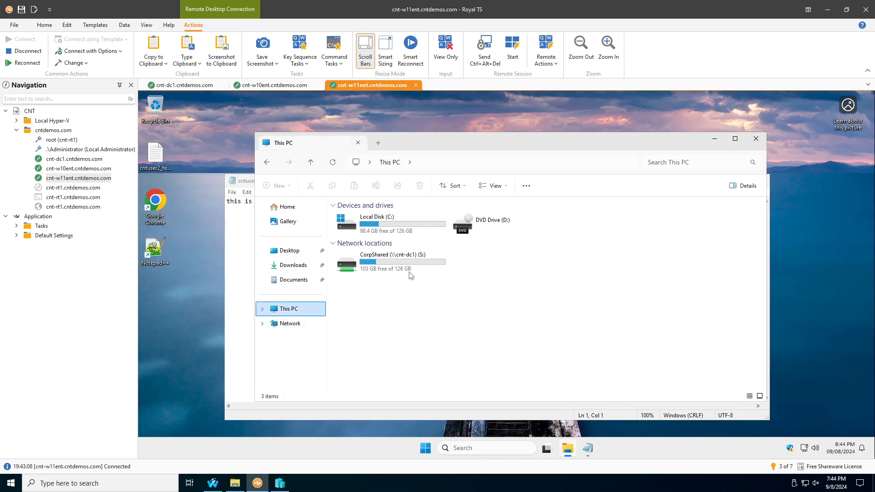
double_click(410, 276)
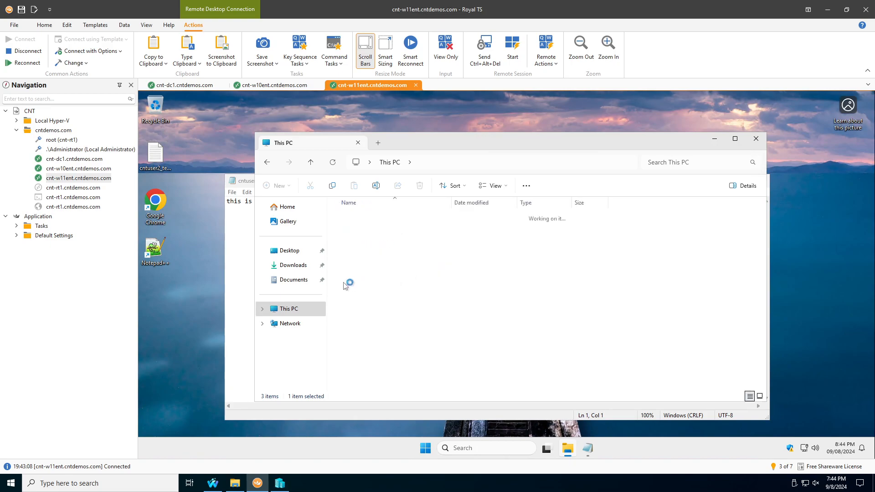
- Launch Google Chrome on cnt-w11ent to check it, then close Chrome, File Explorer and the test file
double_click(155, 205)
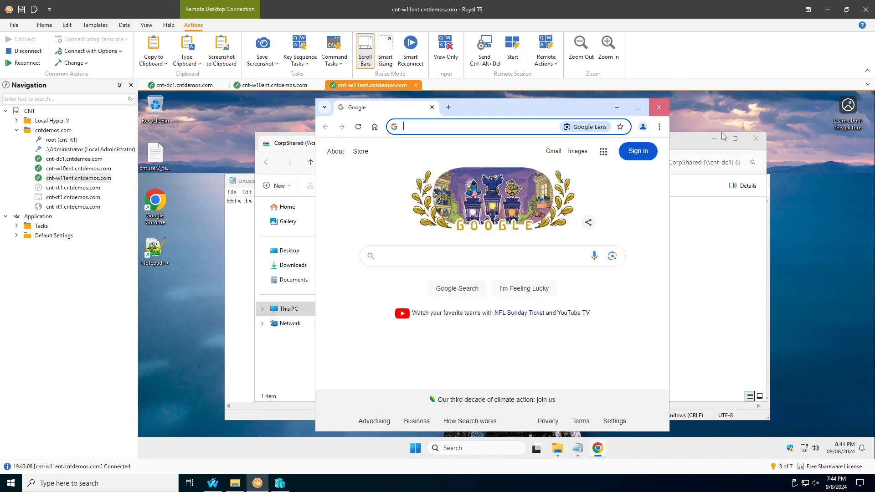
left_click(660, 107)
left_click(757, 139)
left_click(759, 181)
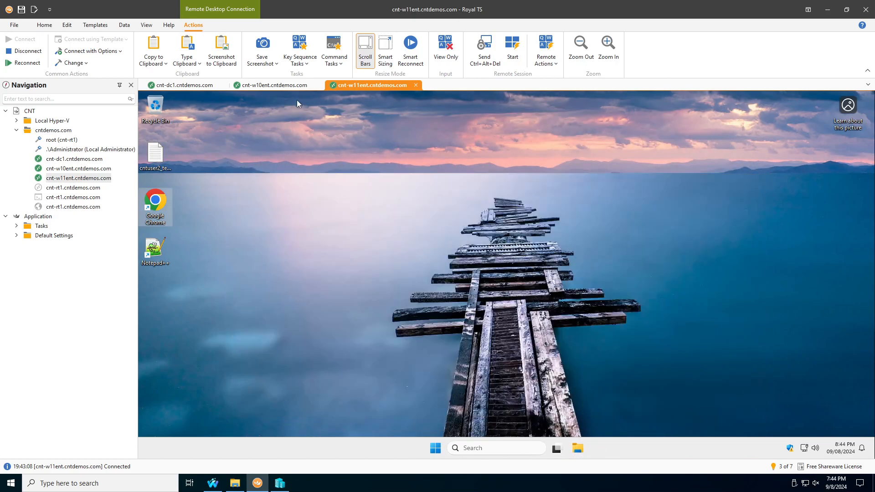
left_click(287, 85)
left_click(361, 87)
left_click(287, 87)
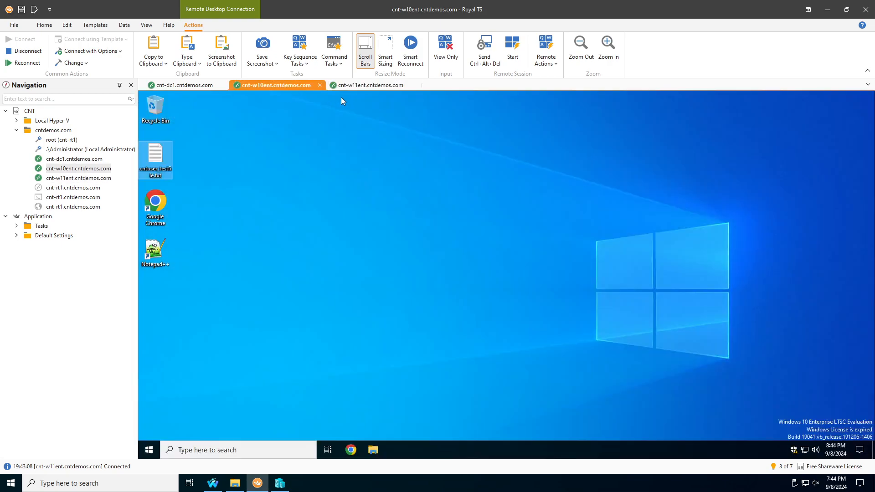
left_click(364, 86)
left_click(296, 86)
left_click(365, 86)
left_click(315, 86)
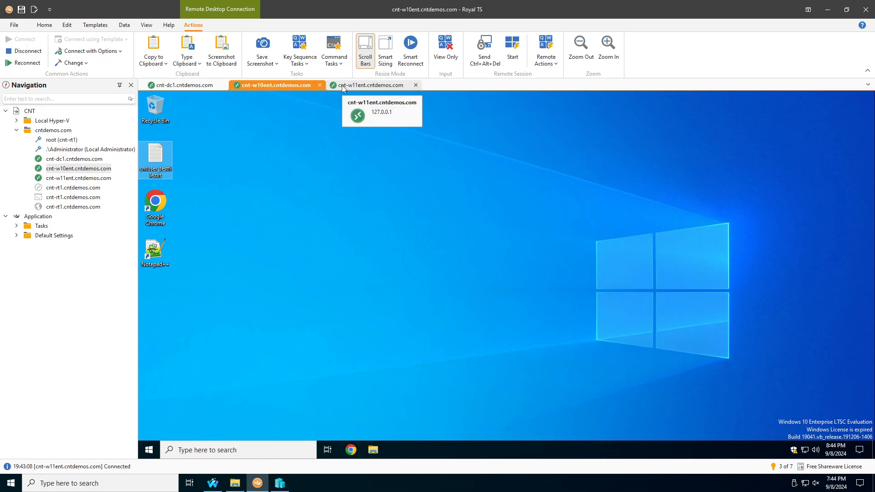
- Sign cntuser out of cnt-w10ent
left_click(149, 452)
left_click(149, 342)
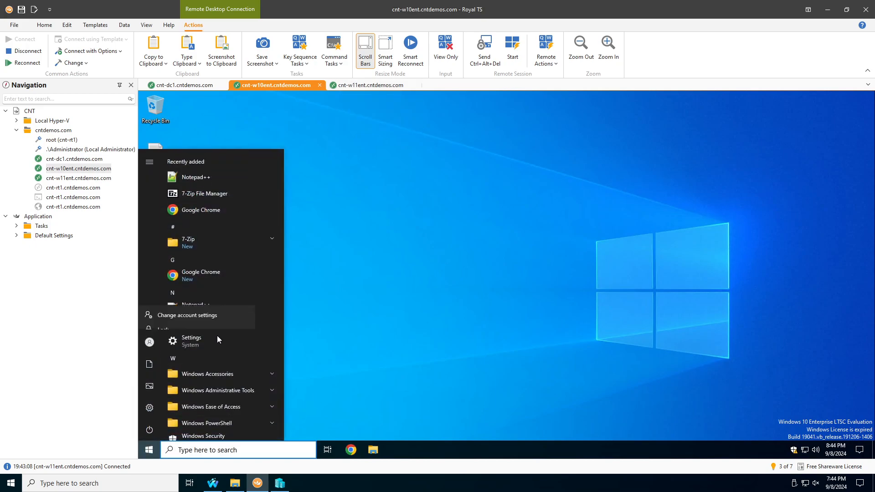
left_click(183, 316)
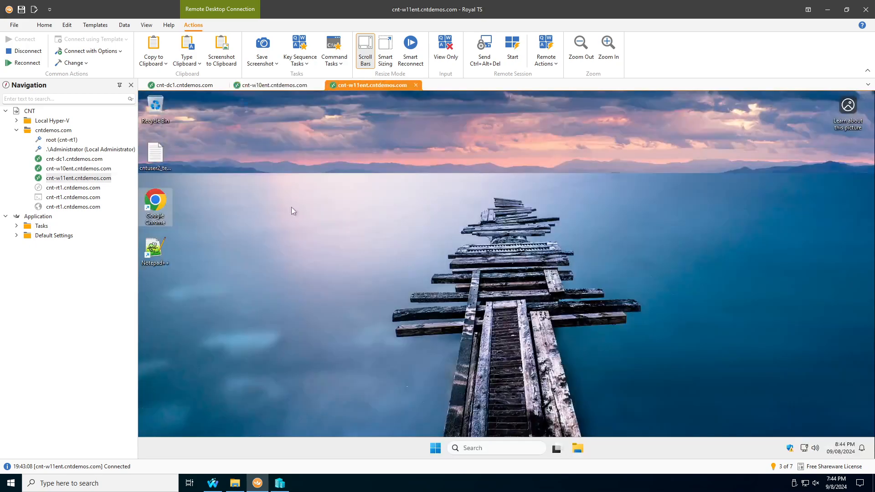
left_click(435, 448)
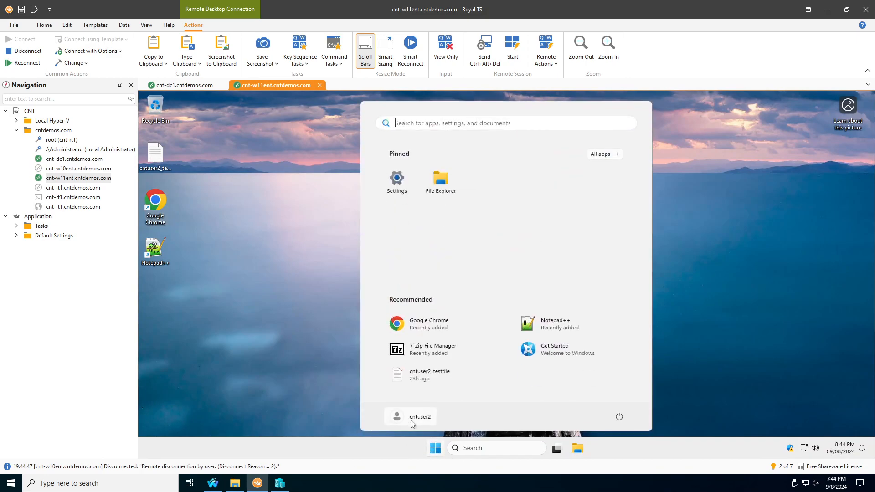
left_click(619, 417)
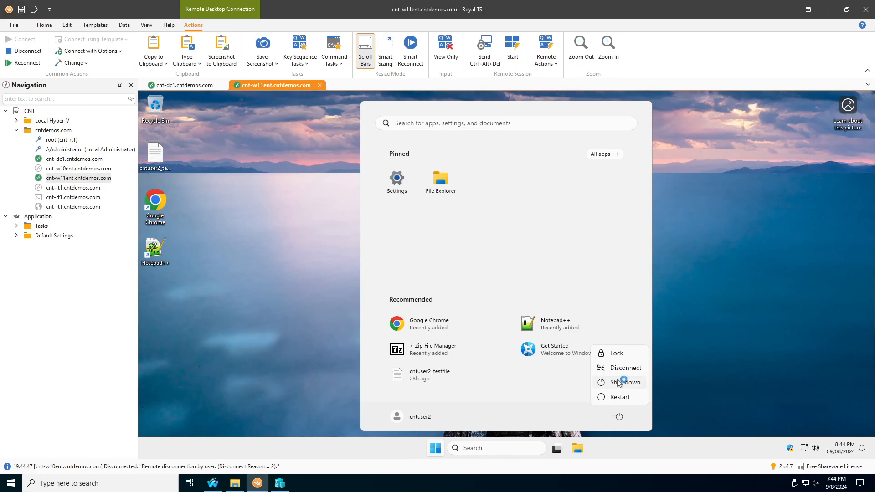
left_click(535, 390)
left_click(743, 383)
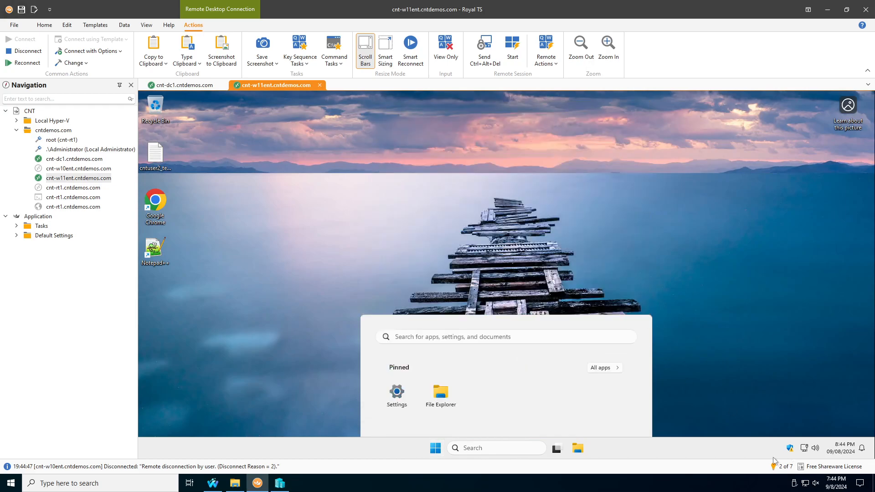
- Sign cntuser2 out of cnt-w11ent
left_click(438, 452)
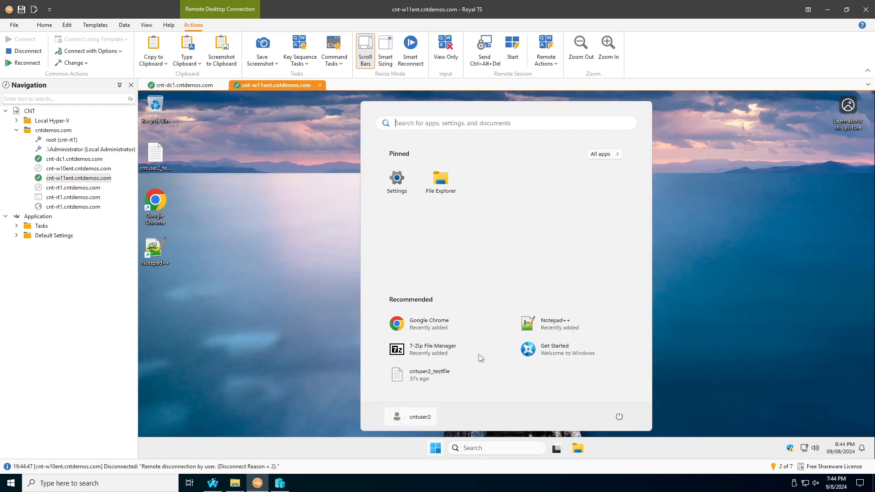
left_click(420, 416)
left_click(522, 368)
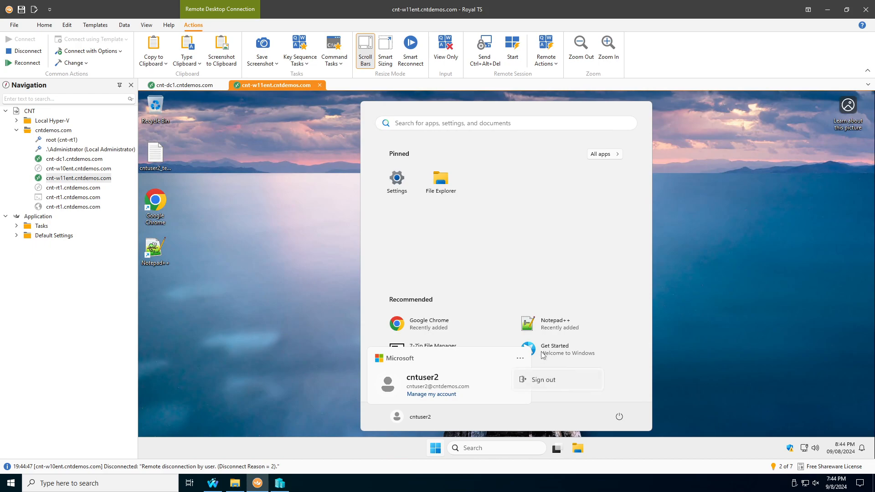
left_click(544, 380)
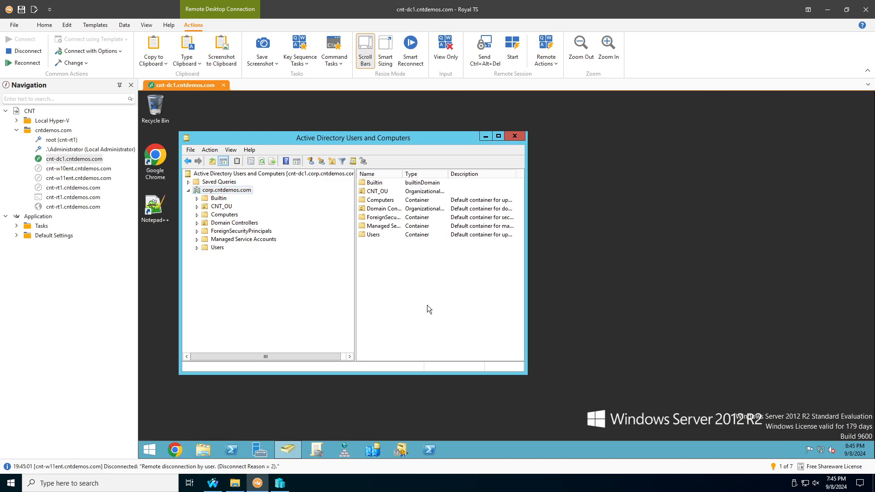
- On cnt-dc1, run rendom /clean and rendom /end in an administrator PowerShell window
right_click(223, 445)
left_click(247, 376)
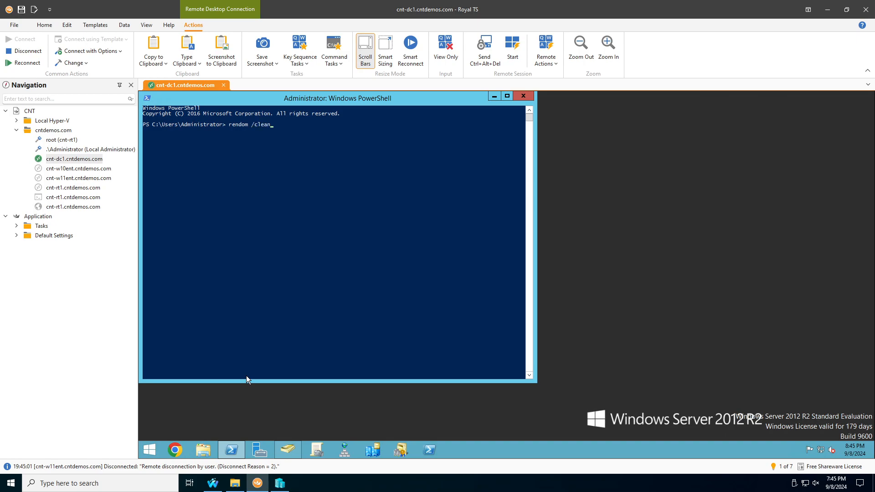
key("Return")
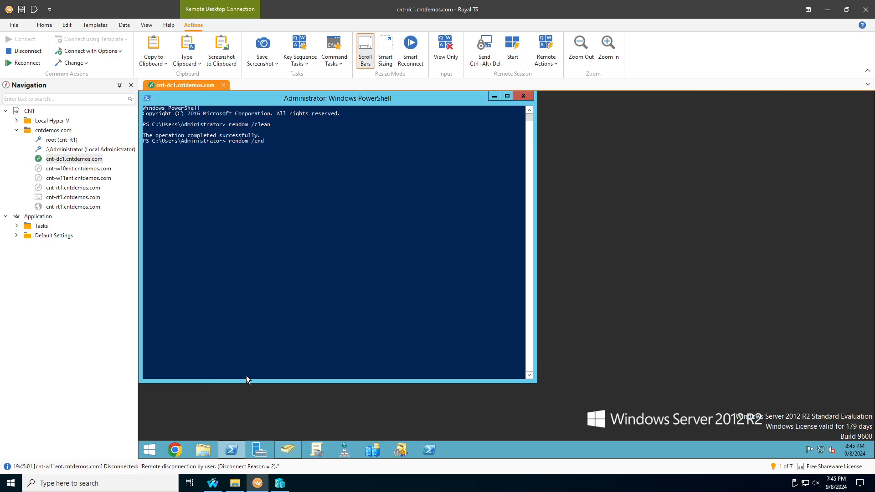
key("Return")
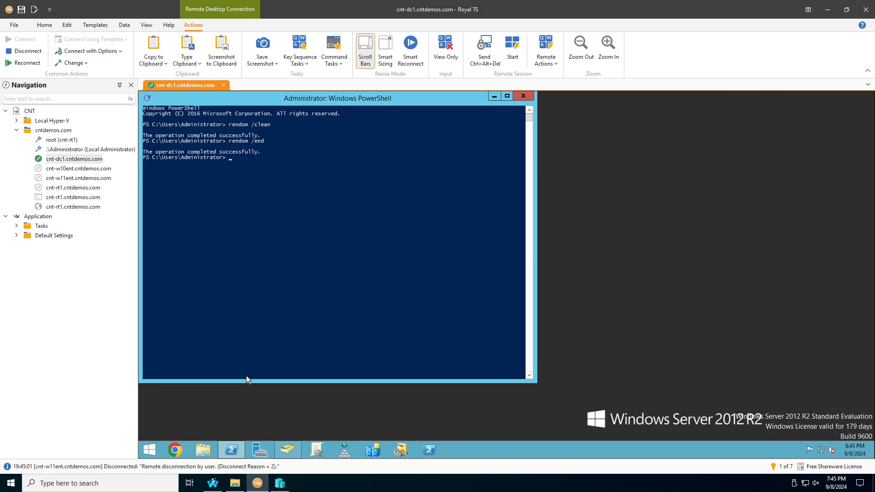
left_click(150, 450)
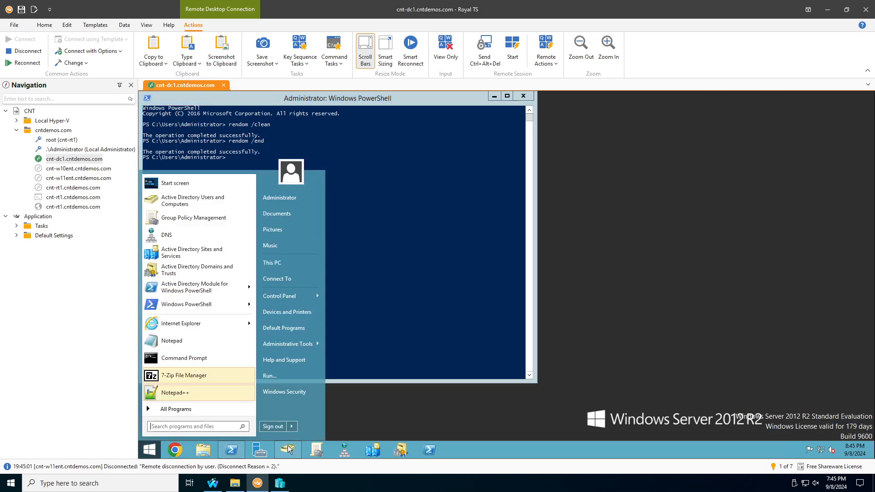
left_click(297, 393)
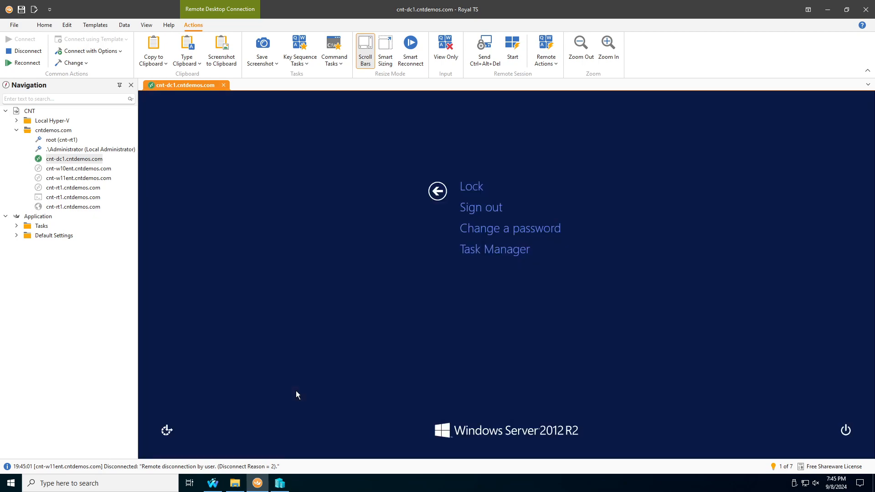
left_click(437, 191)
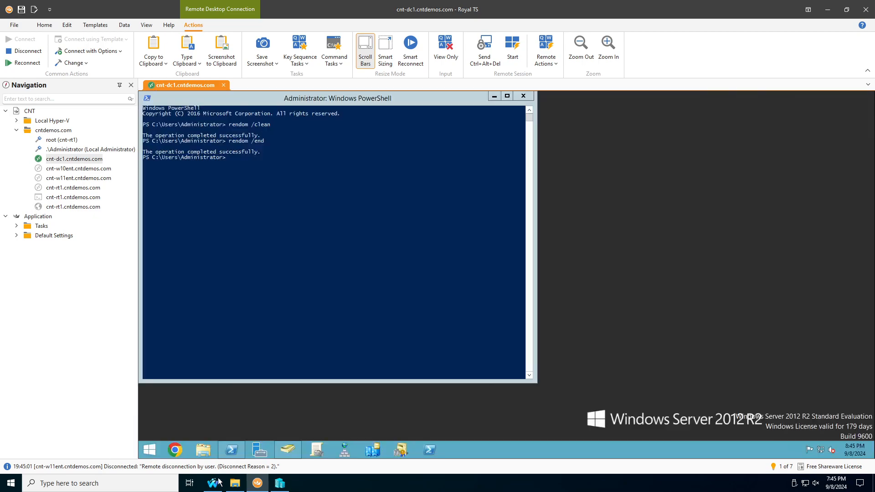
- Restart the cnt-dc1 domain controller from the Windows Security screen
left_click(150, 450)
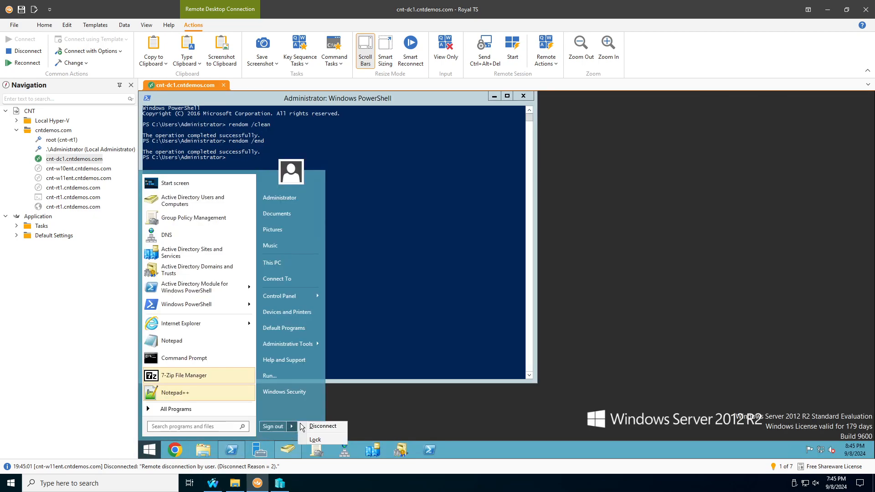
left_click(294, 392)
left_click(847, 434)
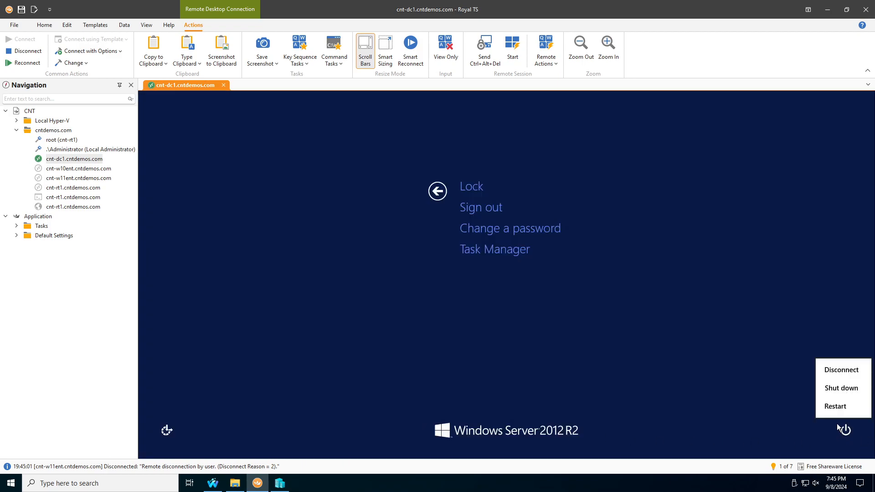
left_click(835, 407)
left_click(835, 406)
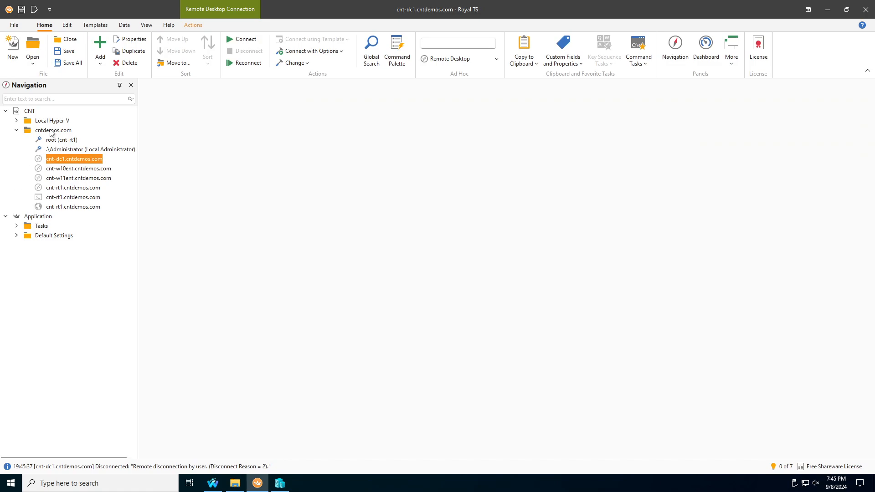
- Check the restart of the cnt-dc1 virtual machine in Hyper-V Manager and return to Royal TS
left_click(279, 483)
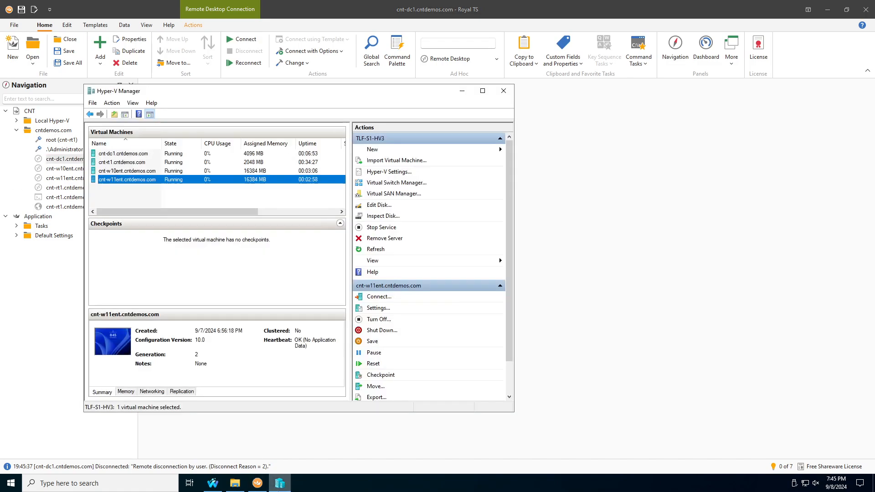
left_click(183, 155)
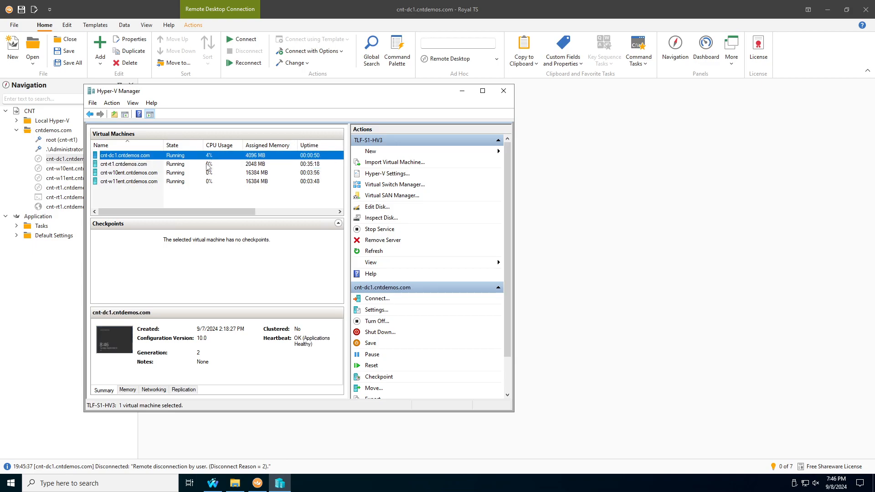
left_click(74, 275)
- Connect to cnt-dc1.cntdemos.com and sign in to CNTCORP as Administrator with the account password
double_click(67, 160)
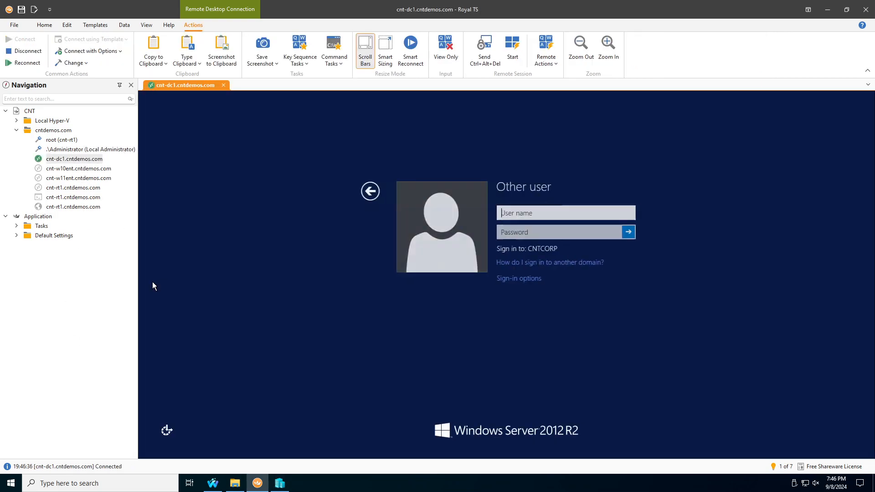
type("Administrator")
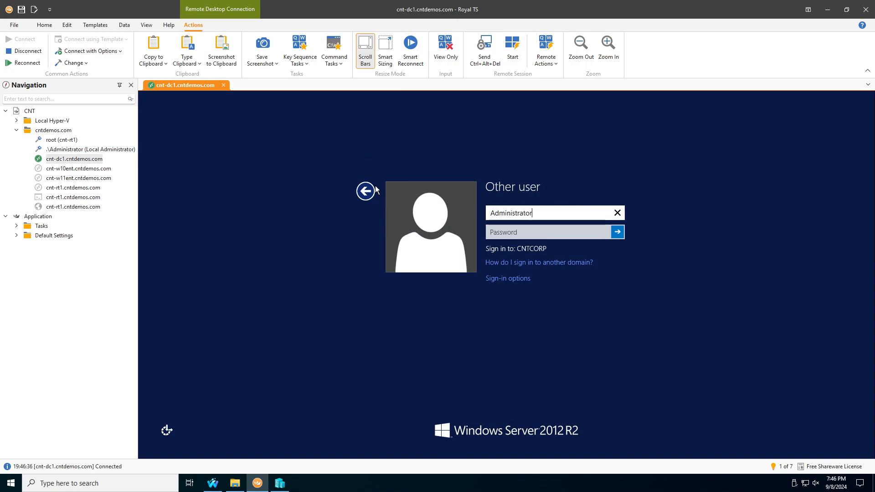
key("Tab")
type("•••••")
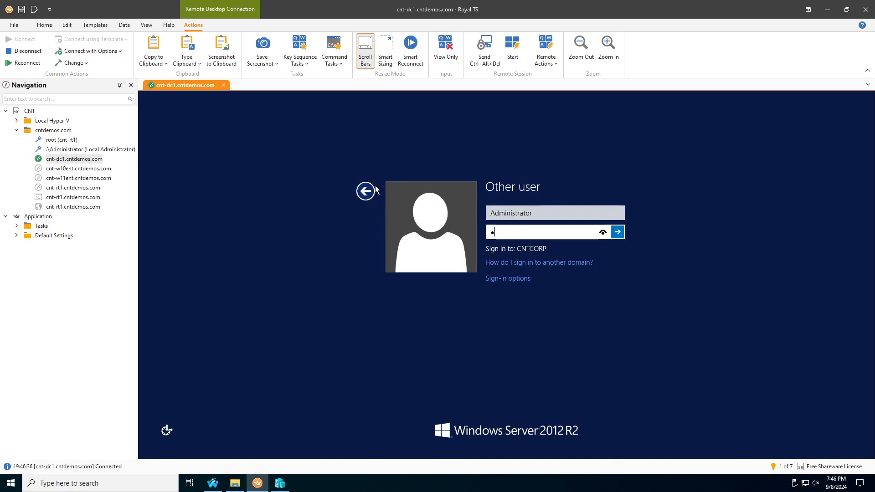
type("••••••")
key("Return")
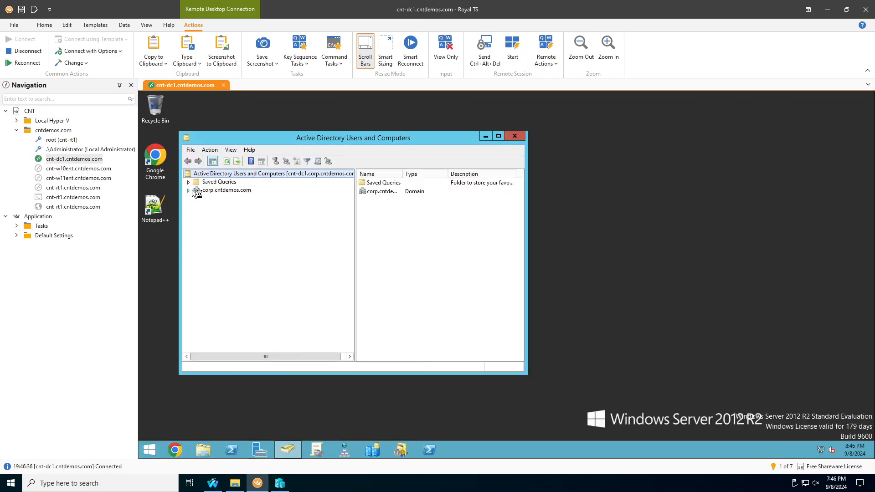
- In Active Directory Users and Computers, examine the computer accounts in CNT_OU, including the details of CNT-W10ENT
left_click(189, 190)
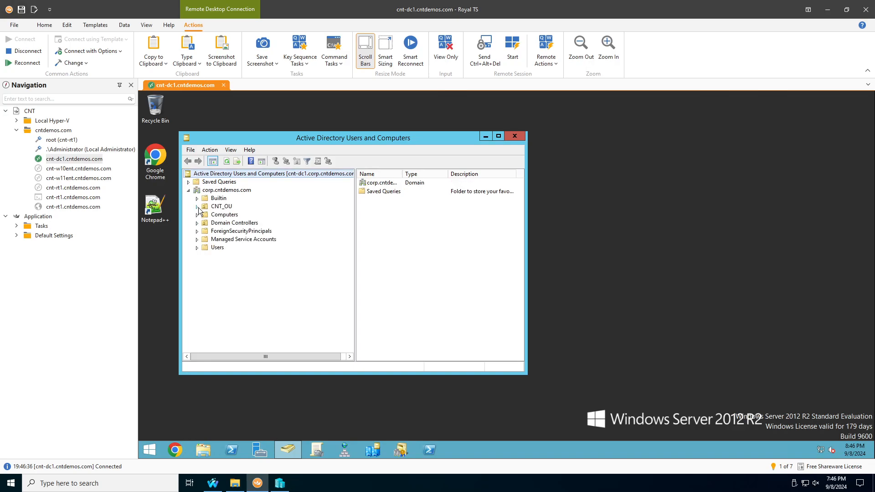
left_click(197, 207)
left_click(222, 206)
left_click(233, 215)
left_click_drag(405, 207, 393, 177)
left_click_drag(528, 206, 655, 205)
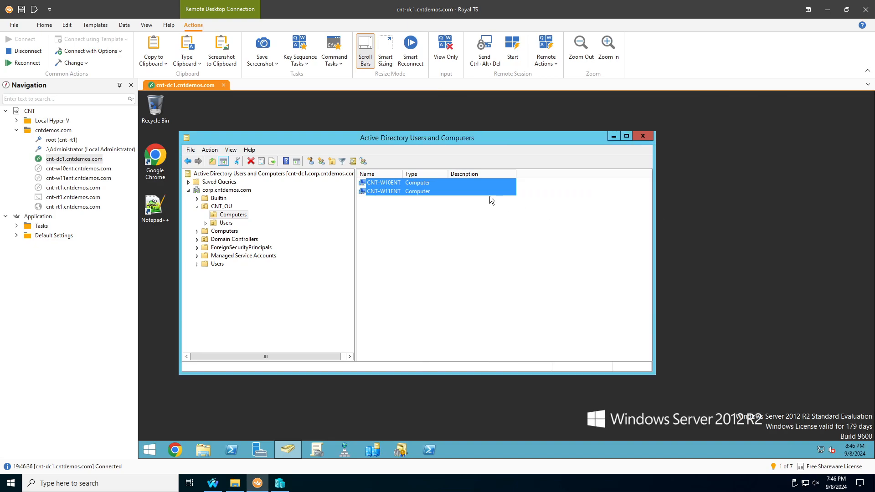
double_click(439, 182)
left_click(441, 215)
left_click(428, 359)
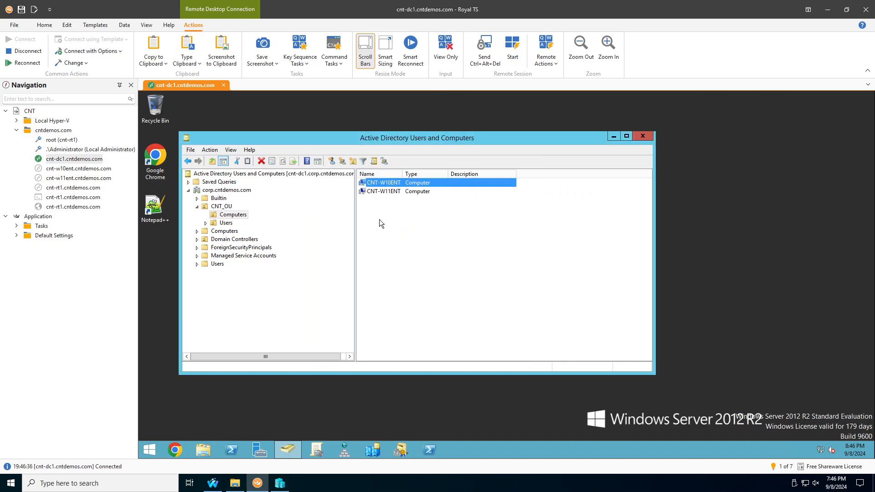
- Review the properties of the corp.cntdemos.com domain and close Active Directory Users and Computers
left_click(224, 190)
right_click(223, 190)
left_click(256, 294)
left_click_drag(355, 210, 297, 200)
left_click(354, 158)
left_click(326, 157)
left_click(400, 335)
left_click(644, 136)
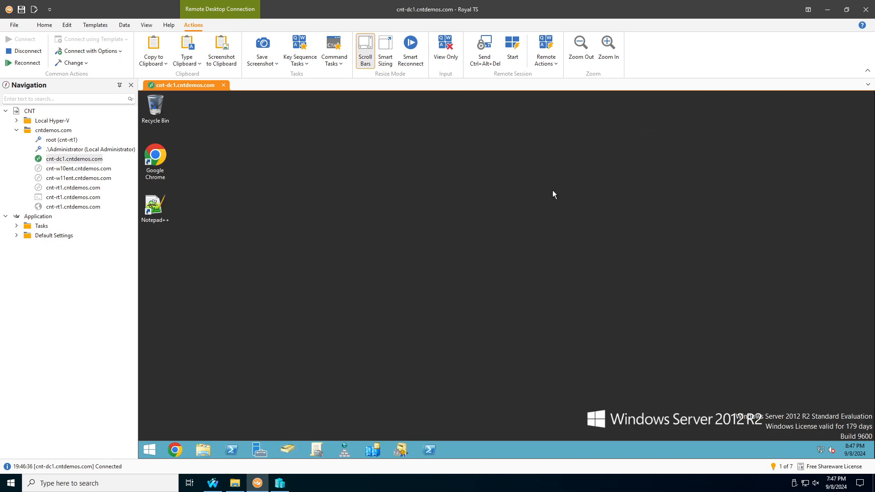
- Open DNS Manager and compare the records in the cntdemos.com and corp.cntdemos.com forward lookup zones
left_click(345, 450)
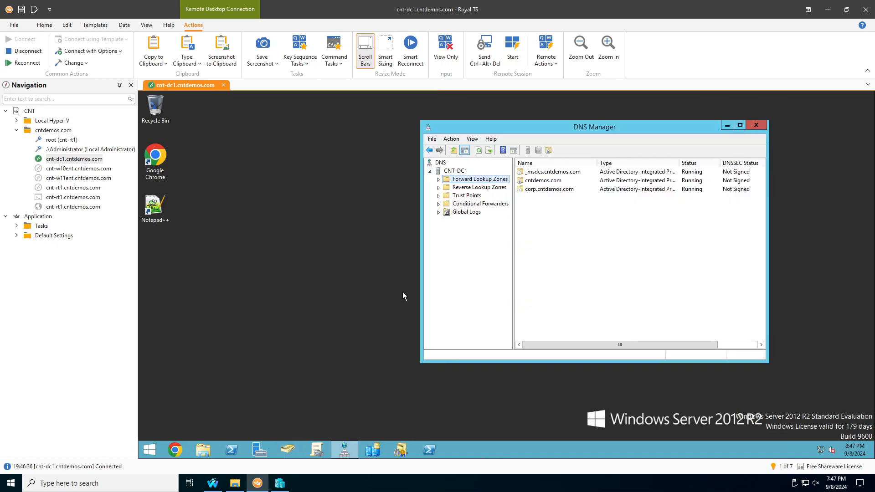
left_click(439, 180)
double_click(451, 196)
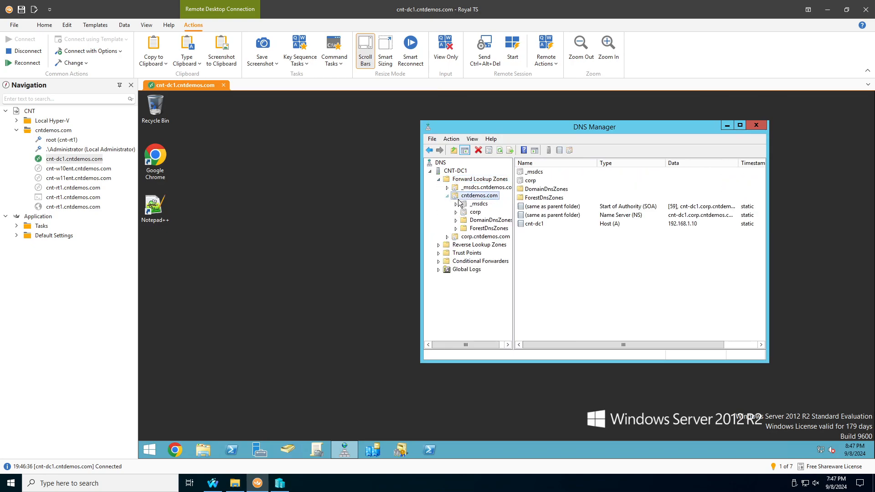
double_click(469, 237)
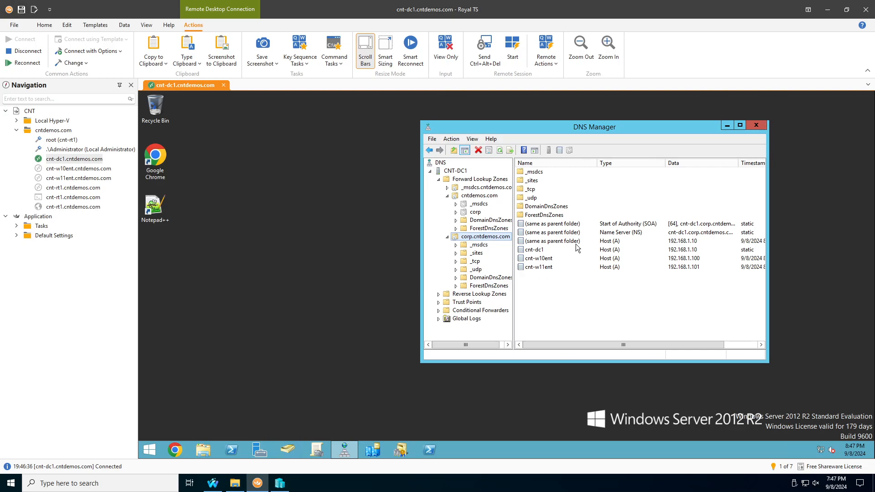
left_click(541, 181)
left_click(491, 197)
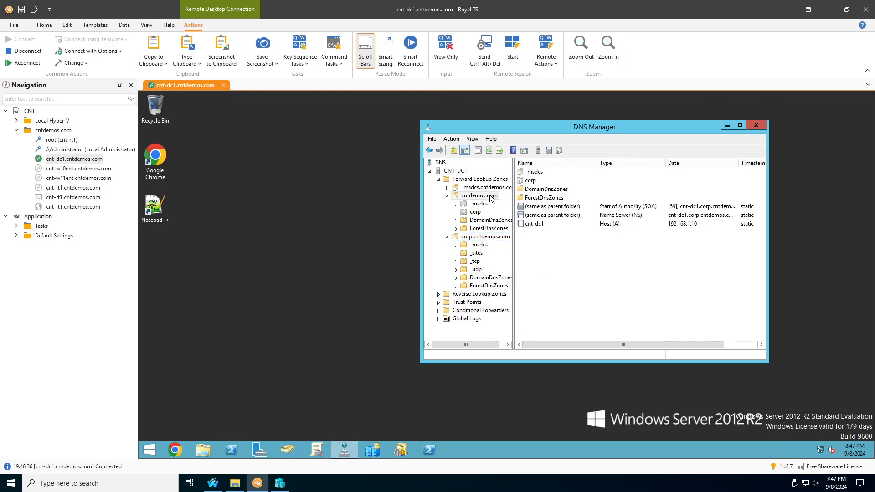
left_click(529, 224)
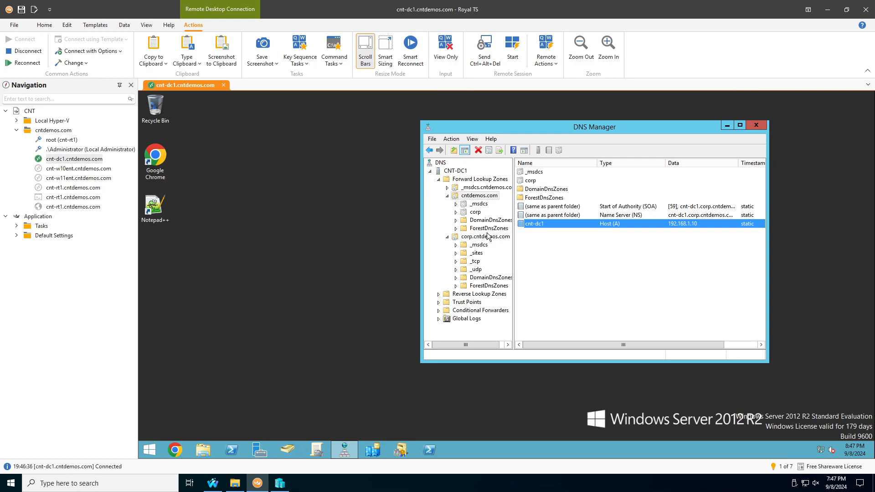
left_click(476, 196)
left_click(450, 238)
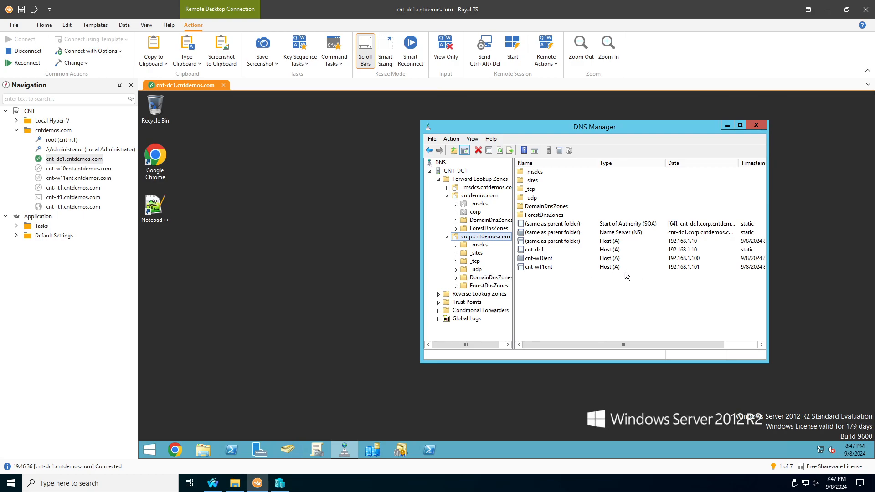
- Delete the old cntdemos.com forward lookup zone from both Active Directory and the DNS server
left_click(496, 196)
right_click(496, 196)
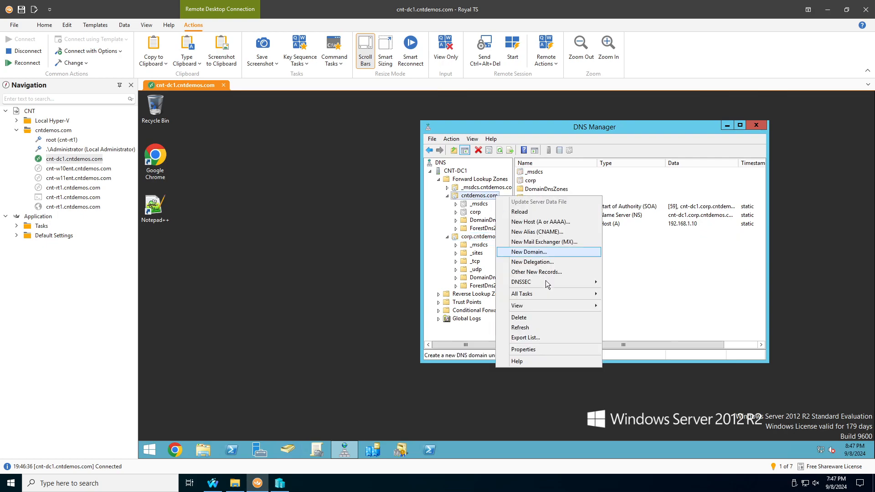
left_click(547, 318)
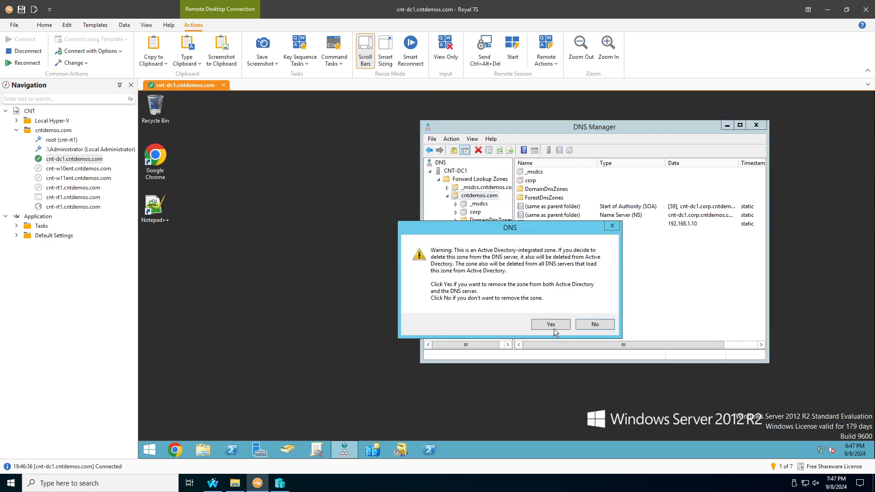
left_click(551, 324)
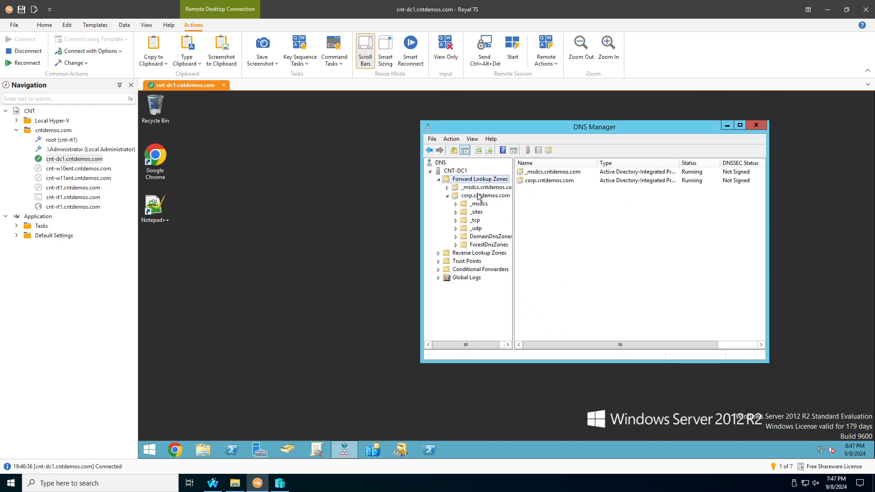
- Refresh the corp.cntdemos.com zone and examine its _msdcs, _udp and DomainDnsZones folders
left_click(474, 196)
right_click(474, 198)
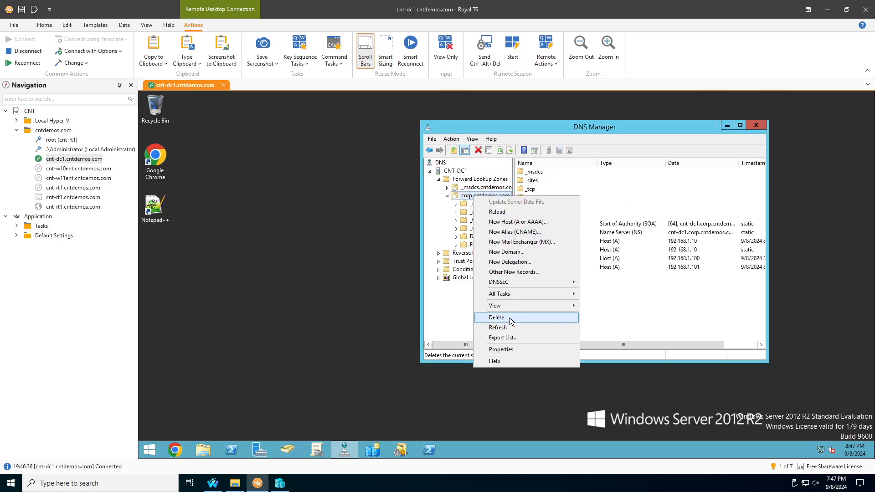
left_click(514, 328)
left_click(483, 204)
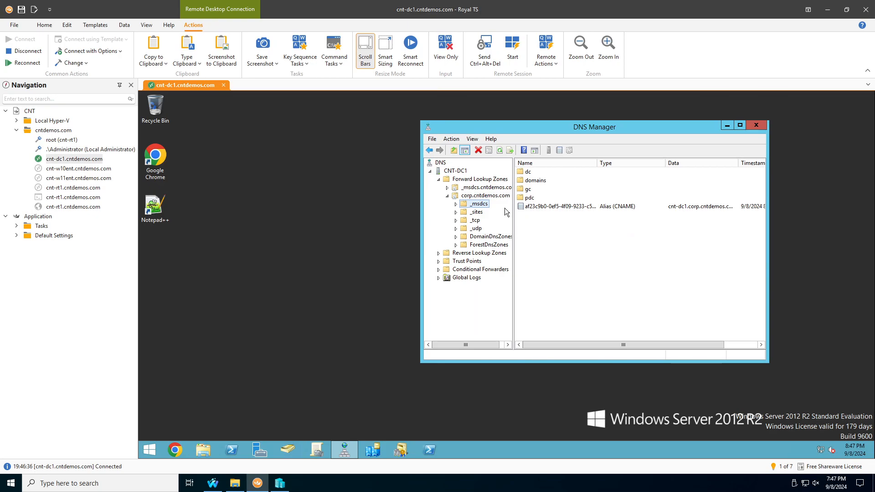
left_click(484, 228)
left_click(484, 237)
- Check website name resolution on cnt-dc1 by loading cntdemos.com and Google in Chrome, and return to DNS Manager
left_click(175, 451)
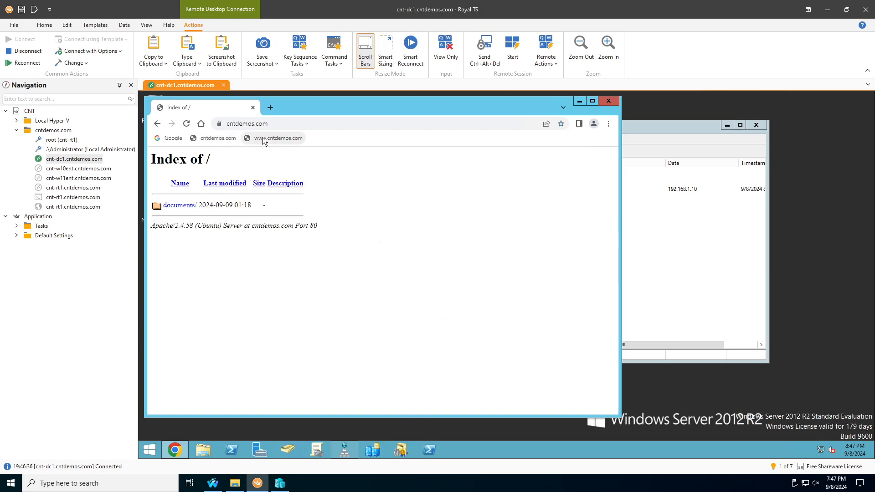
left_click(170, 139)
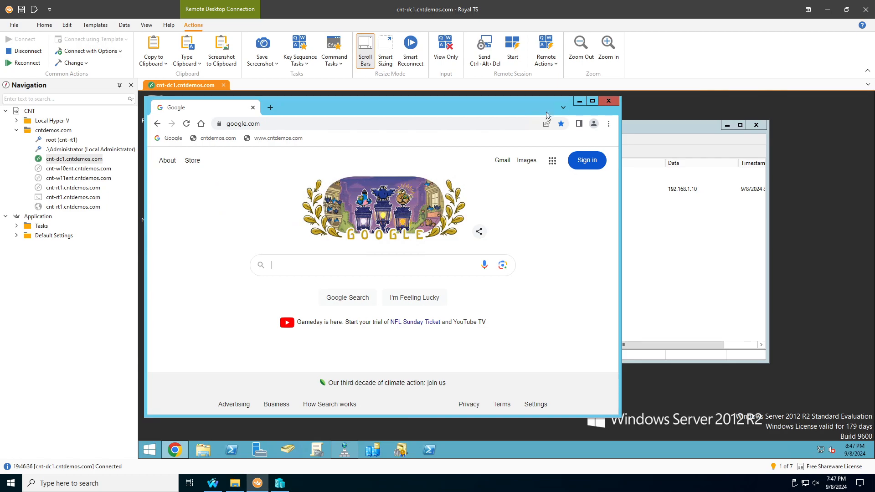
left_click(628, 131)
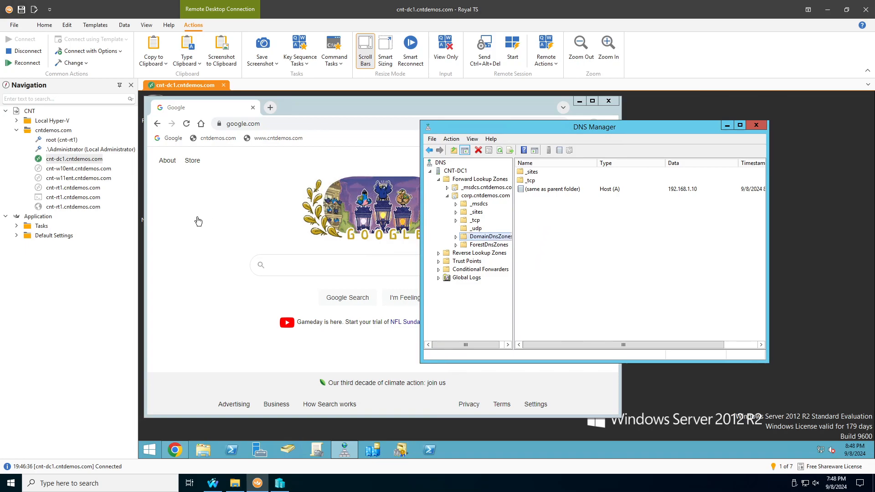
- Connect to cnt-w10ent.cntdemos.com and sign in to CNTCORP as cntuser with the account password
left_click(101, 168)
double_click(101, 169)
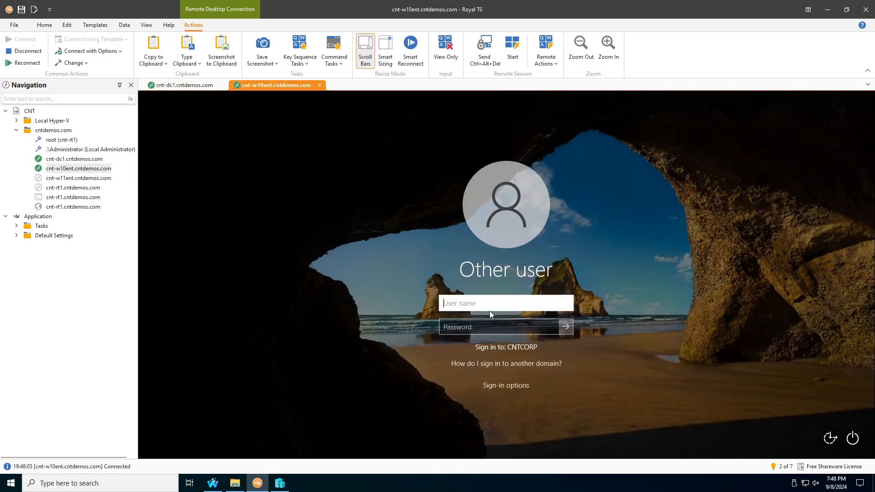
type("cnt")
key("Tab")
type("•")
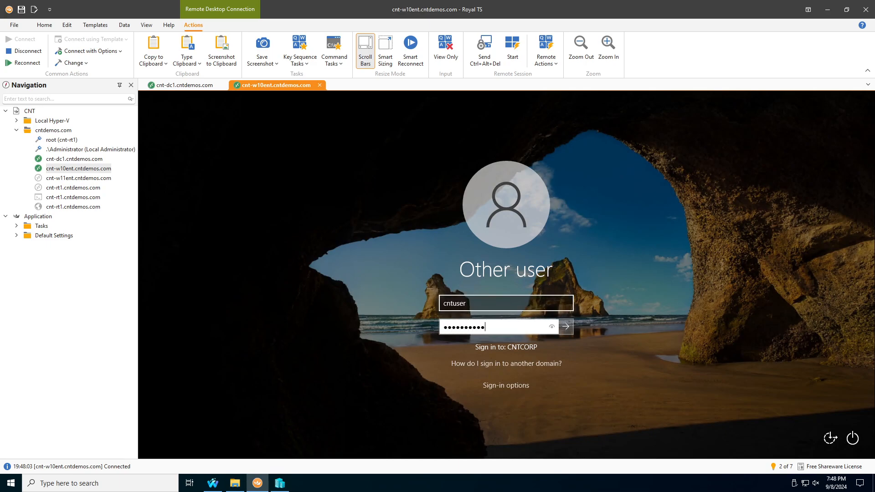
key("Return")
- Connect to cnt-w11ent.cntdemos.com and sign in to CNTCORP as cntuser2 with the account password
left_click(79, 178)
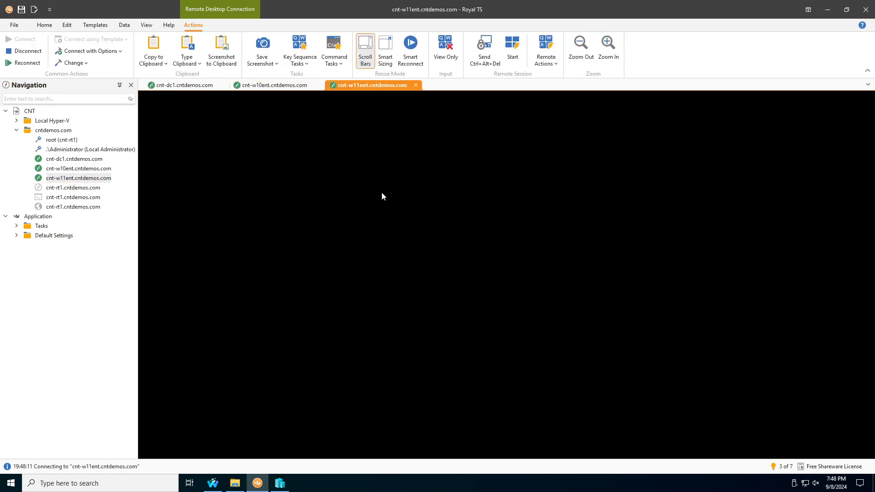
type("c")
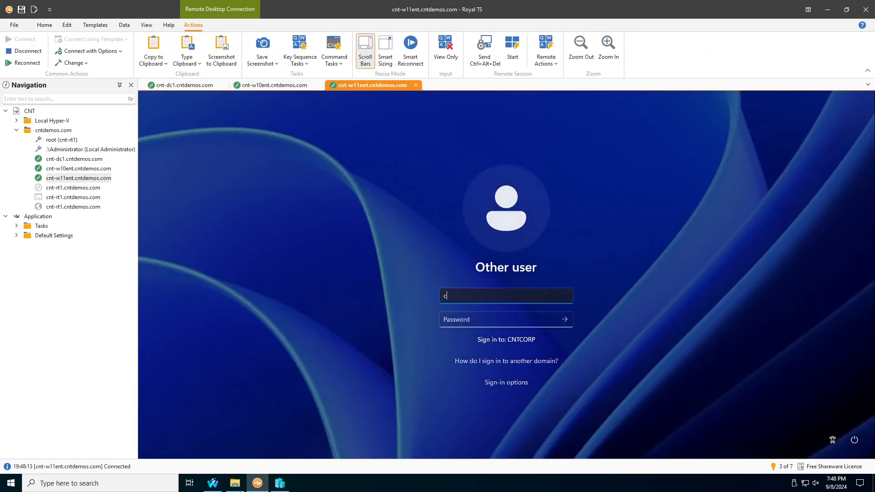
type("ntuser2")
key("Tab")
type("P")
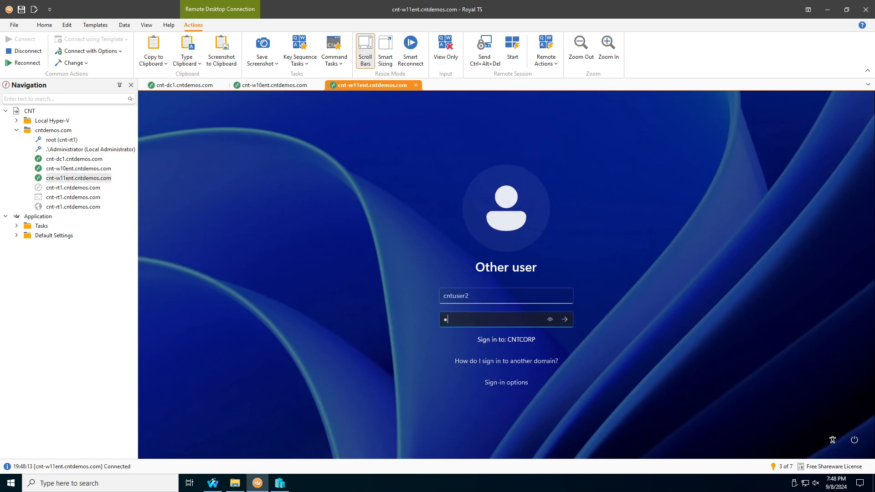
key("Return")
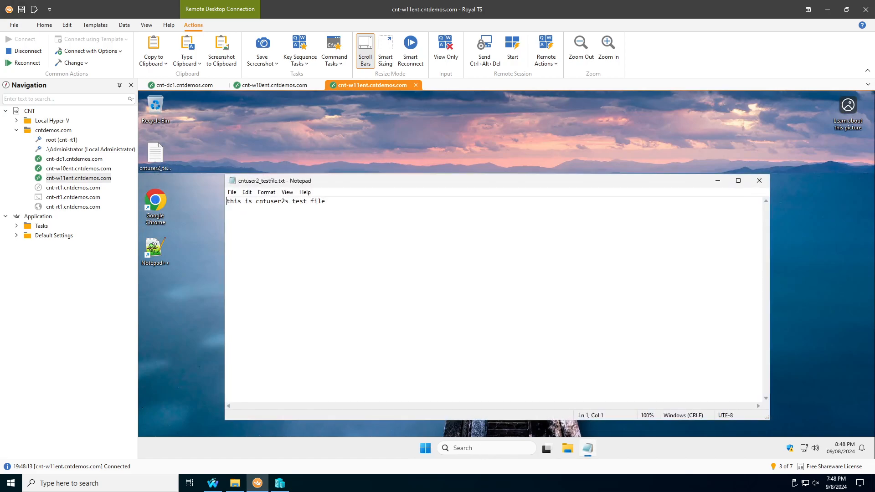
- Review the contents of cntuser2_testfile.txt from the cnt-w11ent desktop and close the file
key("ctrl+a")
left_click(759, 181)
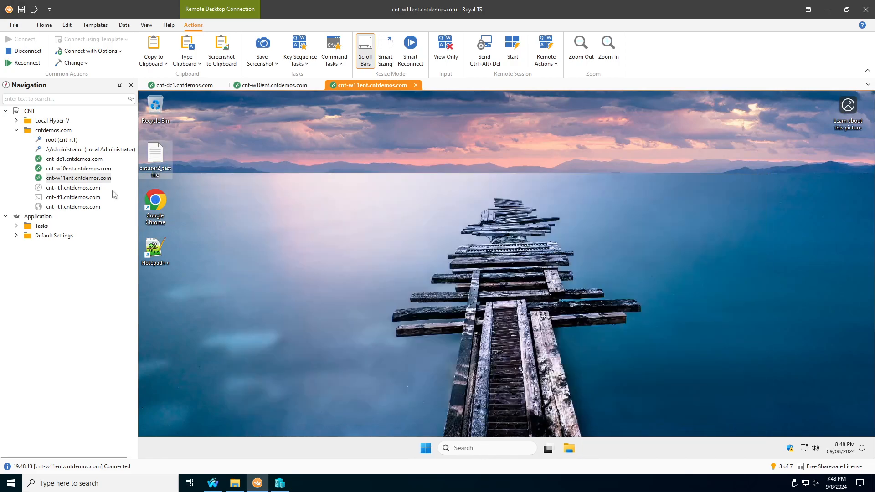
double_click(142, 201)
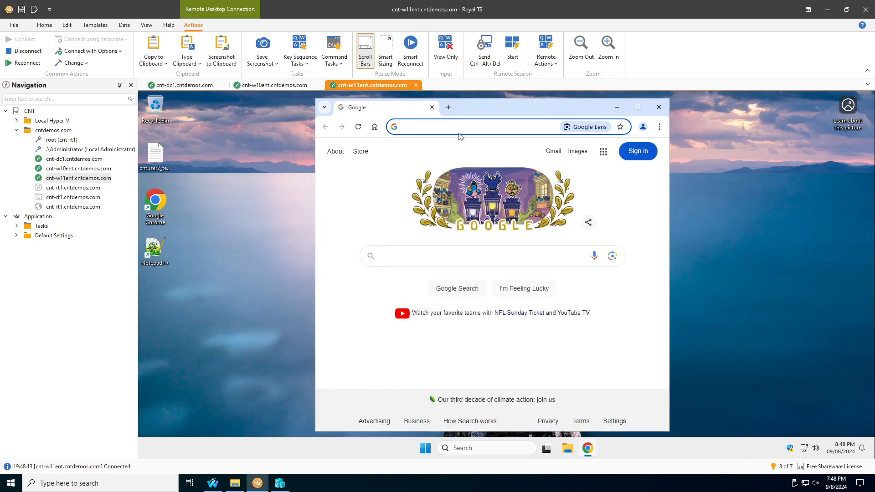
left_click(464, 125)
type("cntdemos.com")
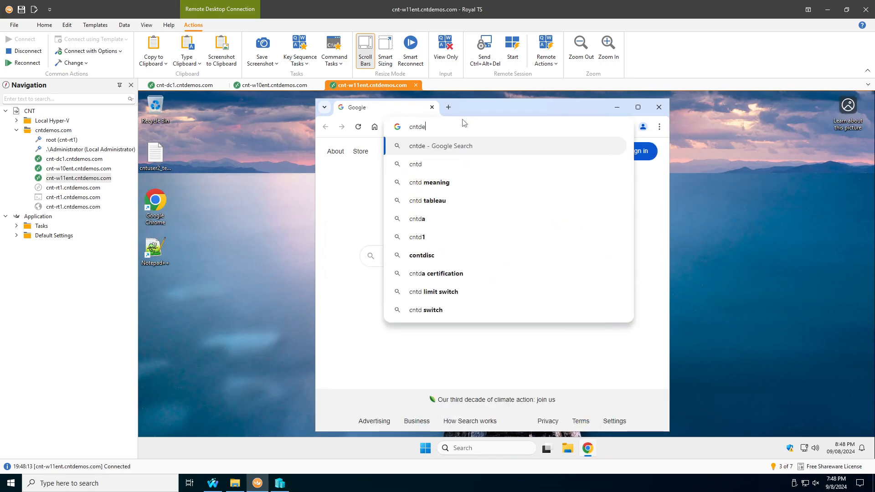
key("Return")
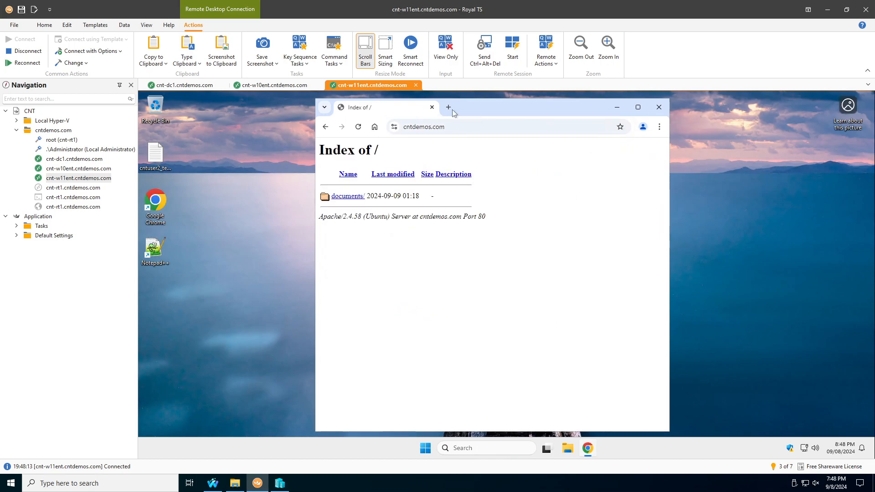
left_click(450, 108)
type("www.cn")
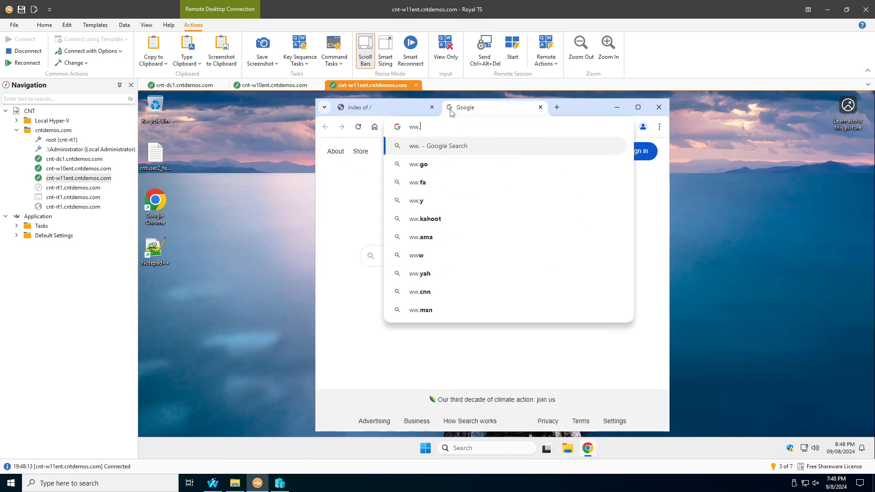
type("tdemos.com")
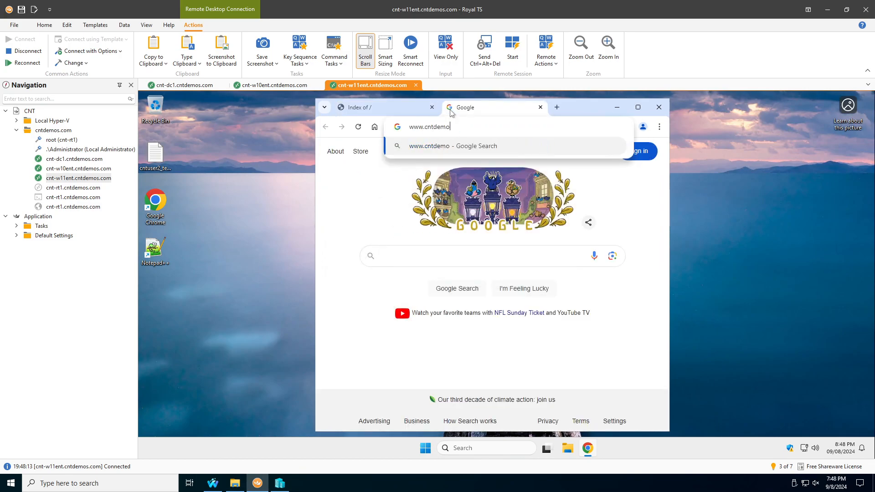
key("Return")
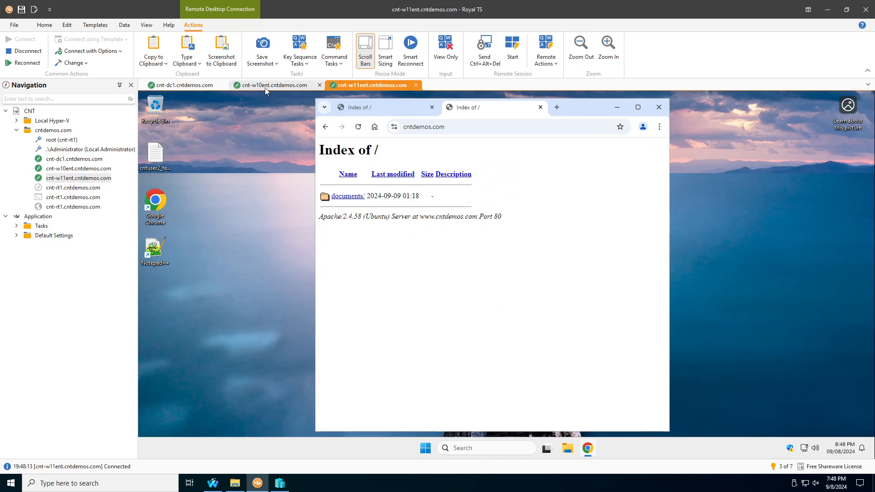
- Switch to the cnt-w10ent session, review the contents of the cntuser test file on its desktop, and close the file
left_click(296, 85)
double_click(163, 165)
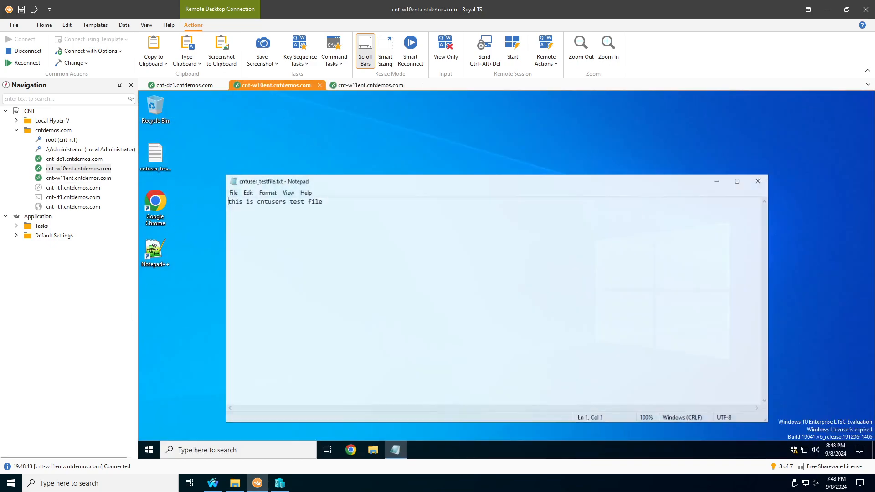
key("ctrl+a")
left_click(758, 183)
double_click(168, 202)
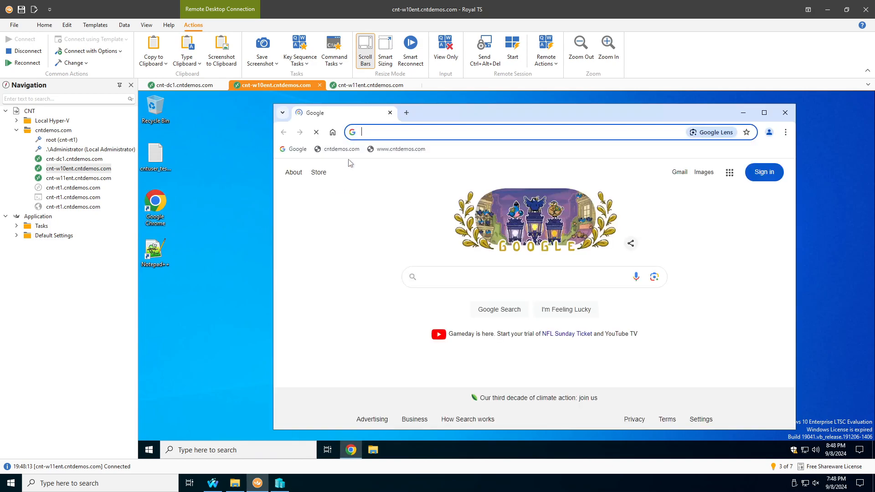
left_click(341, 149)
left_click(388, 152)
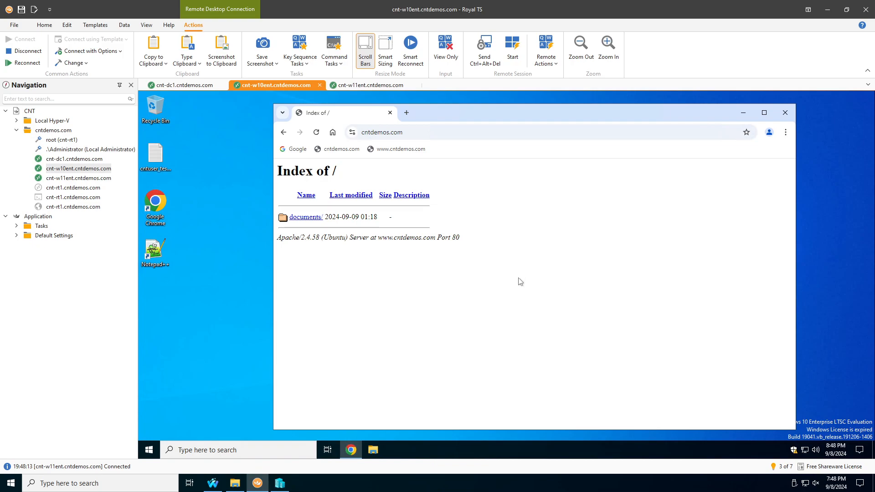
- Switch to the local web browser and return to the start of the Preparation Plan in the How To Rename a Domain PDF
left_click(212, 483)
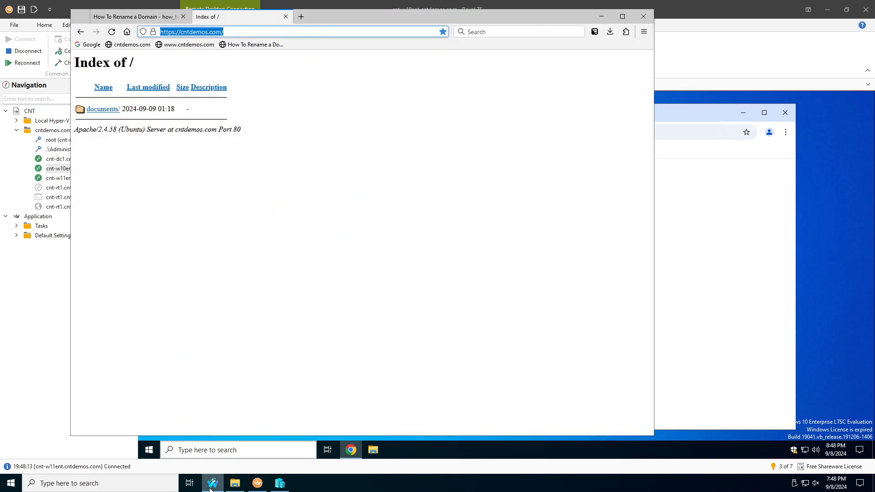
left_click(159, 21)
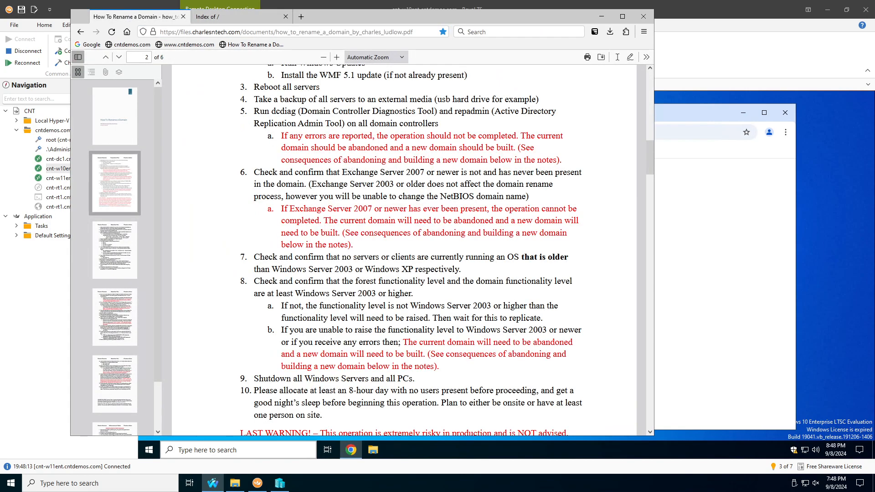
scroll(355, 270, "up", 5)
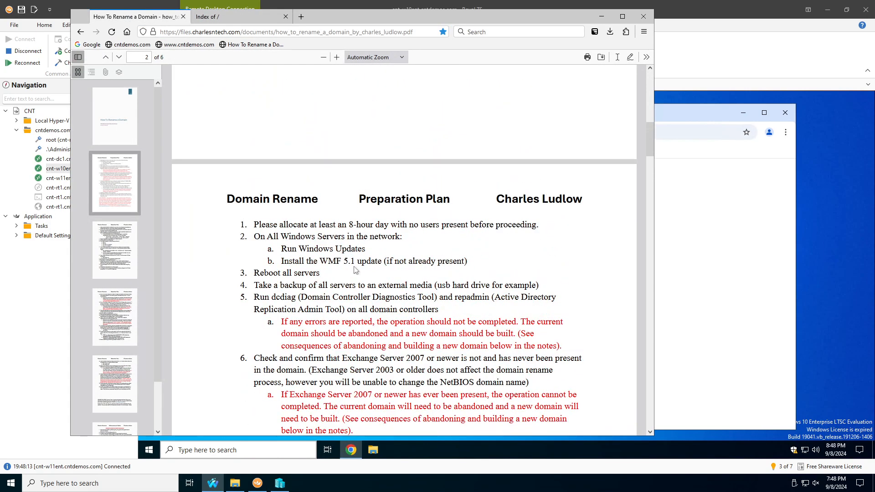